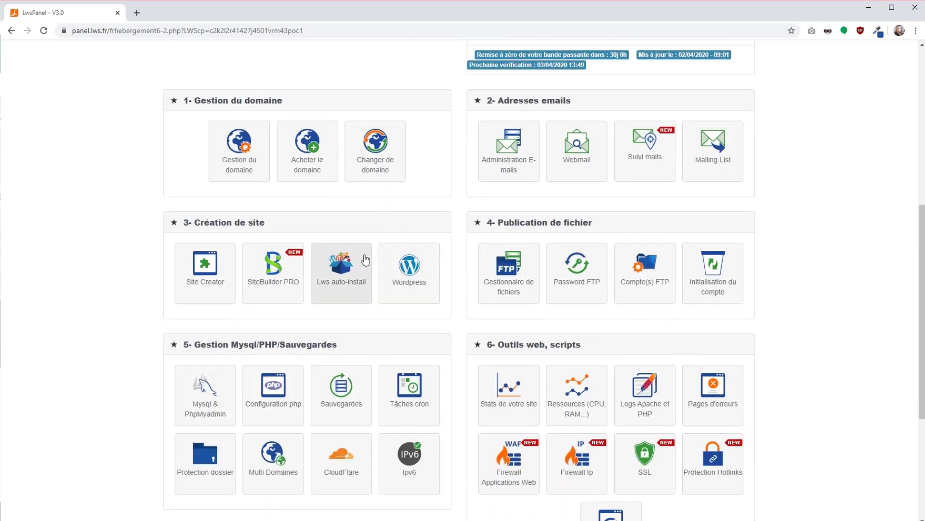
Start installing the PrestaShop 1.7 online store from the hosting account's Lws auto-install application list.
click(365, 260)
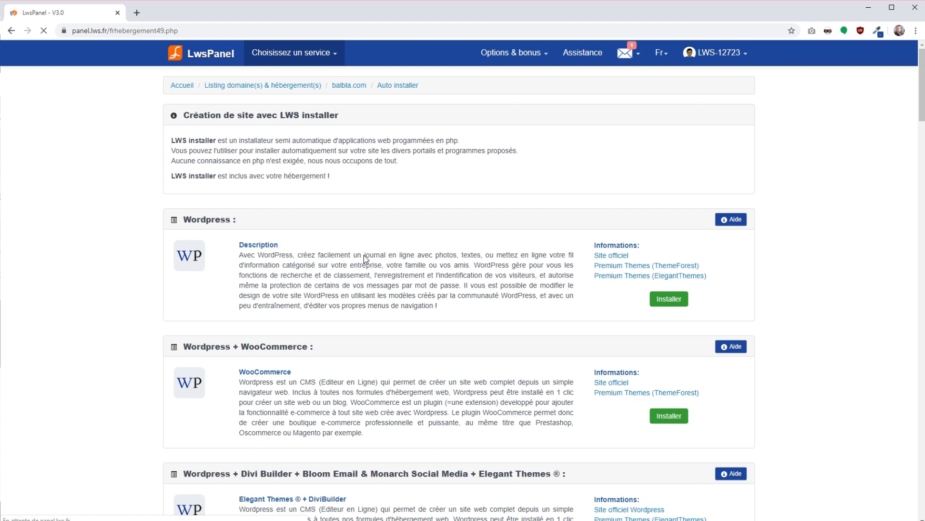
scroll(365, 259, down, 6)
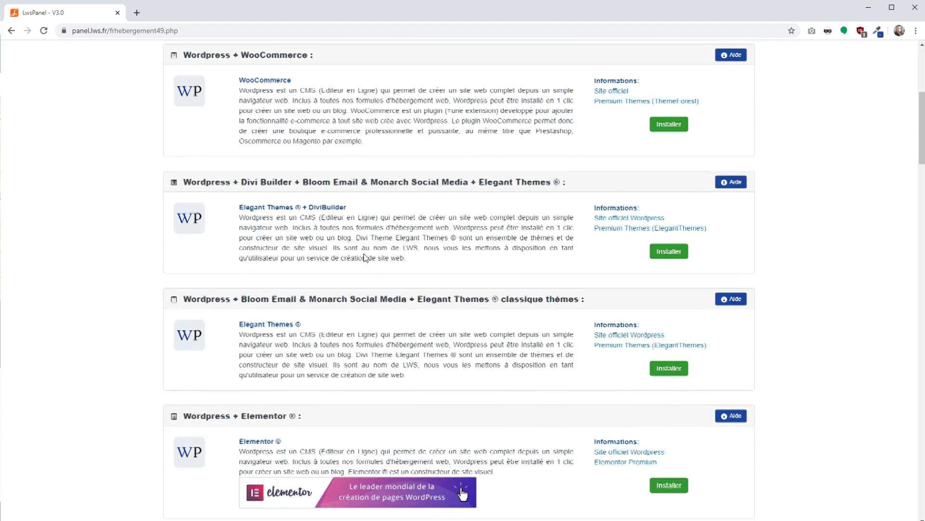
scroll(365, 258, down, 8)
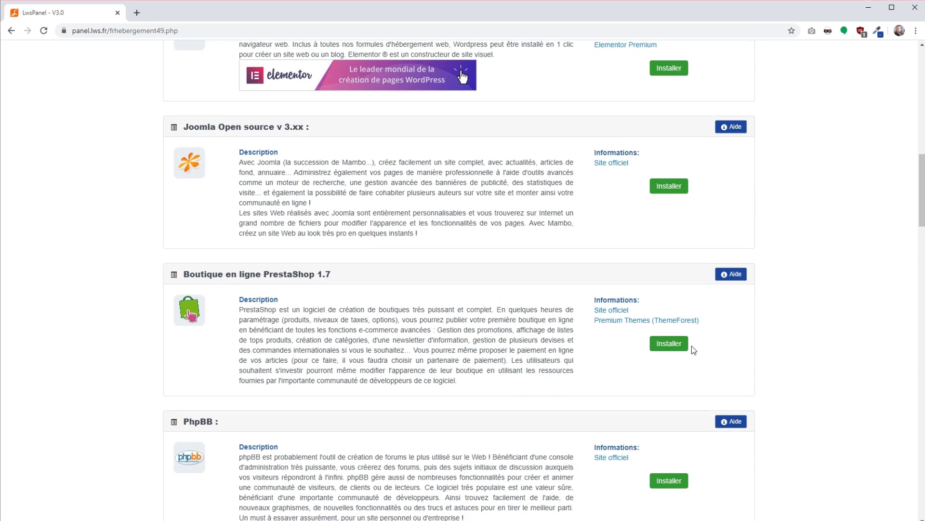
click(666, 346)
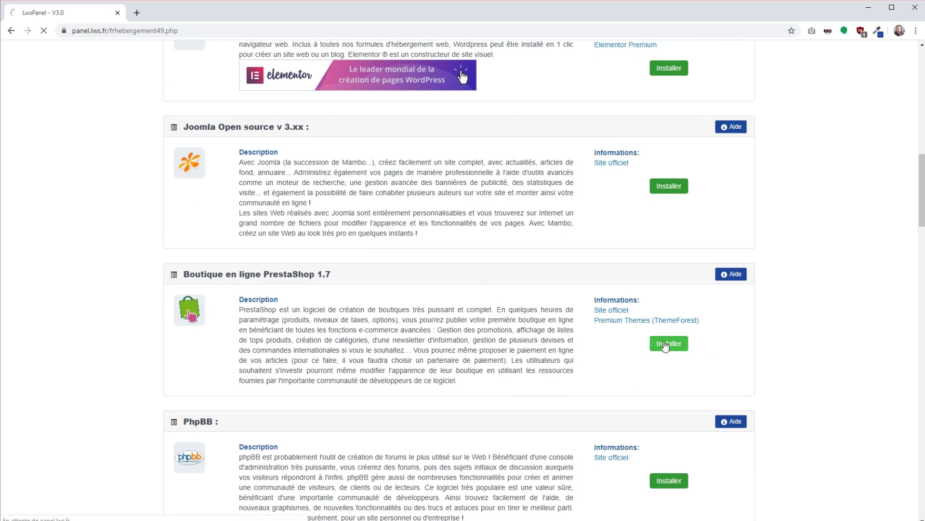
click(500, 272)
text(Ecraser la bas)
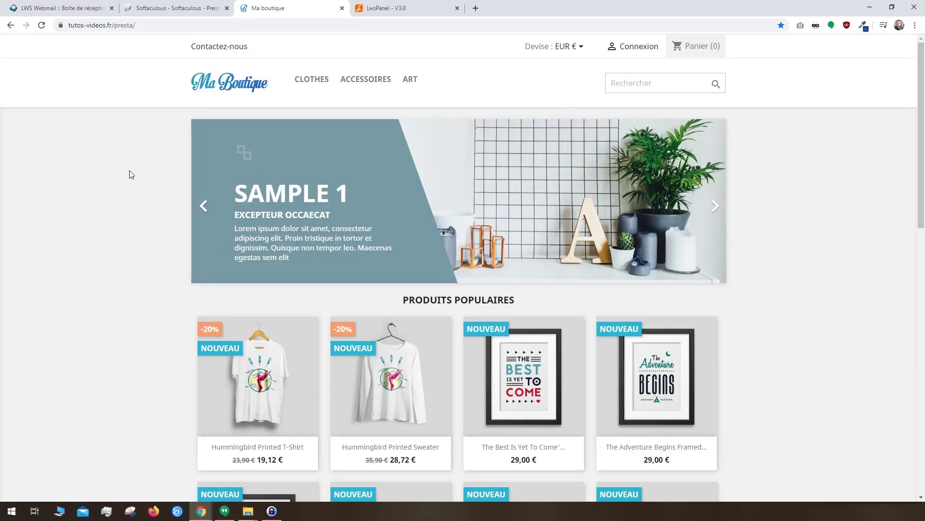
Look over the installed shop's front page, including its popular products.
scroll(129, 174, down, 7)
scroll(129, 173, up, 7)
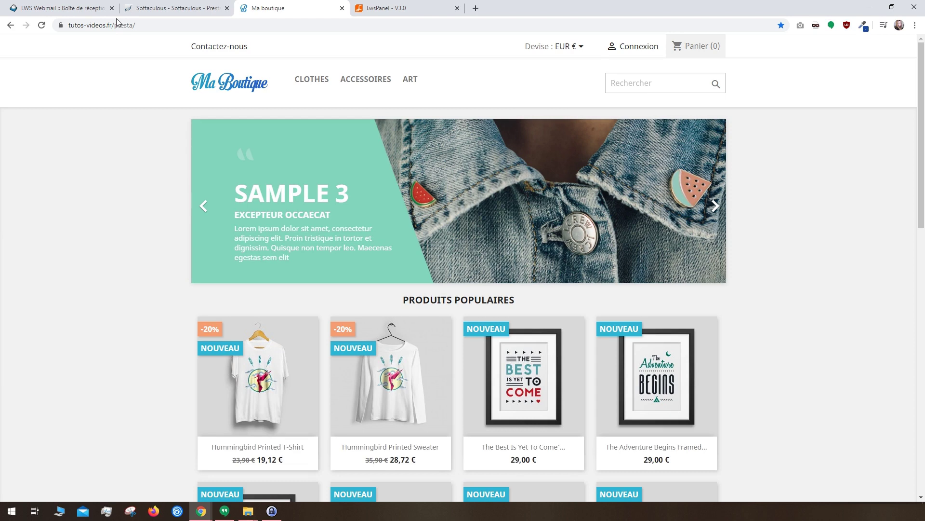
Open the admin URL from the PrestaShop installation e-mail in a new tab and log in with the account password.
click(84, 5)
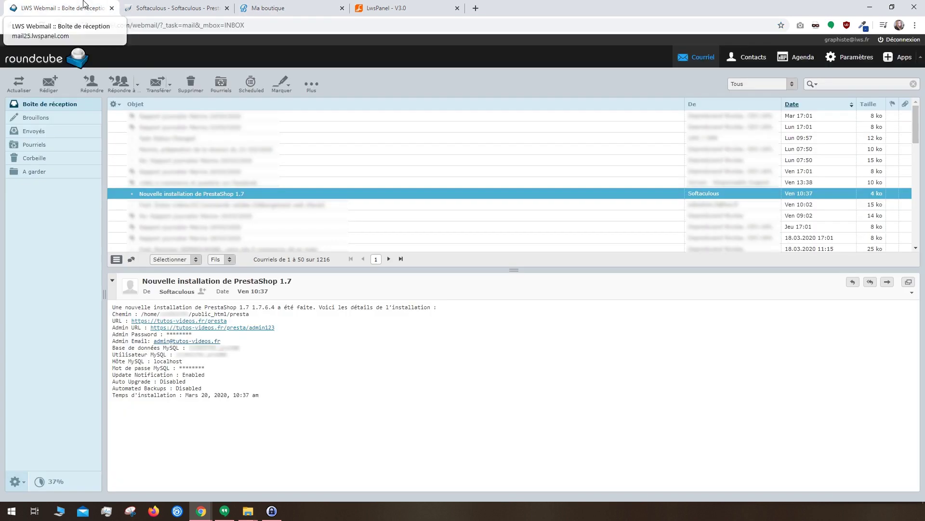
right_click(243, 327)
click(289, 334)
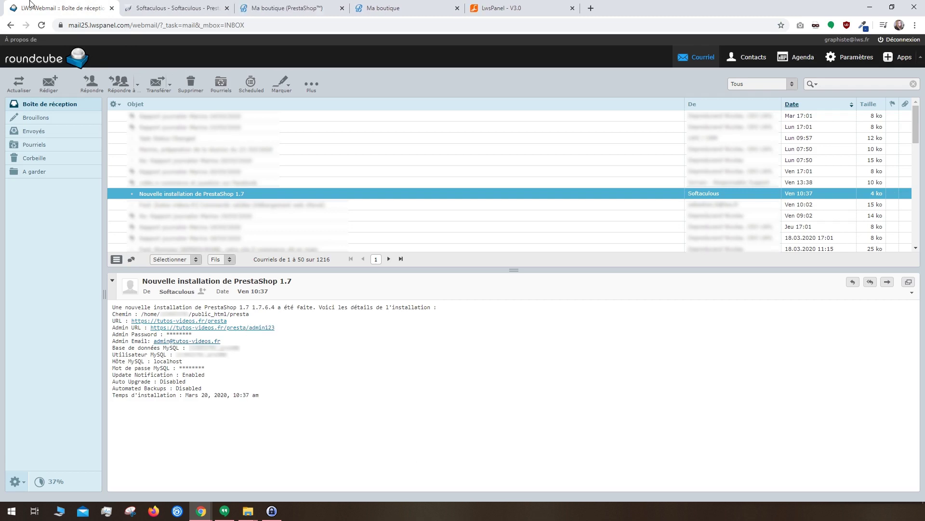
click(287, 8)
click(388, 234)
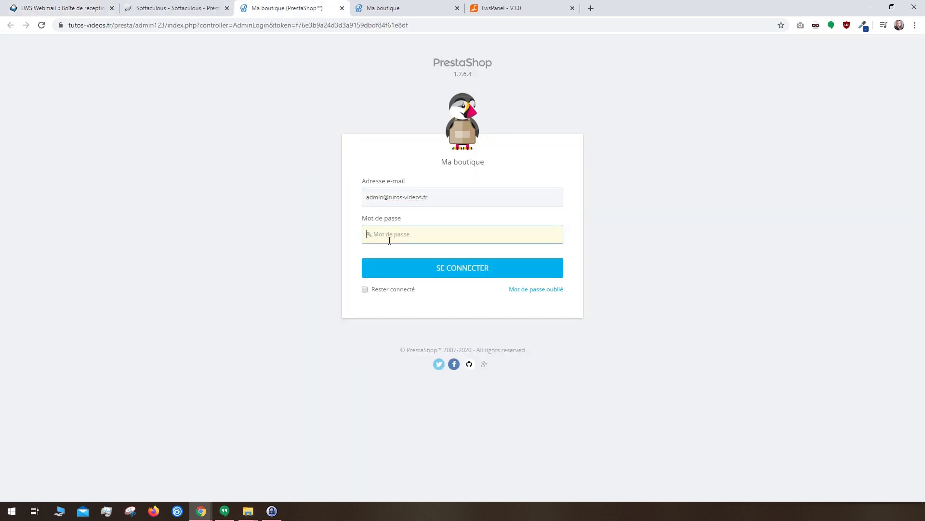
click(445, 269)
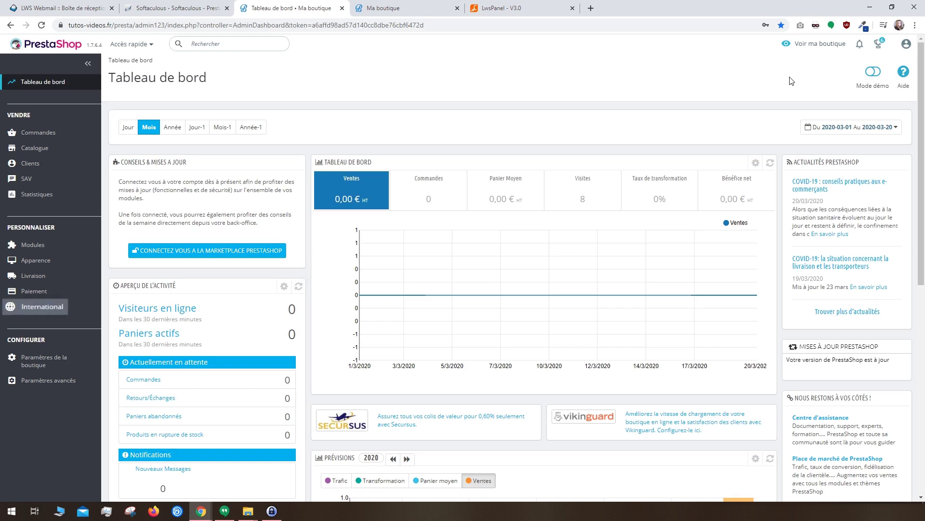
Enable the dashboard's demo mode and view the figures by day, by year and by month.
click(875, 72)
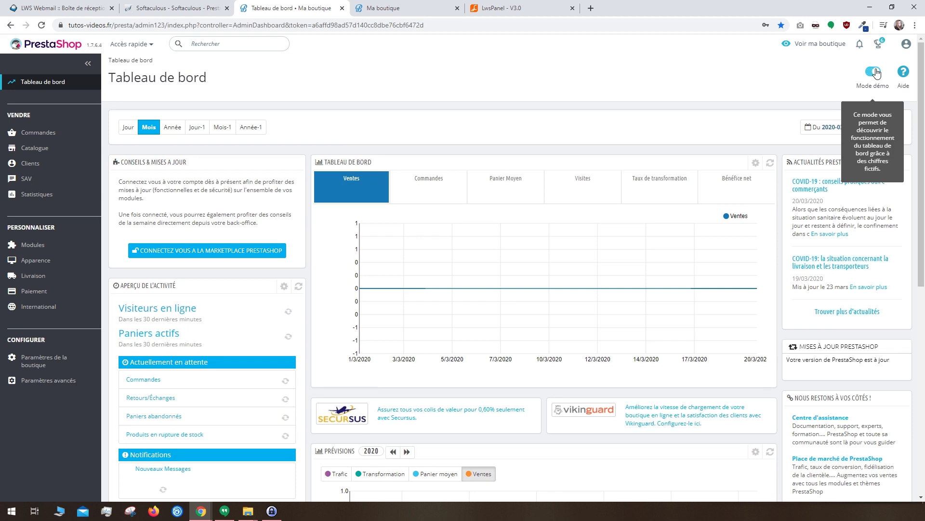
click(129, 128)
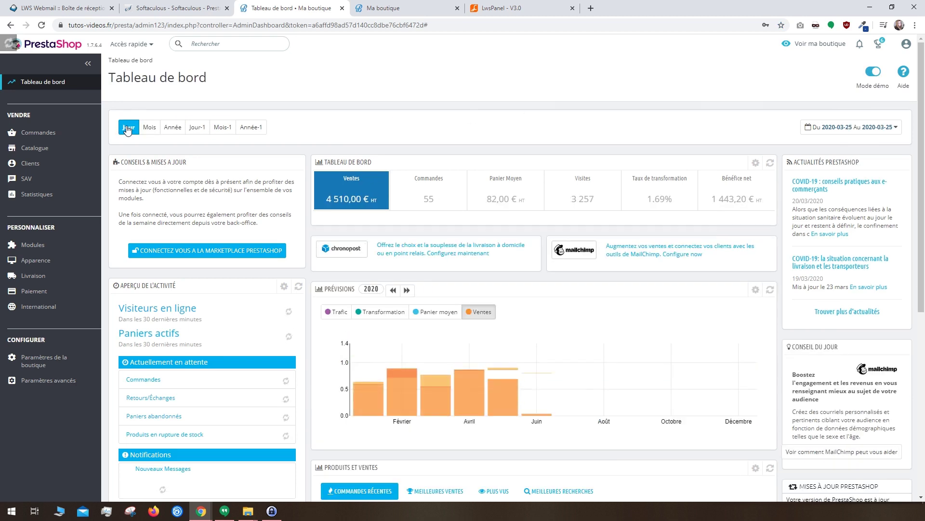
click(182, 127)
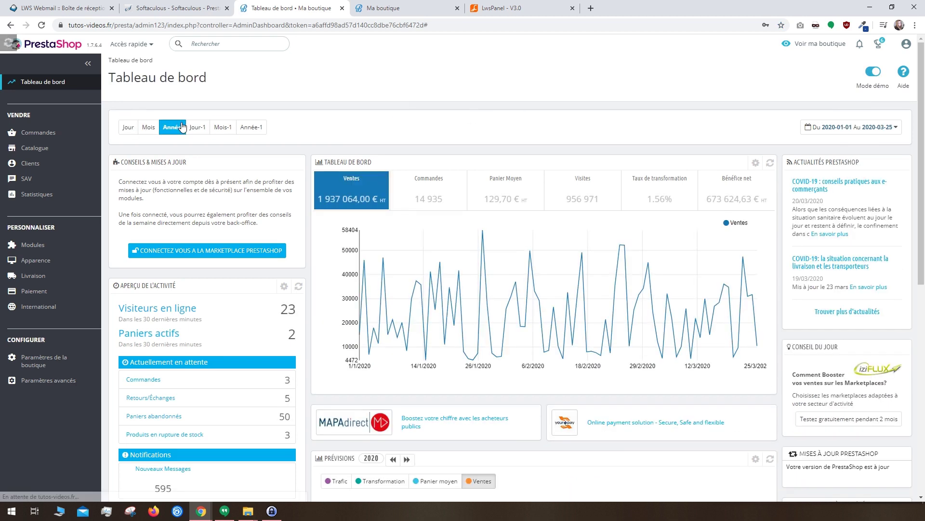
click(154, 129)
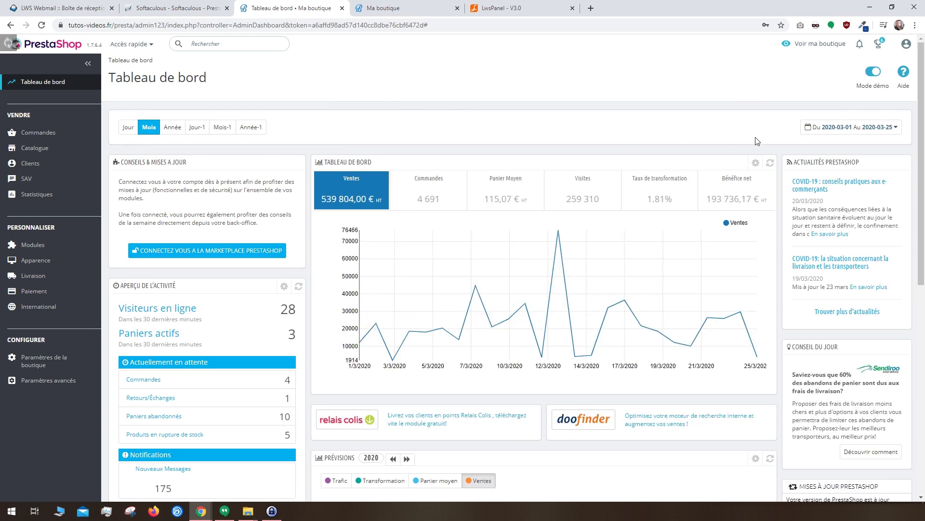
Preview May 2020 in the dashboard's custom date range calendar and close it without saving.
click(812, 134)
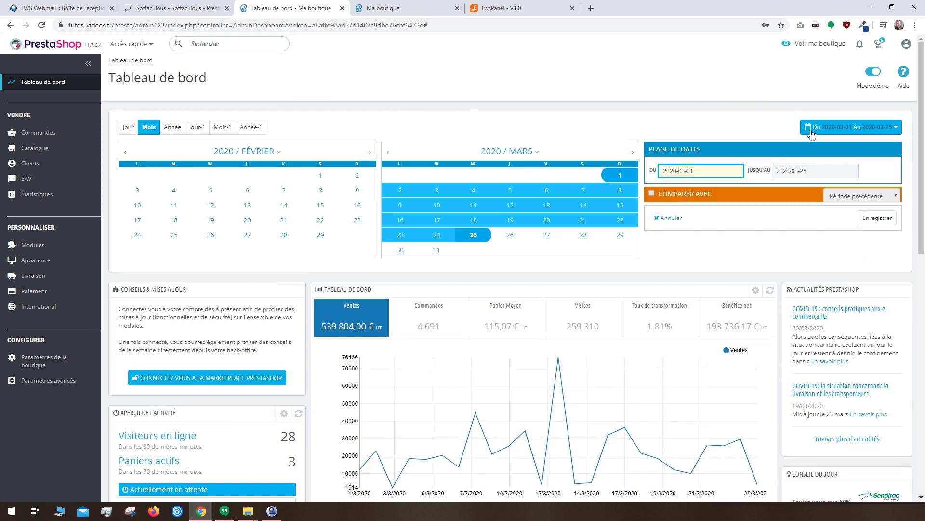
click(535, 152)
click(513, 191)
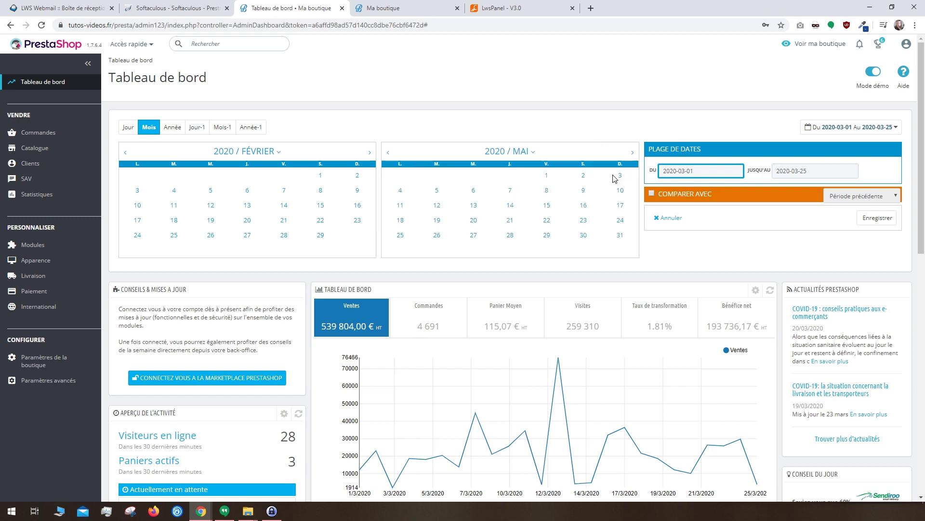
click(758, 129)
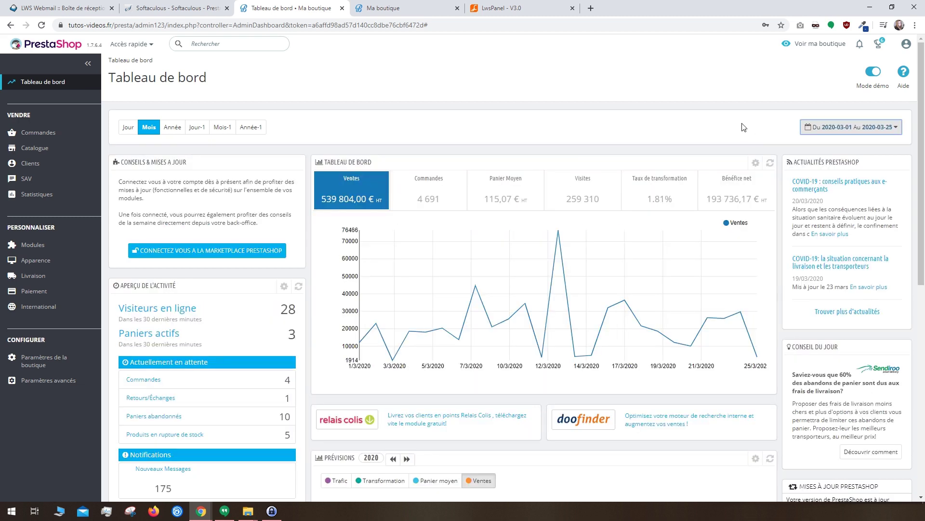
View the dashboard charts for orders, average cart, visits, conversion rate and net profit, and return to the sales chart.
click(428, 188)
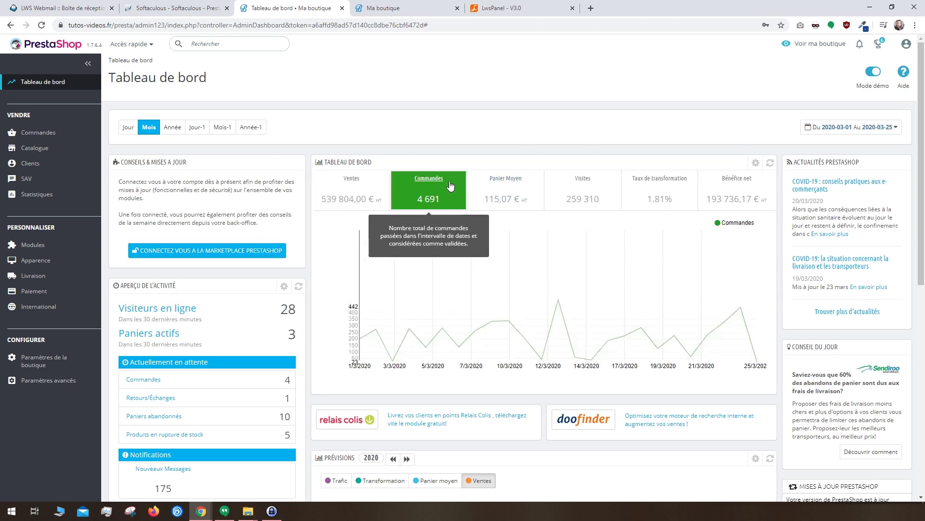
click(498, 188)
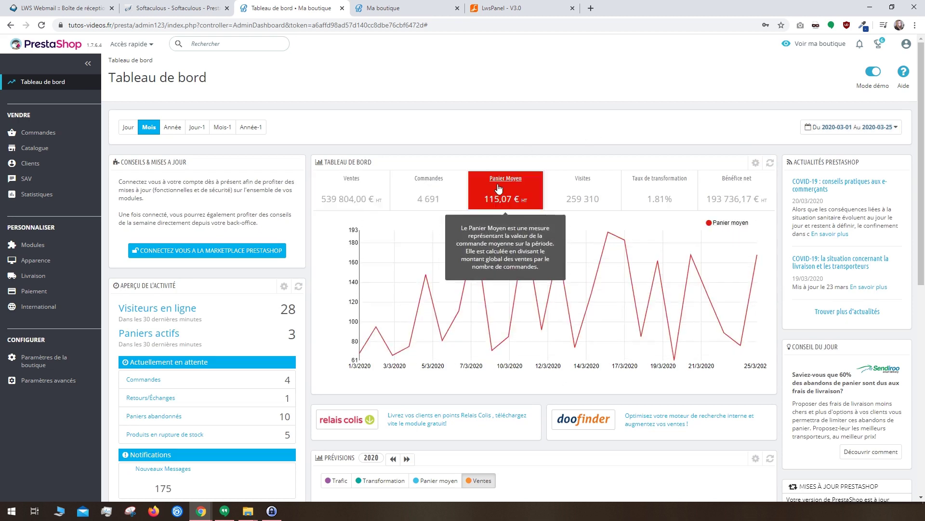
click(564, 189)
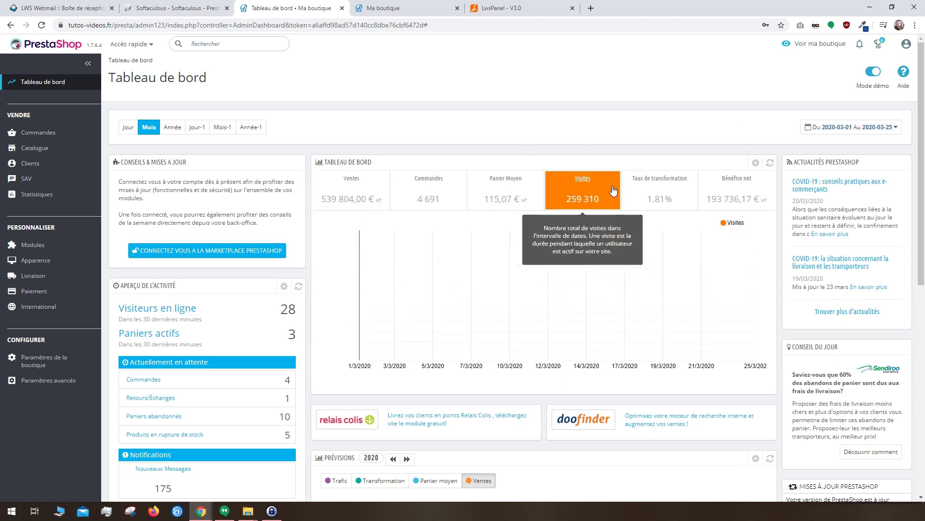
click(655, 191)
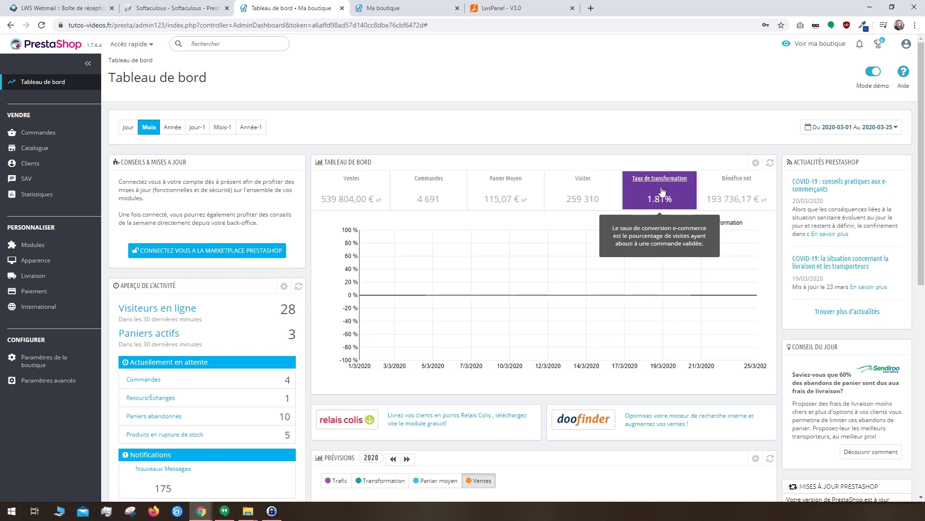
click(742, 189)
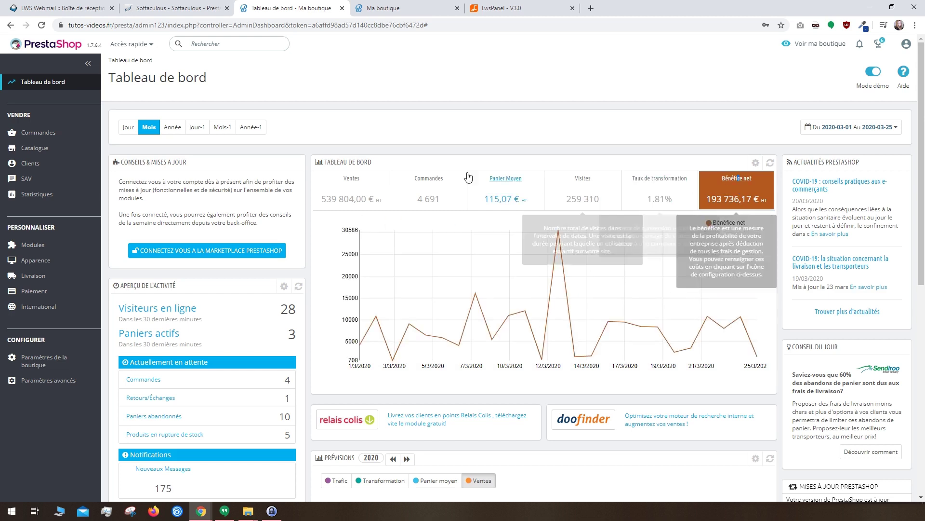
click(354, 190)
Review the 2020 forecast charts for traffic, conversion, average cart and sales, and look over the recent orders.
scroll(355, 163, down, 4)
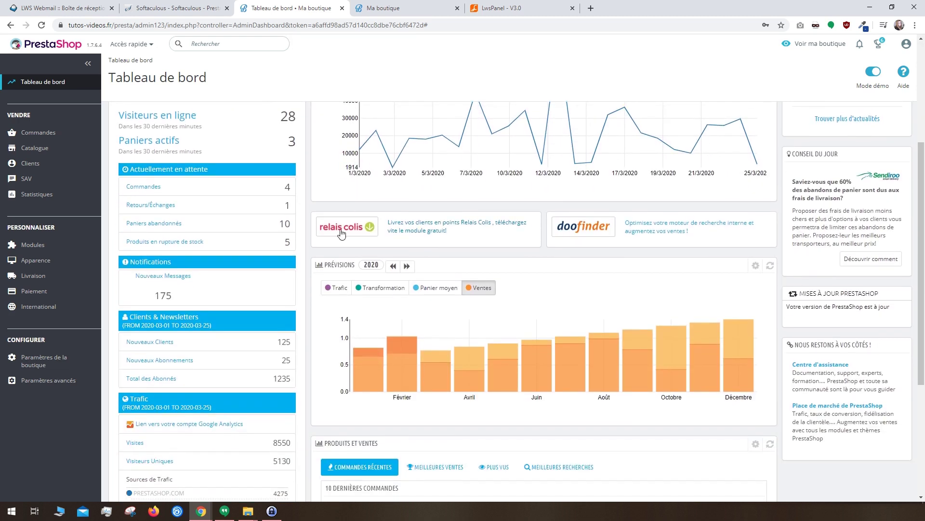
click(338, 287)
click(366, 292)
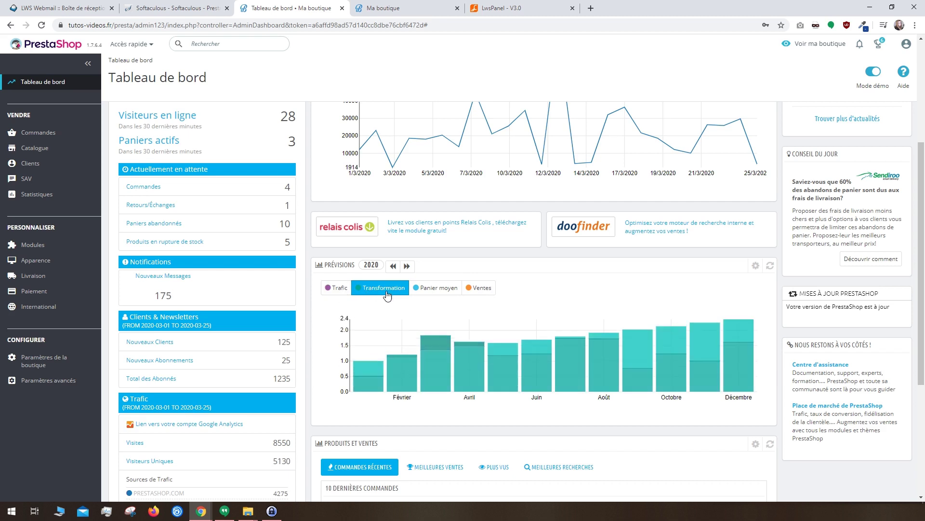
click(436, 288)
click(481, 289)
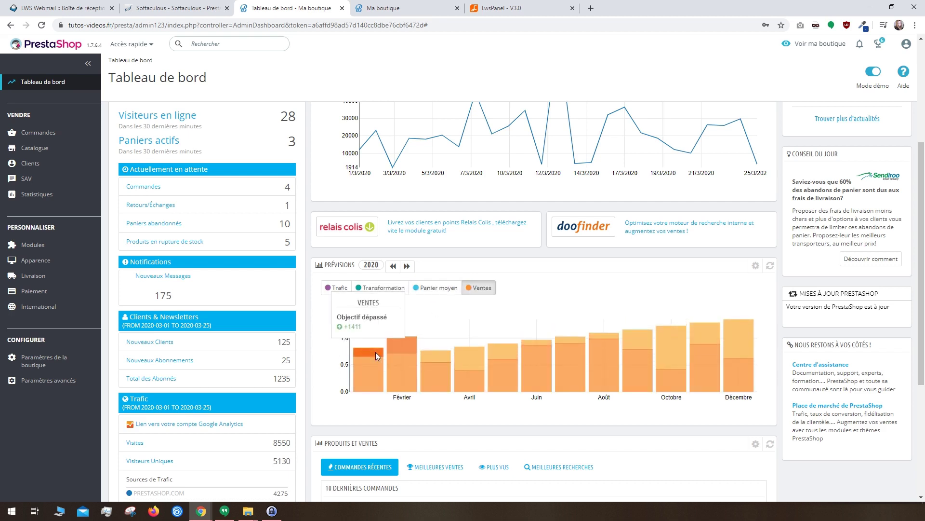
mouse_move(402, 345)
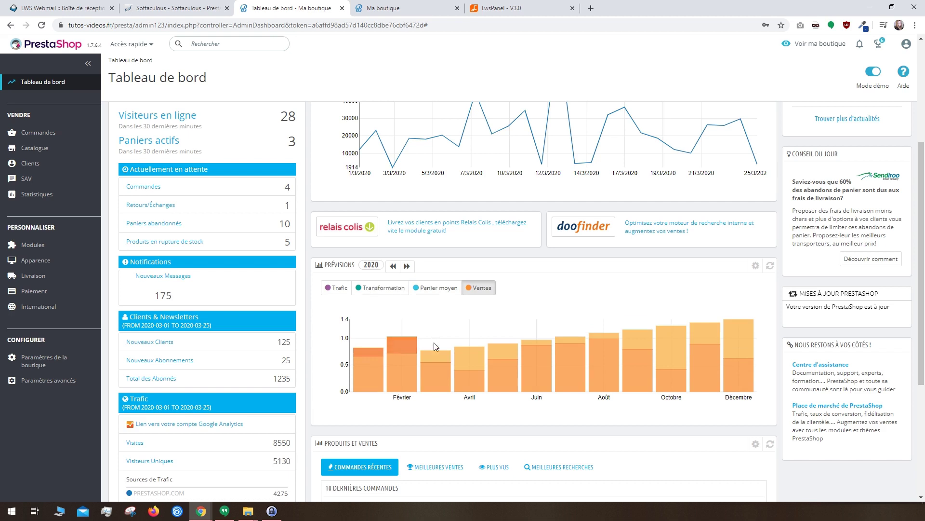
mouse_move(497, 354)
scroll(364, 304, down, 4)
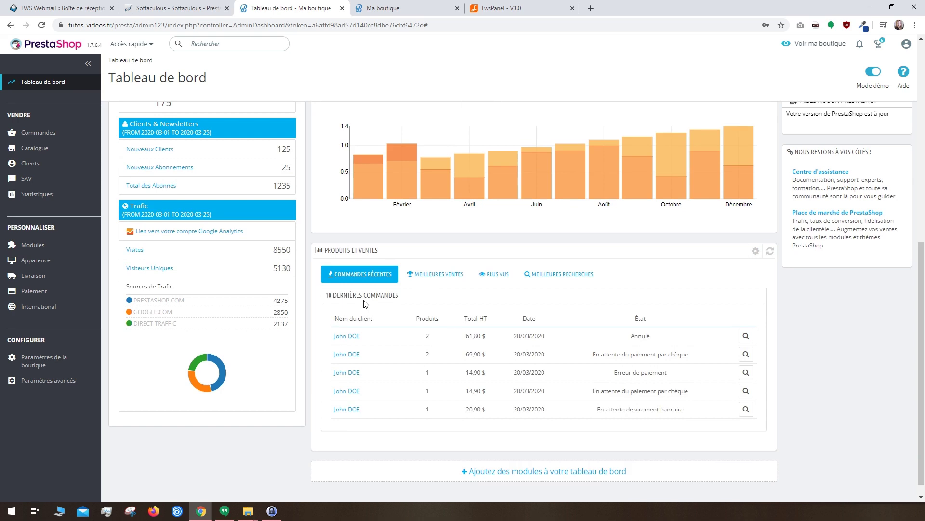
scroll(366, 303, up, 8)
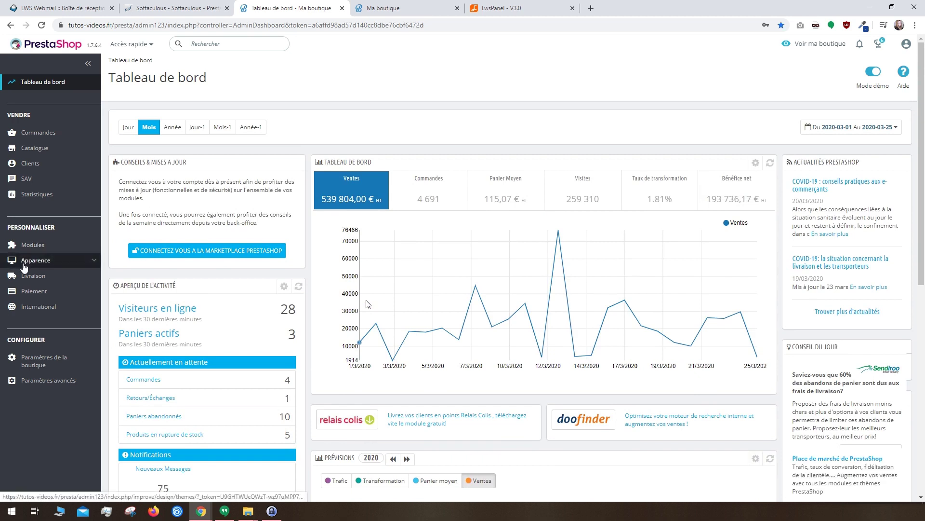
Open the back office's theme catalogue and browse the available PrestaShop themes.
mouse_move(24, 267)
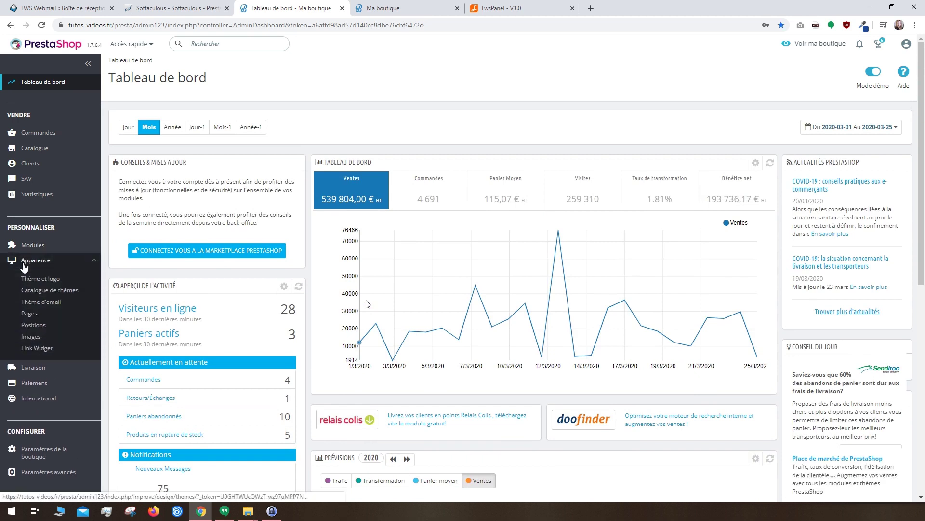
click(39, 290)
scroll(924, 124, down, 3)
drag(924, 123, 924, 231)
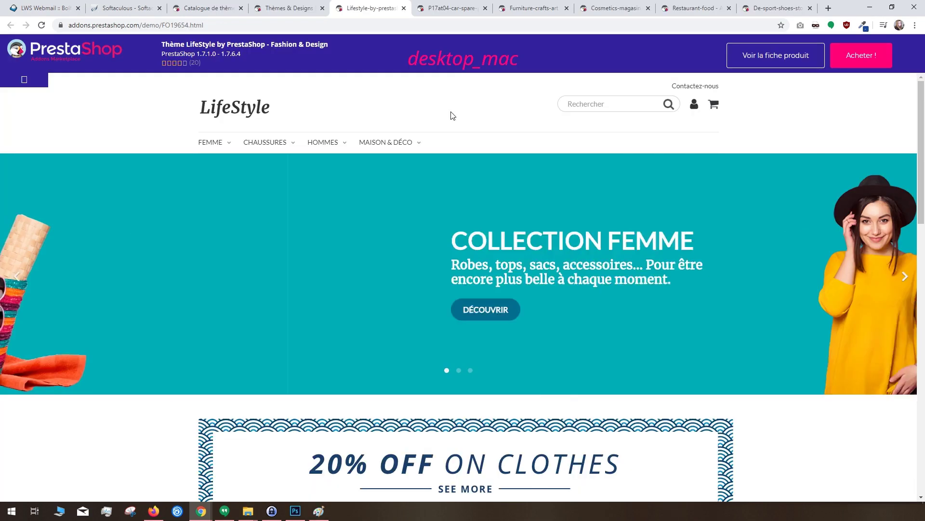
Compare the open theme demos for car spare parts, furniture, cosmetics, restaurant food and sport shoes.
click(466, 8)
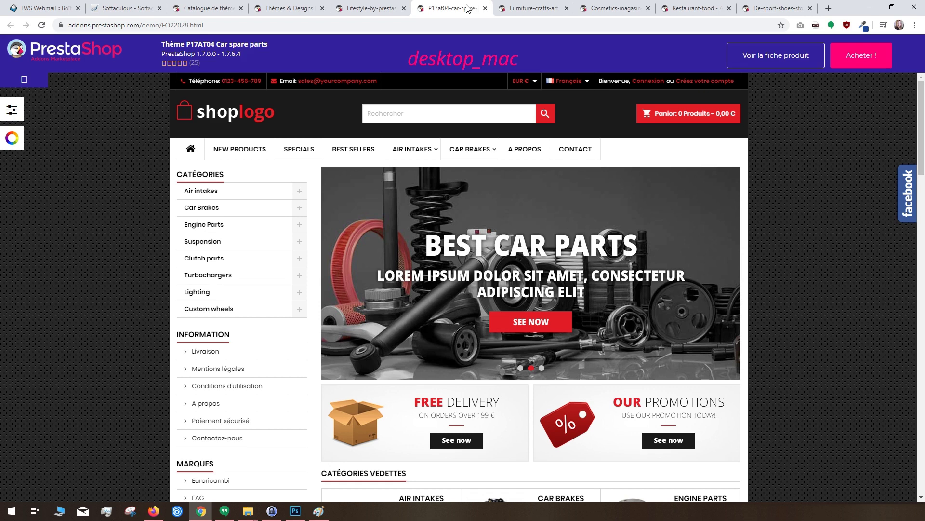
click(520, 5)
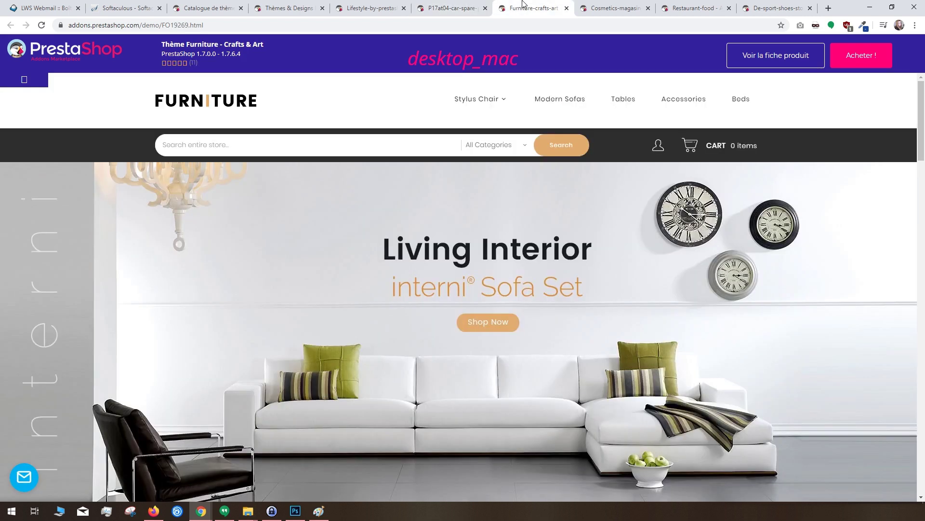
click(602, 6)
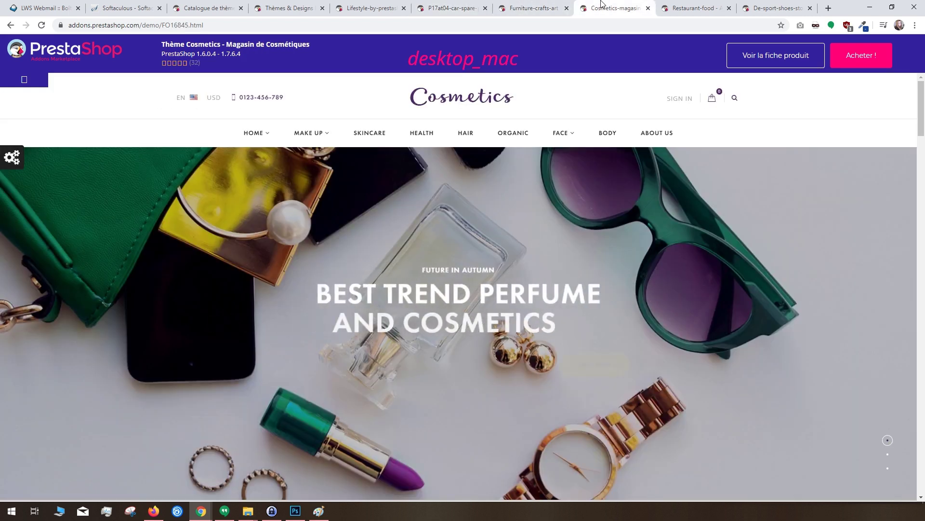
click(682, 5)
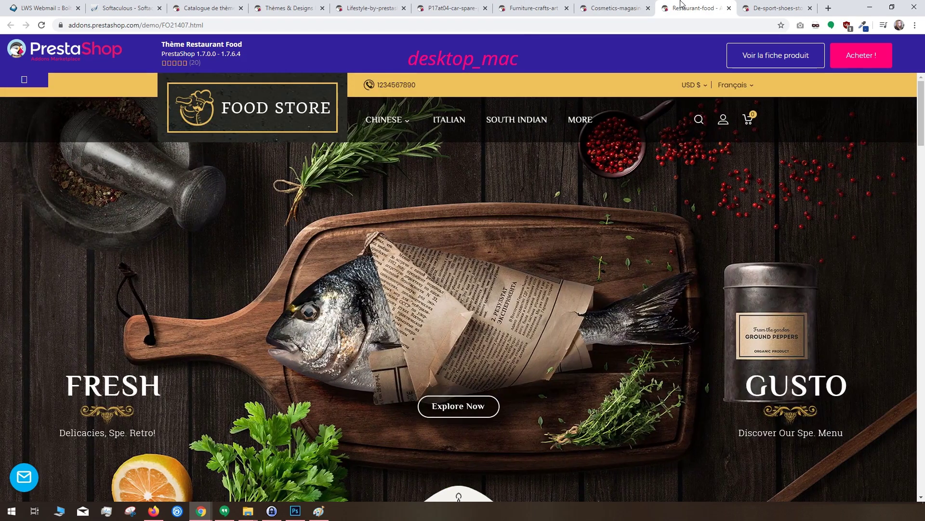
click(773, 5)
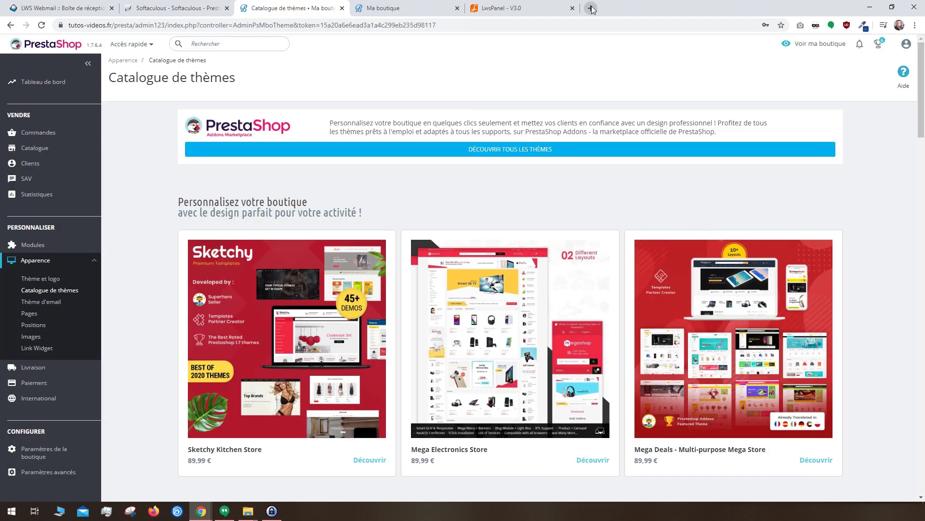
Search the web for "theme gratuit prestashop", look over the results, and return to the back office's theme catalogue.
click(585, 8)
text(theme gratuit pr)
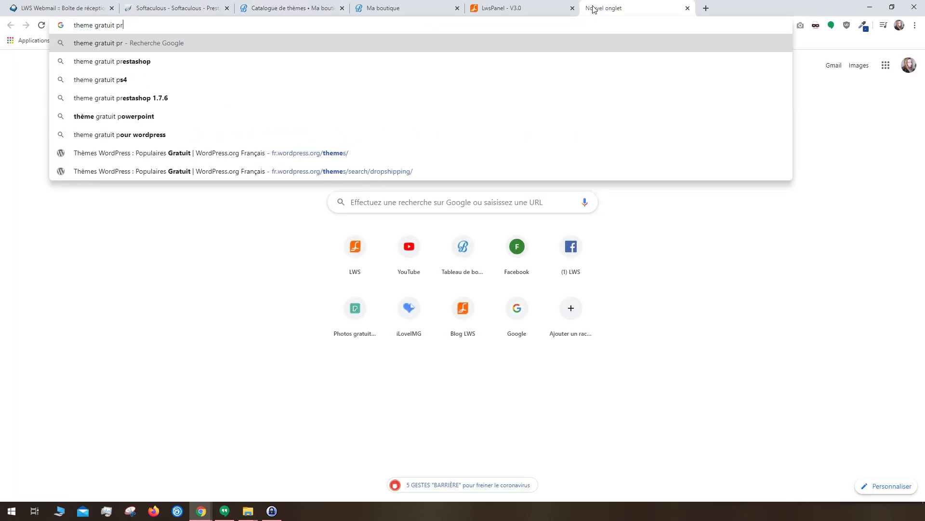
text(estashop)
key(Return)
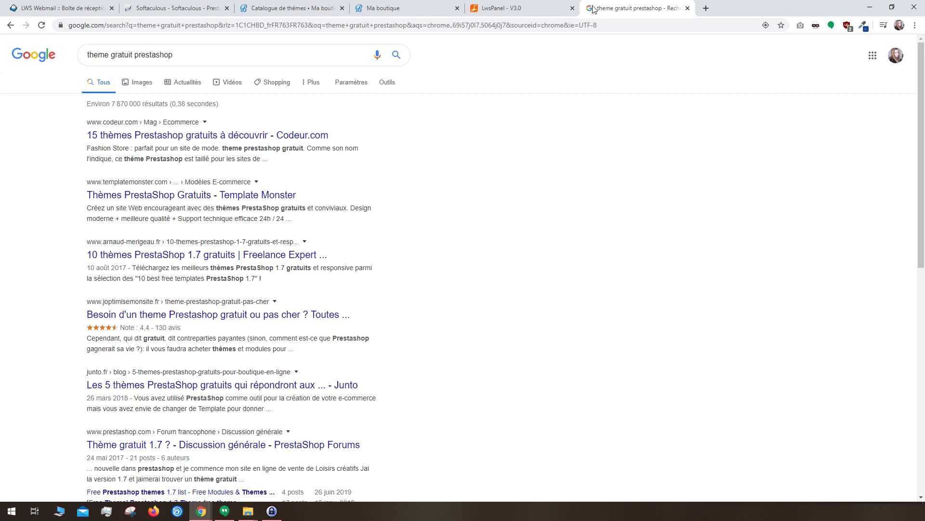
key(ctrl+w)
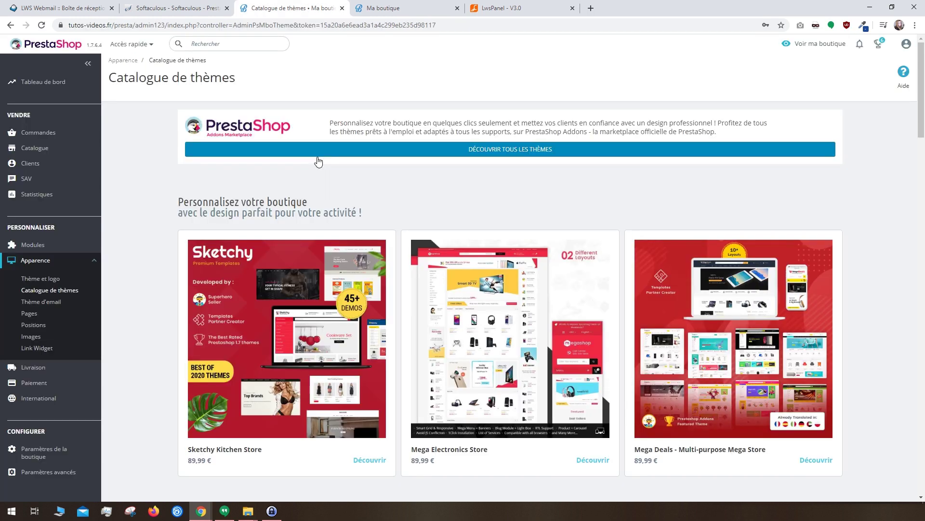
Open the back office's theme and logo settings and view the form for adding a theme.
click(49, 282)
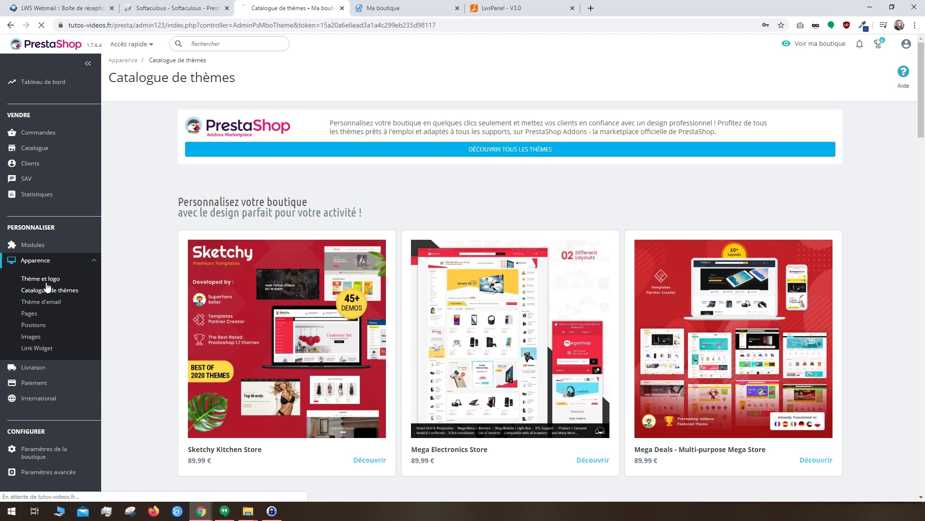
click(631, 75)
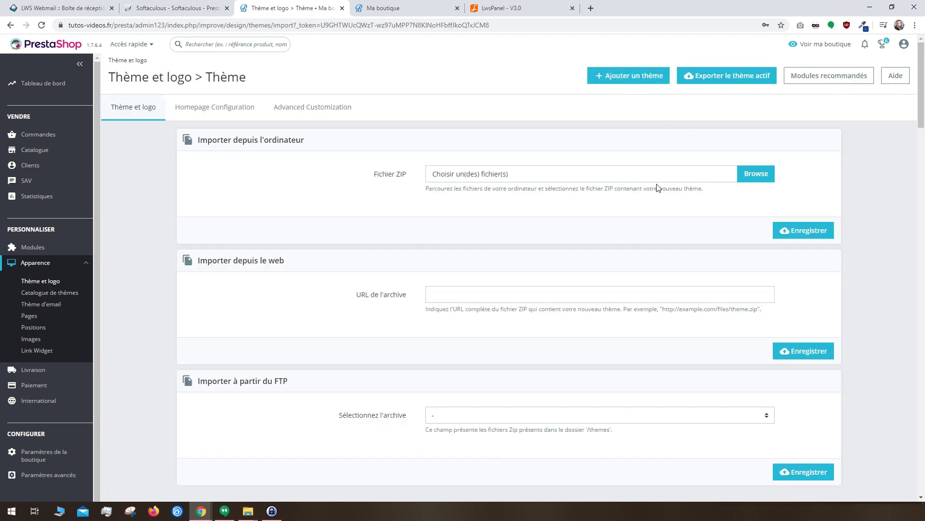
Preview the storefront home page at iPhone and iPad screen sizes, and return to the normal desktop view.
click(379, 6)
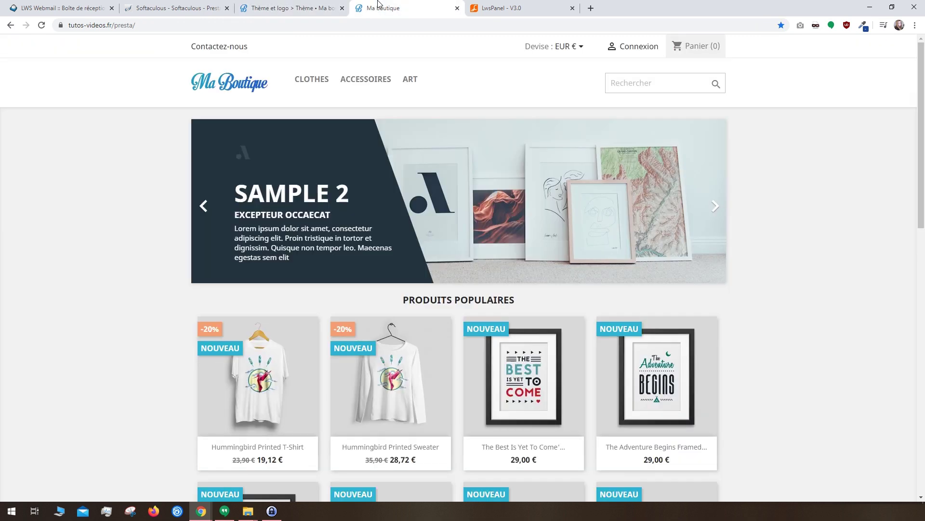
right_click(172, 127)
click(169, 259)
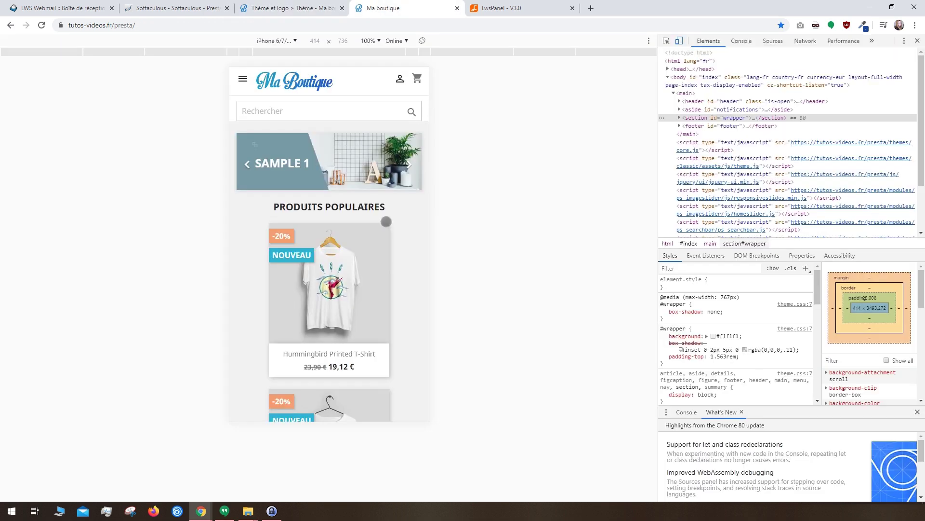
scroll(403, 290, down, 15)
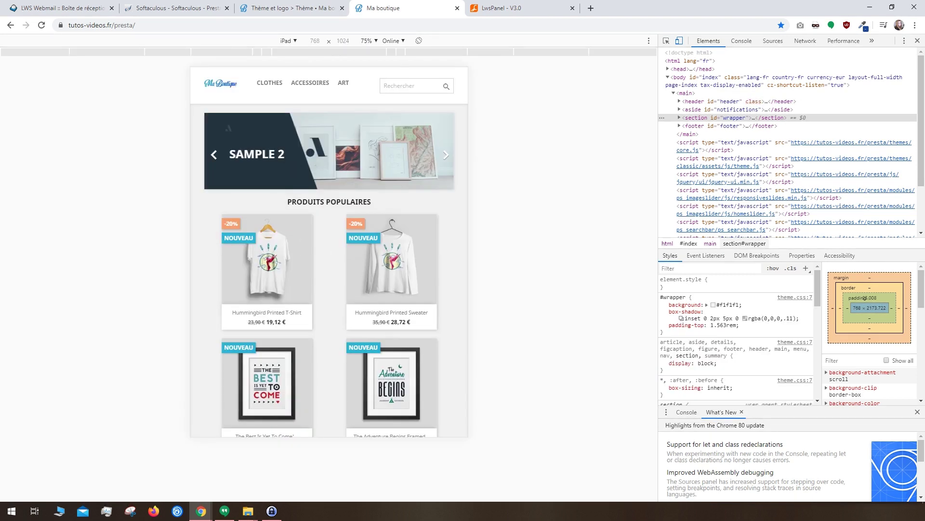
scroll(413, 399, down, 10)
scroll(423, 391, up, 12)
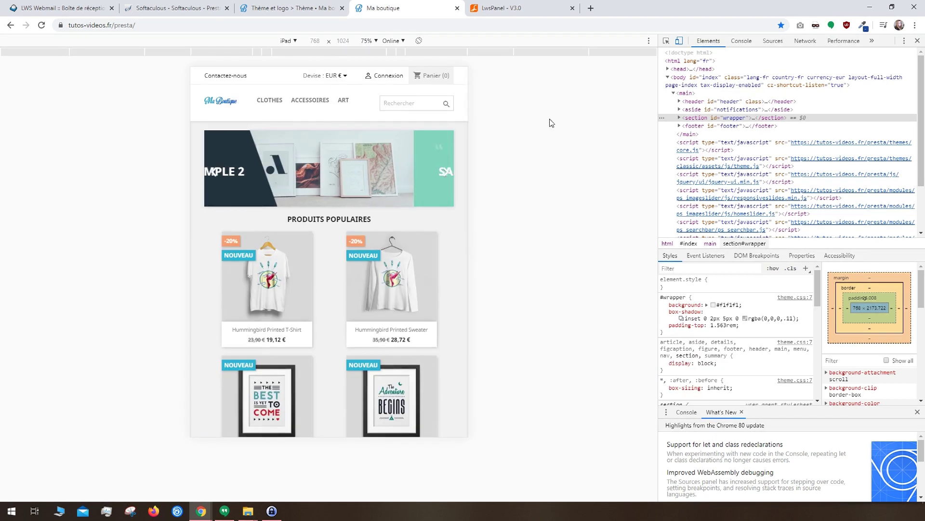
click(917, 41)
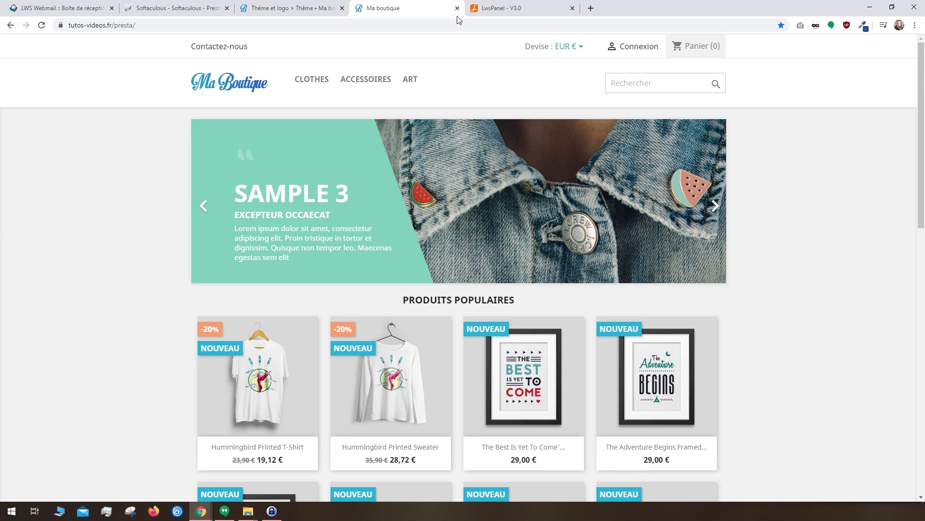
Save the storefront's header logo as ma-boutique-logo-1584713411.png in the Téléchargements folder and open it in Adobe Photoshop CC 2015.
click(298, 7)
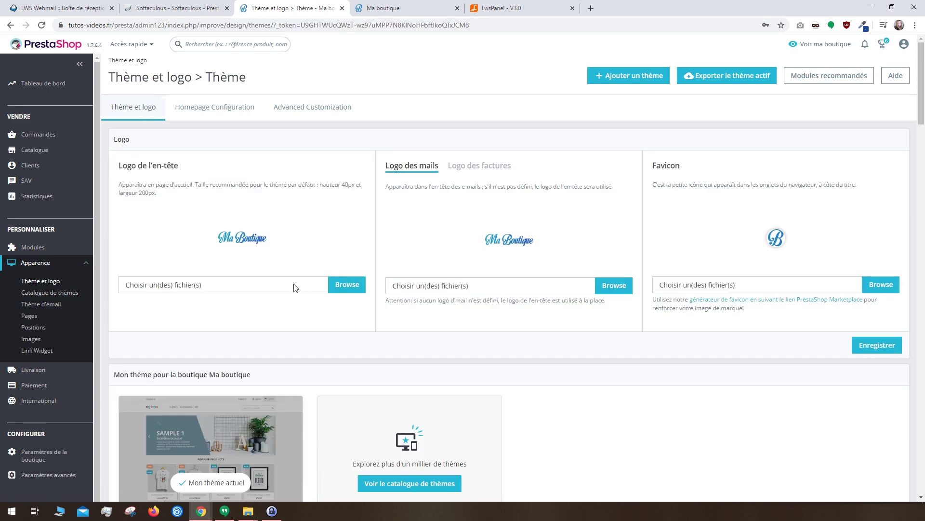
click(383, 8)
right_click(230, 77)
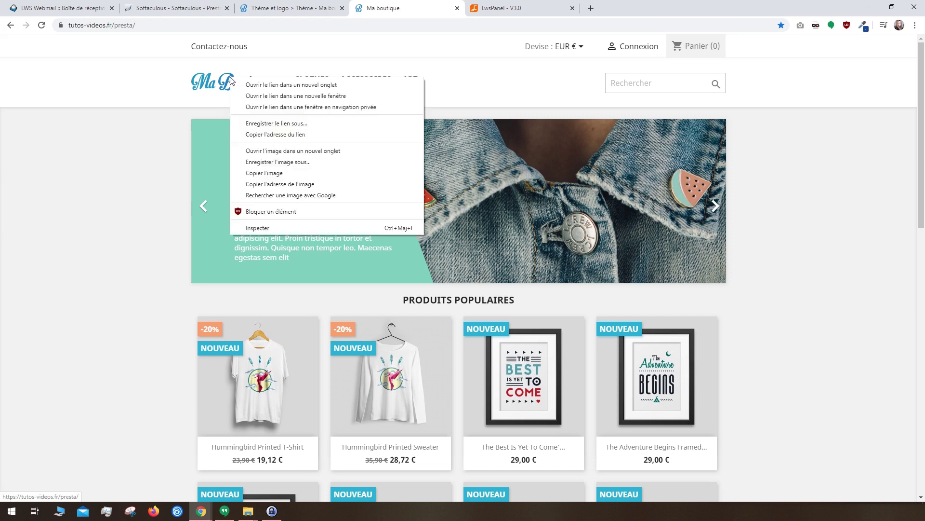
click(277, 162)
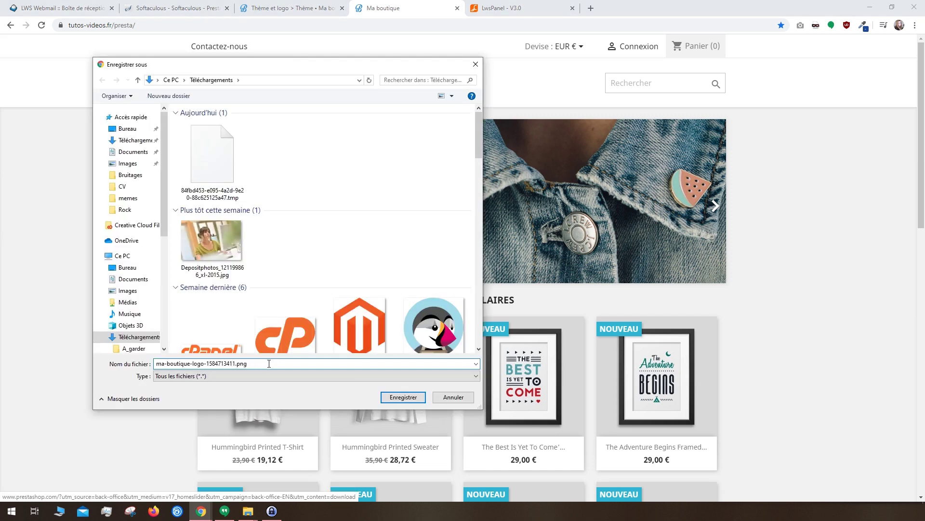
click(395, 391)
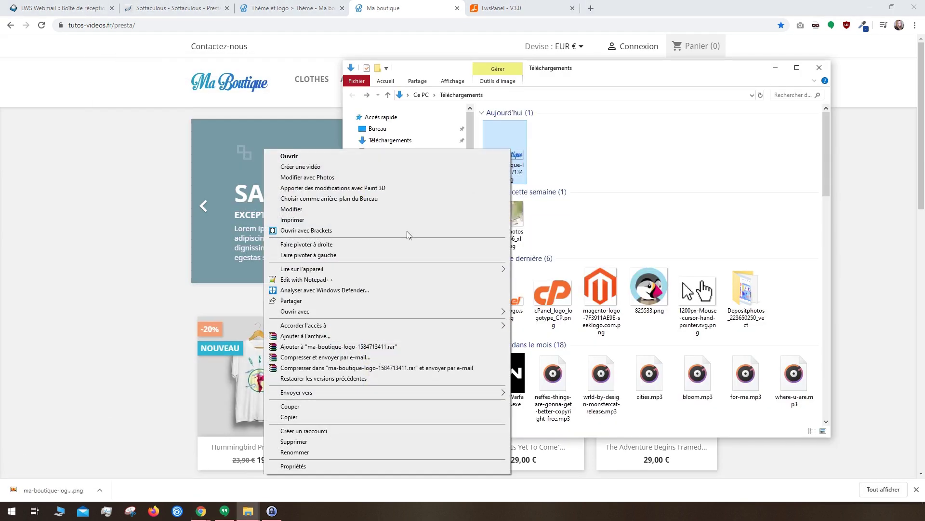
mouse_move(309, 312)
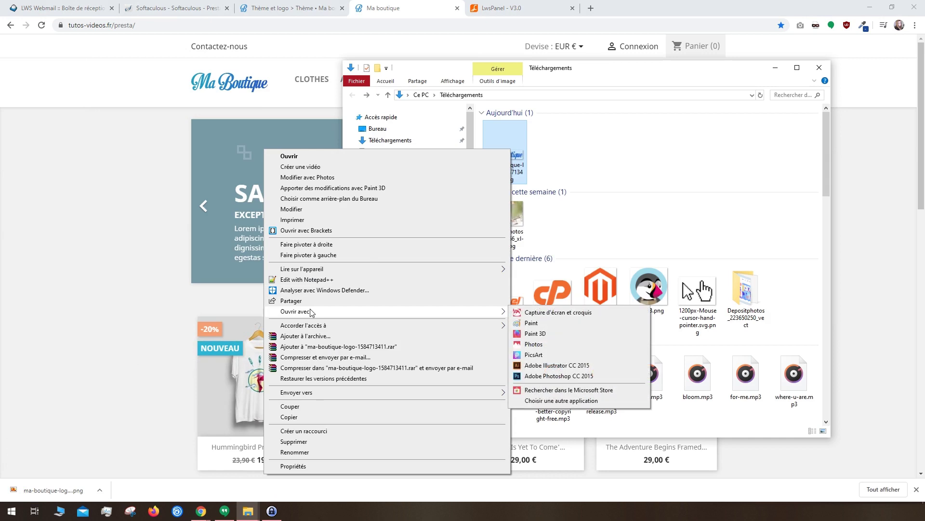
click(555, 376)
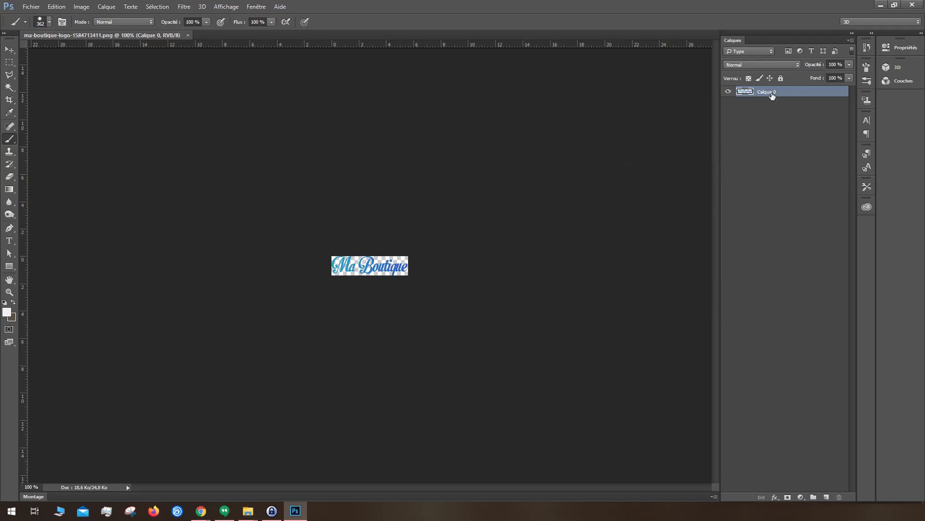
Add a new layer above the original "Ma Boutique" logo and hide the original logo layer.
click(826, 497)
click(727, 103)
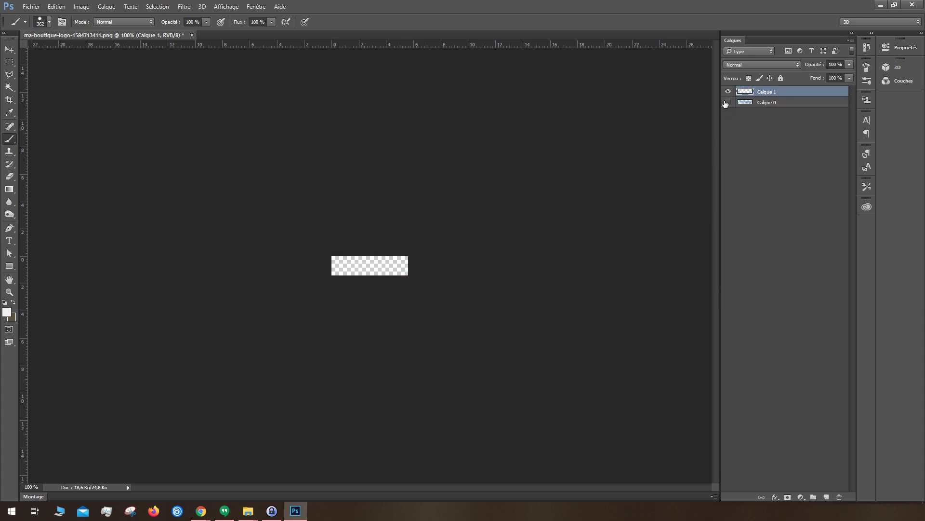
click(727, 103)
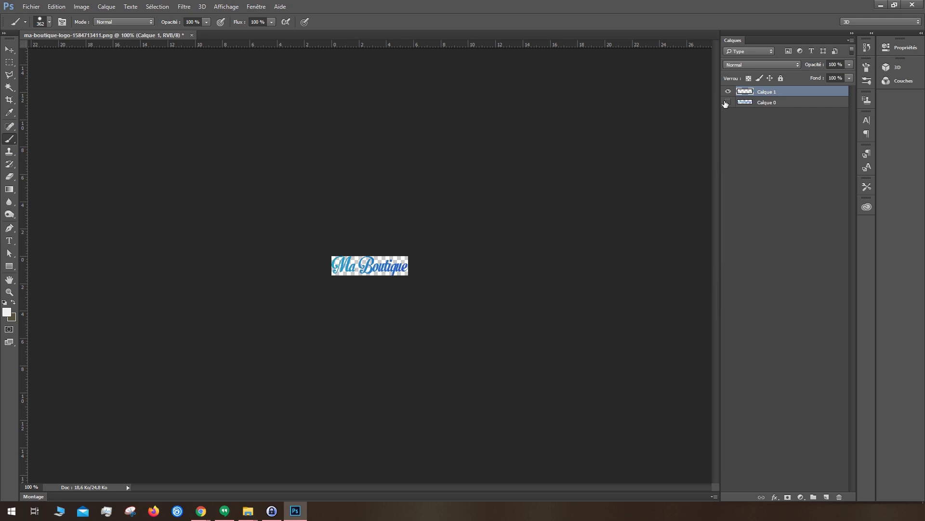
click(726, 102)
Write "LW", "S" and "ports" as black Lobster Regular text layers across the logo canvas.
key(t)
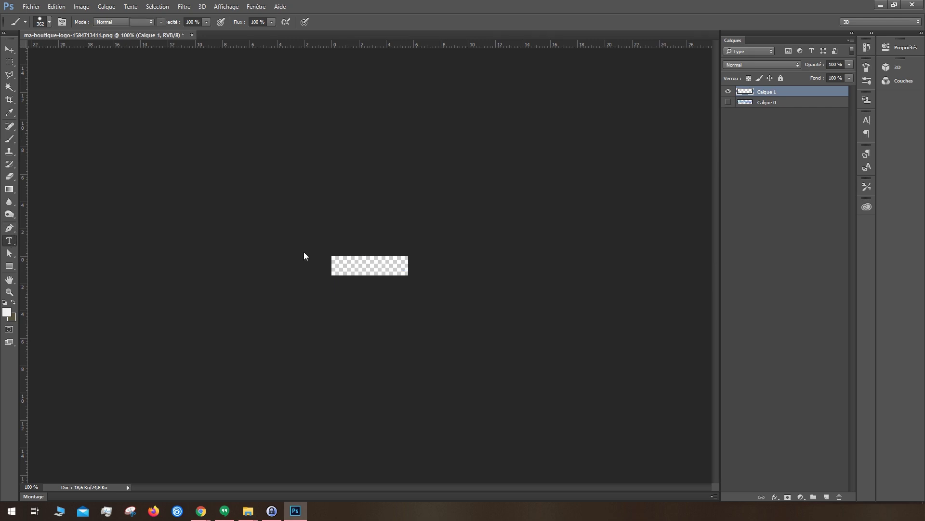
drag(331, 256, 409, 279)
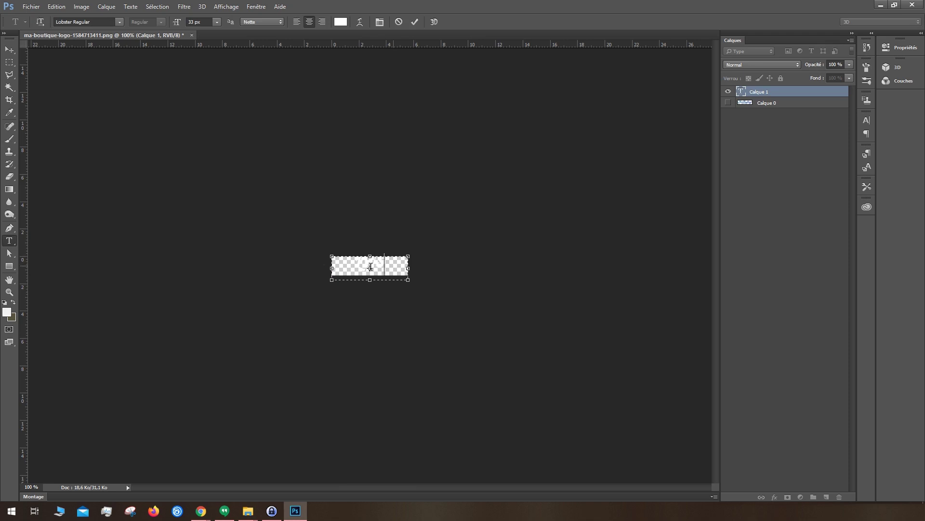
key(ctrl+a)
click(344, 22)
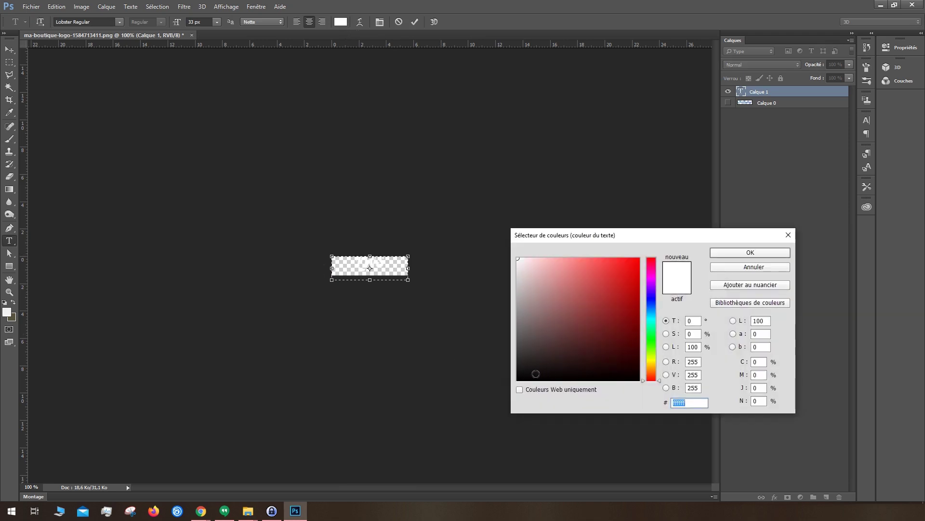
click(518, 379)
click(723, 256)
scroll(402, 269, up, 3)
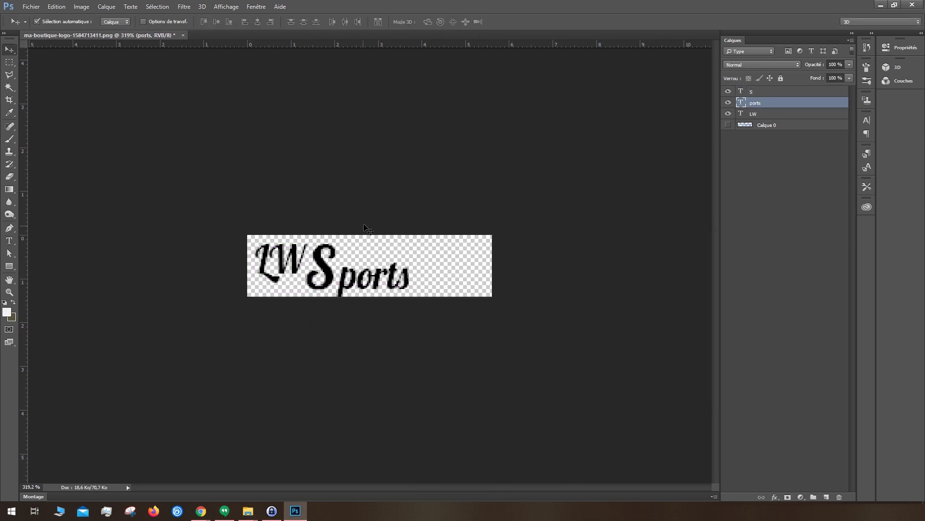
Switch to Chrome and open the Google Fonts catalogue at fonts.google.com in a new tab.
click(250, 470)
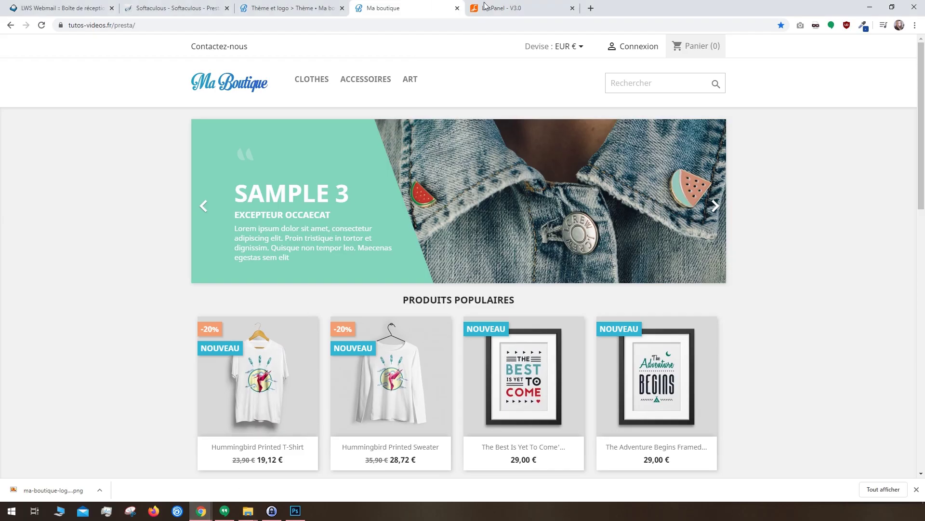
key(ctrl+Tab)
key(ctrl+Tab)
scroll(470, 284, down, 6)
scroll(470, 282, up, 6)
click(162, 25)
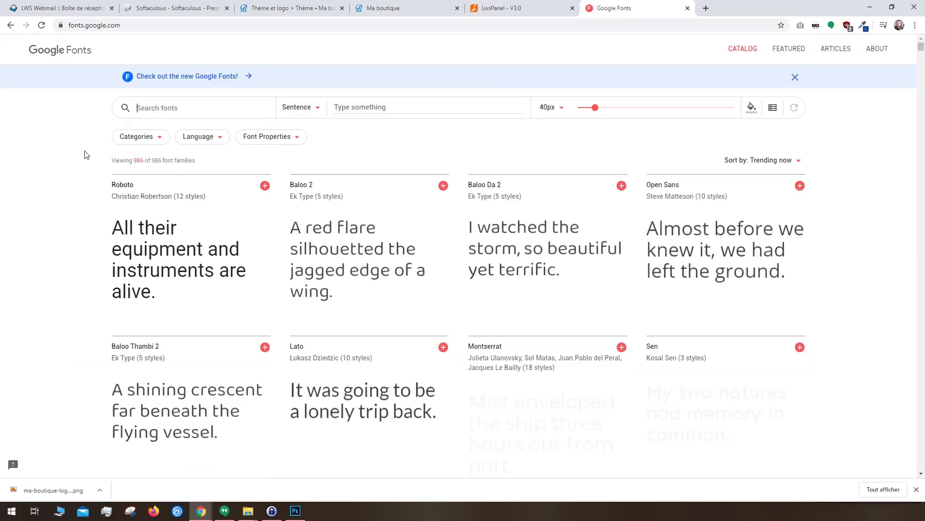
Preview all fonts with the text "LWS Sports", select the Baloo Da 2 family and download it.
click(159, 251)
text(LWS Sports)
click(185, 303)
click(621, 186)
click(718, 448)
click(865, 226)
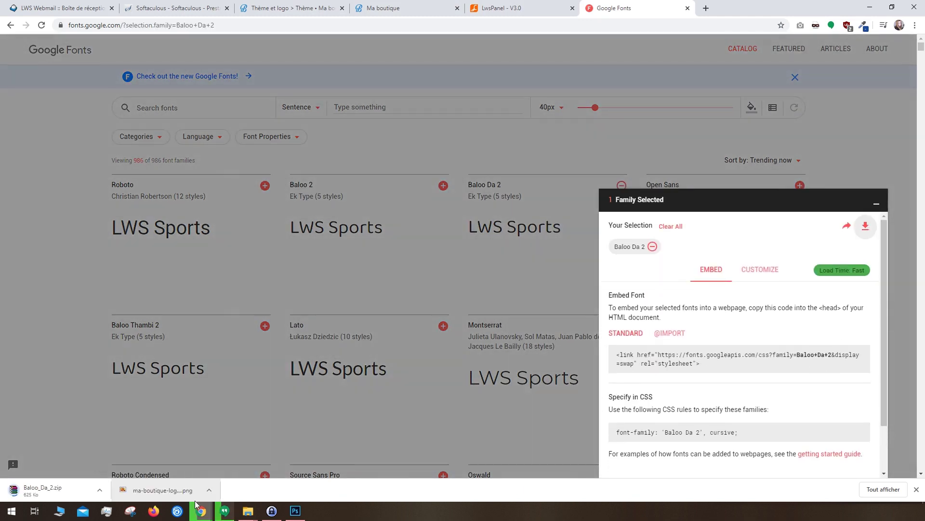
Extract Baloo_Da_2.zip into its own folder in Téléchargements and install the five BalooDa2 TTF font files.
mouse_move(248, 511)
click(311, 466)
right_click(554, 143)
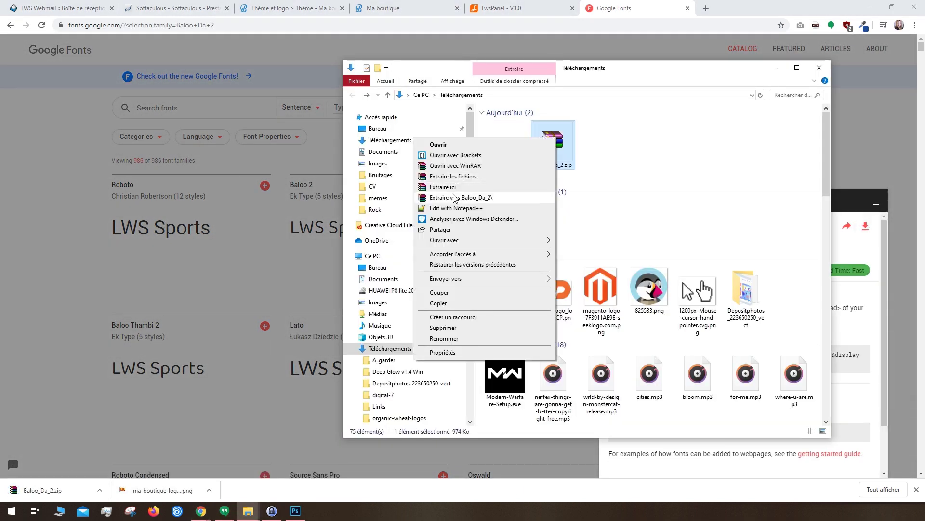
click(455, 197)
drag(482, 121, 520, 166)
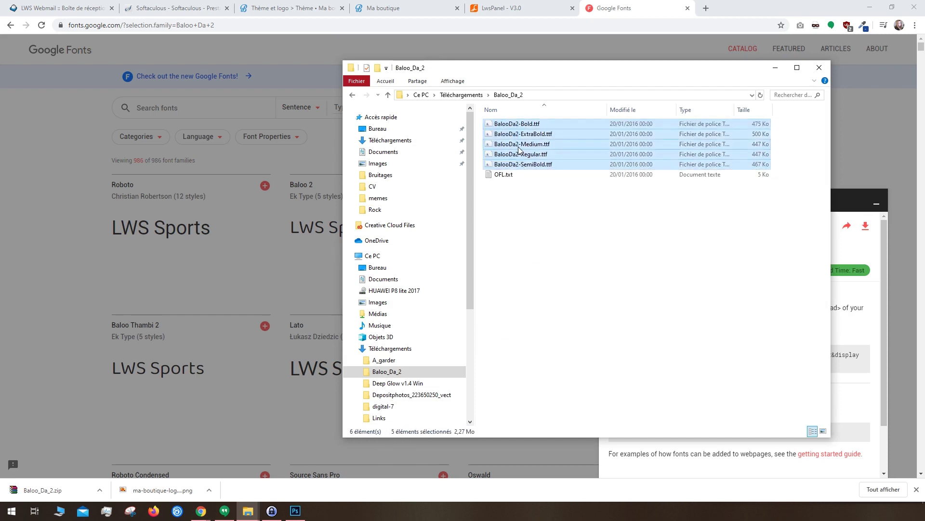
right_click(520, 147)
click(498, 187)
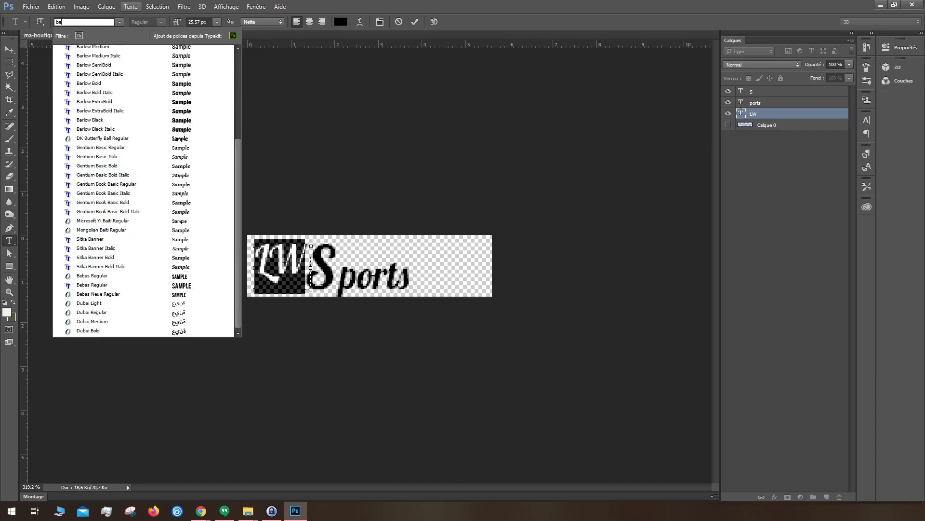
Set the "LW" text to Baloo Da 2 SemiBold in Photoshop and save the logo as a PSD named "logo" with maximised compatibility.
text(bal)
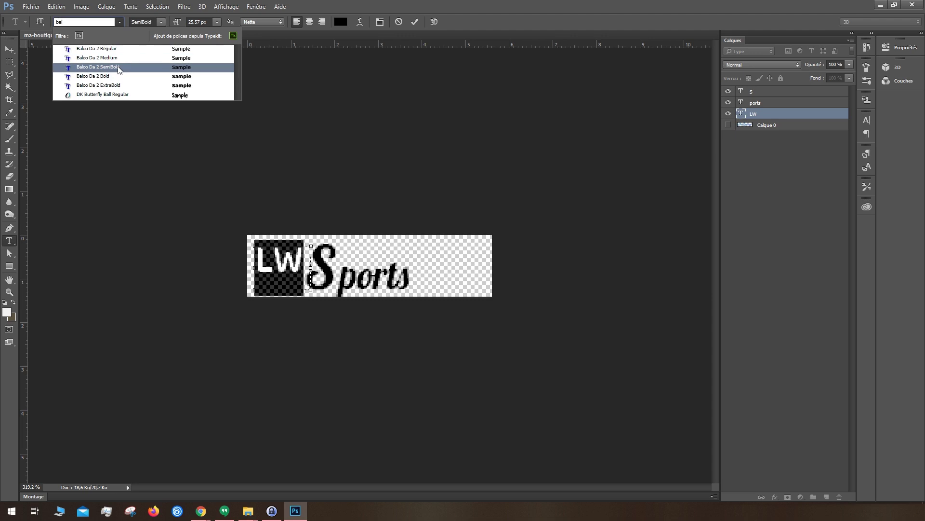
click(119, 70)
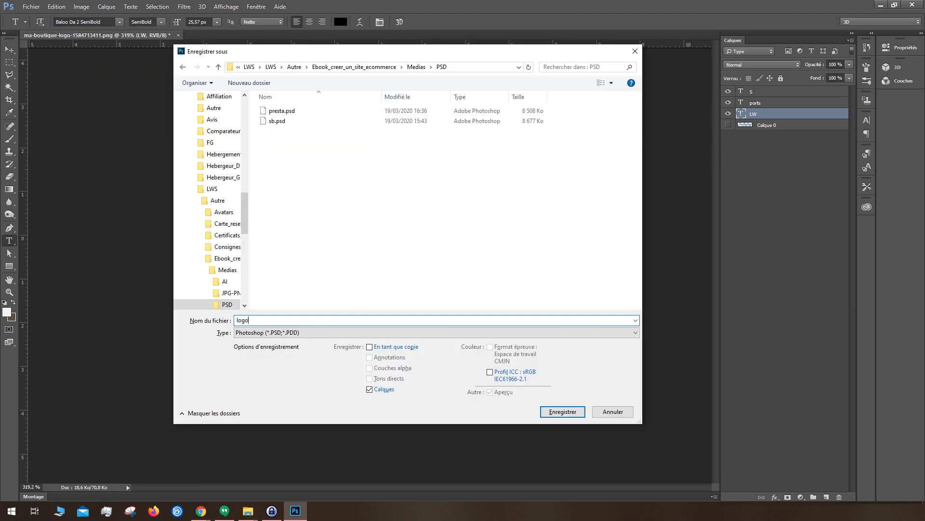
key(Return)
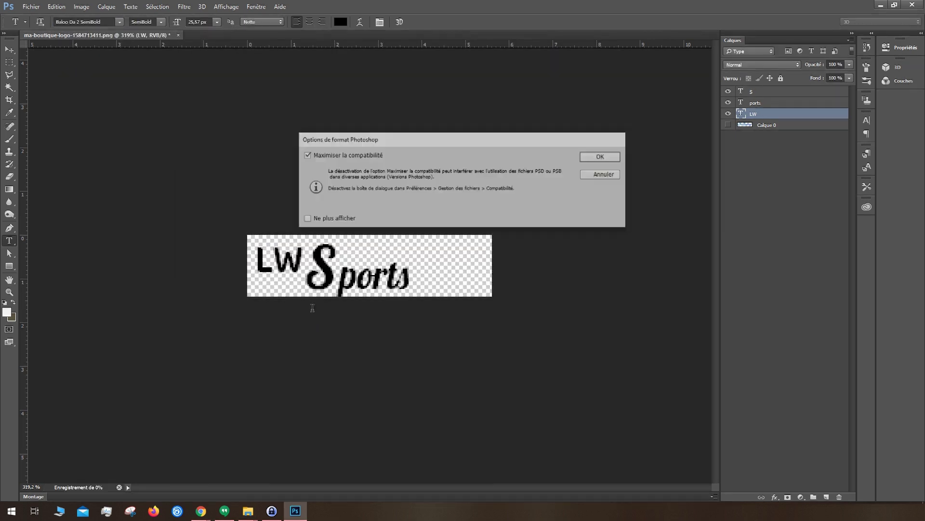
key(Return)
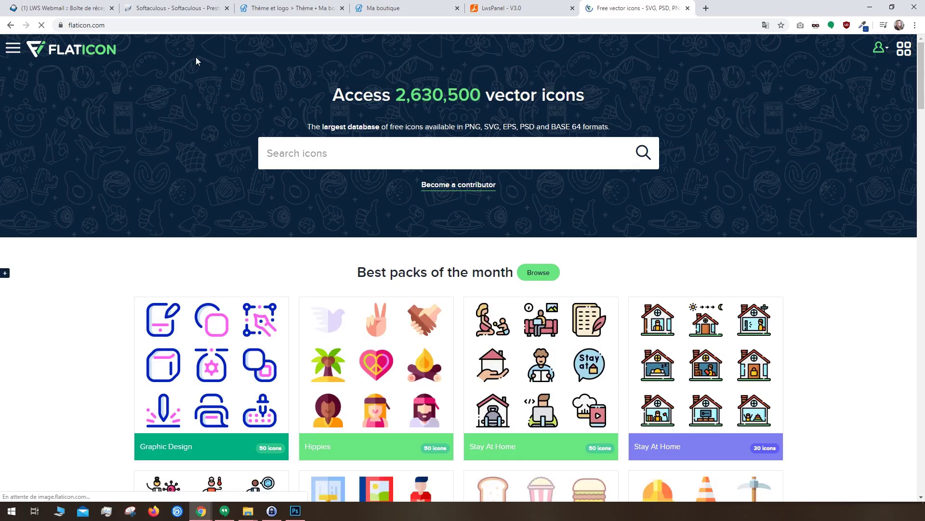
Search Flaticon for "fitness", restrict the results to free icons, and open the blue Running icon.
click(294, 151)
text(fitness)
key(Return)
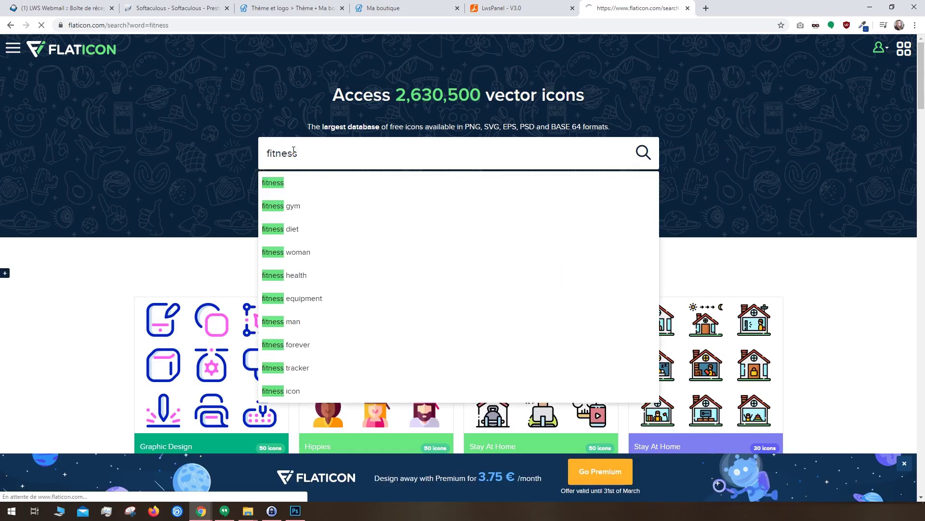
click(29, 73)
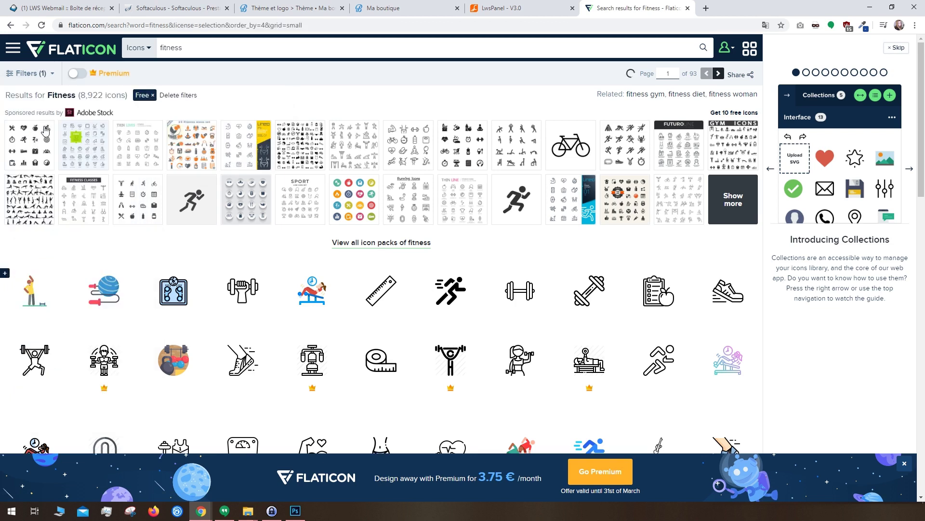
click(512, 335)
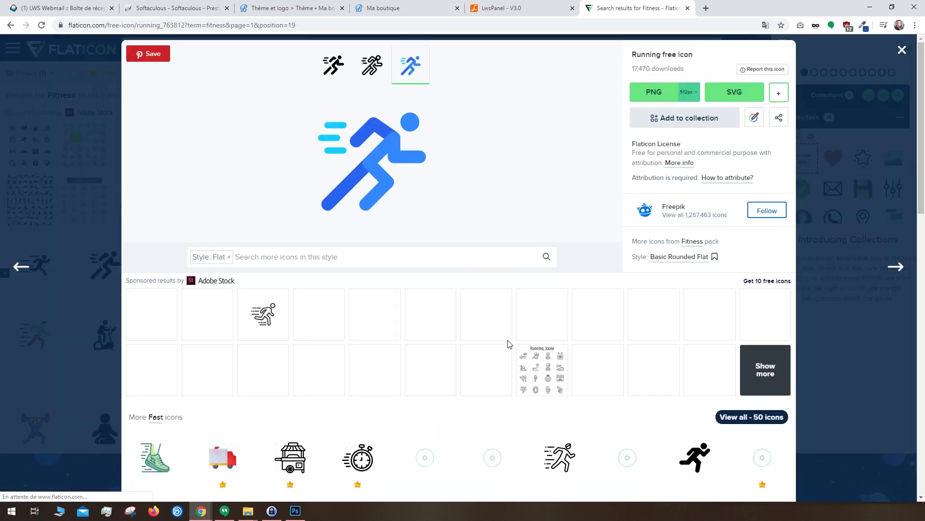
Download the Running icon as a PNG and place it in the logo document in Photoshop, scaled down to the left of the "LW" text.
click(653, 92)
click(593, 229)
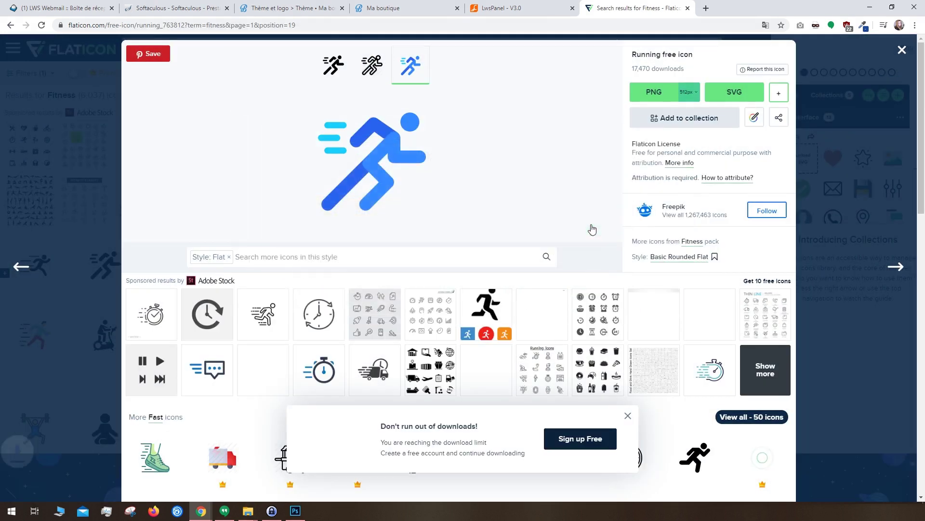
click(304, 515)
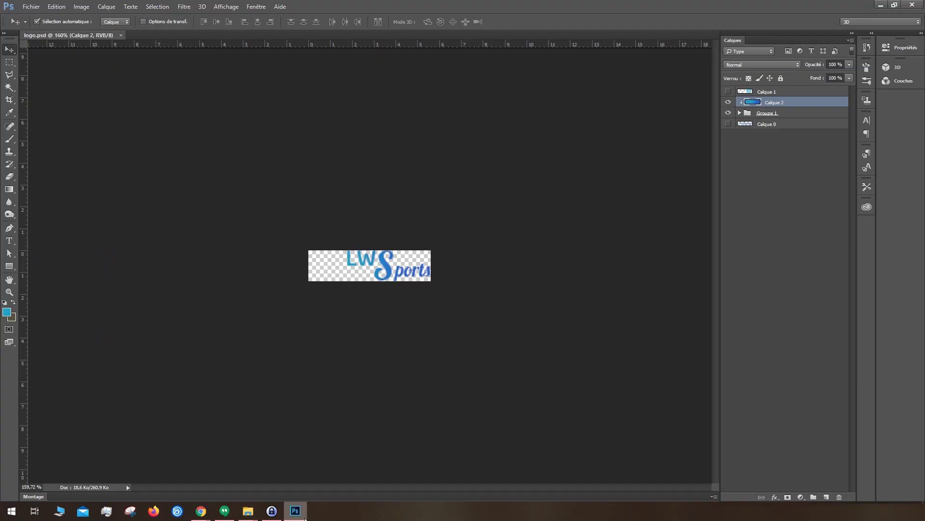
click(248, 511)
drag(384, 212, 58, 246)
scroll(370, 265, up, 5)
drag(388, 247, 284, 243)
key(Return)
key(ctrl+1)
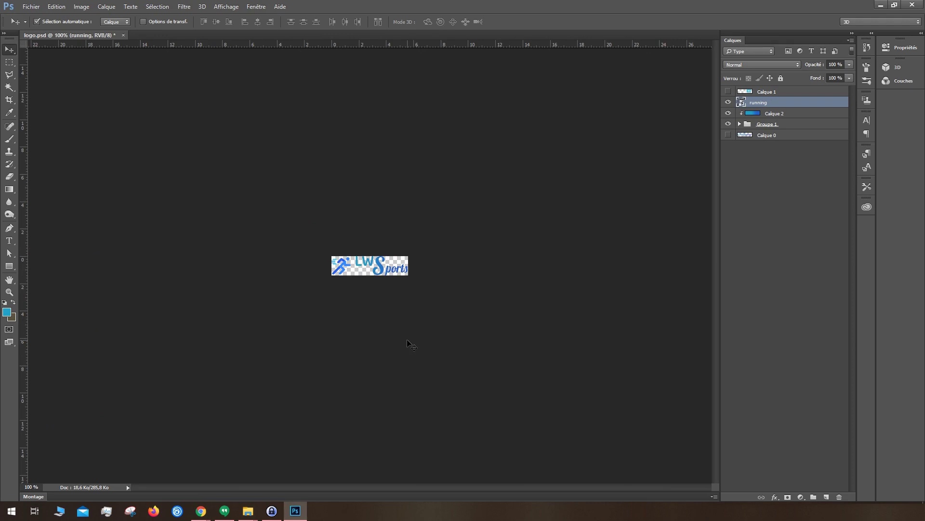
Quick-export the logo as a PNG named LWSsports into the Site_Presta folder.
click(31, 6)
mouse_move(79, 151)
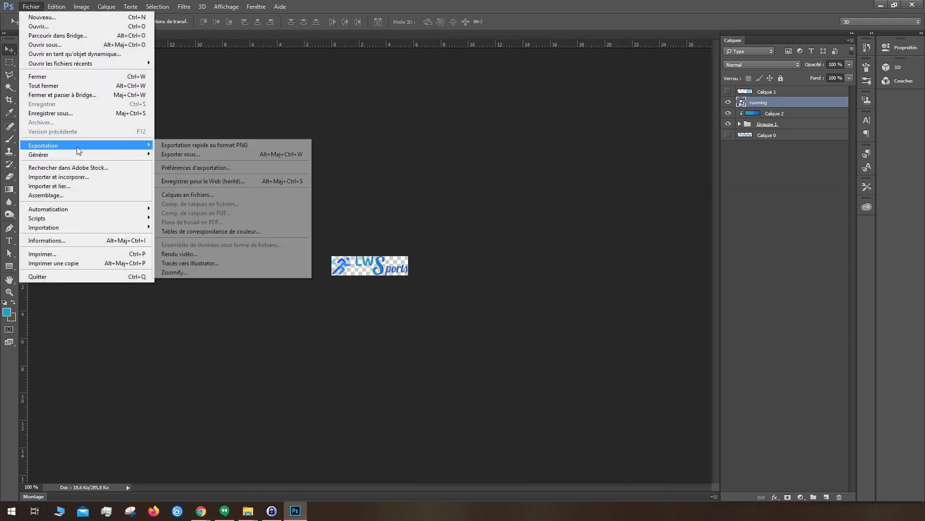
click(206, 145)
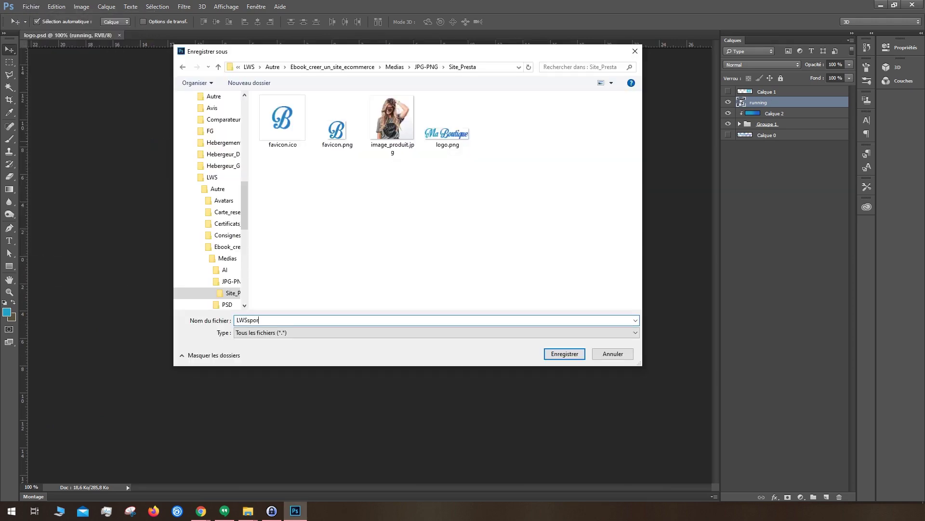
key(Return)
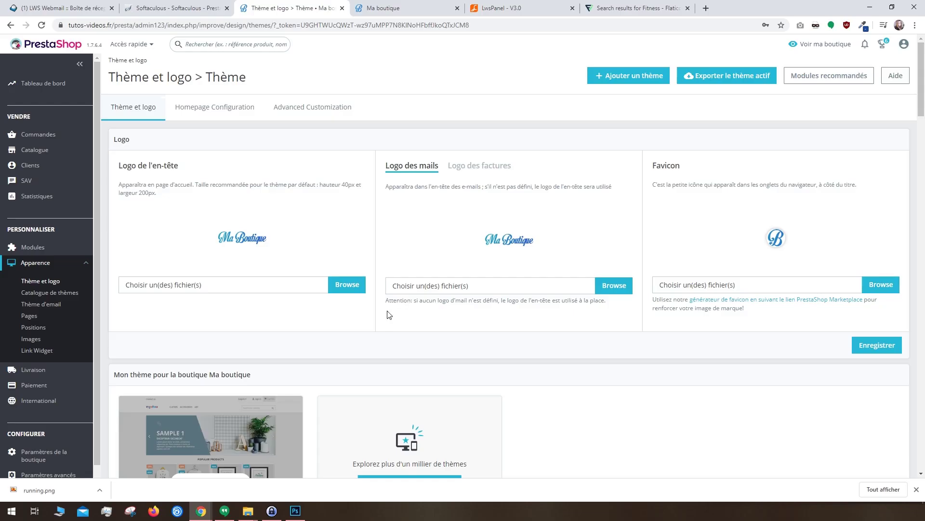
In PrestaShop, set LWSsports.png as the header logo, save the setting and reload the storefront.
click(356, 282)
double_click(390, 146)
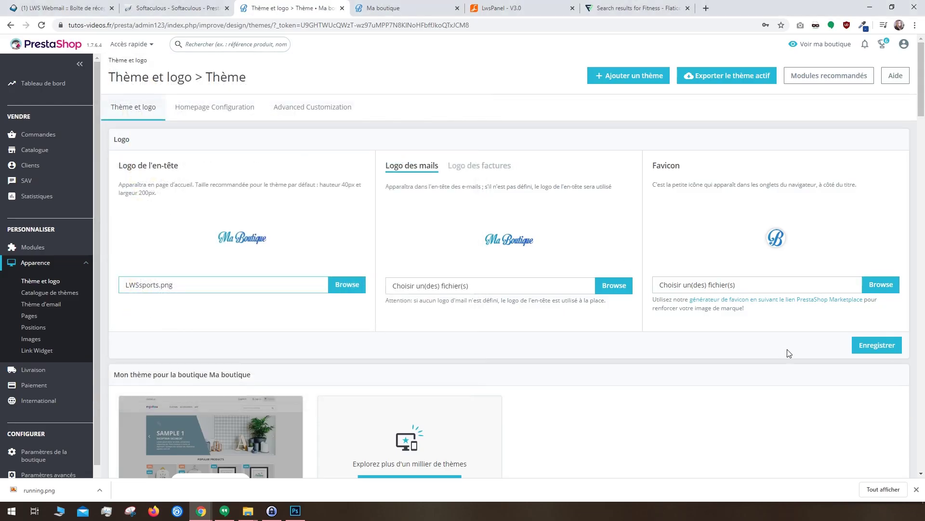
click(889, 346)
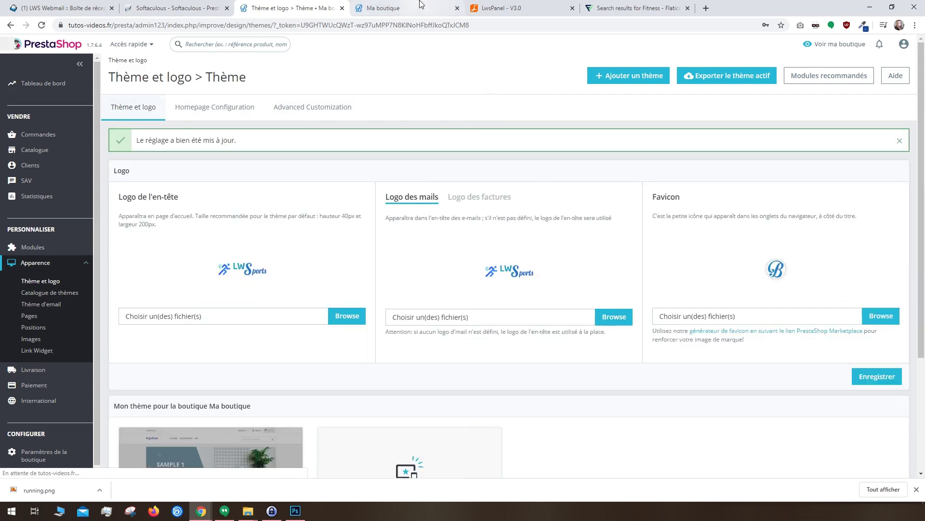
click(430, 14)
click(42, 27)
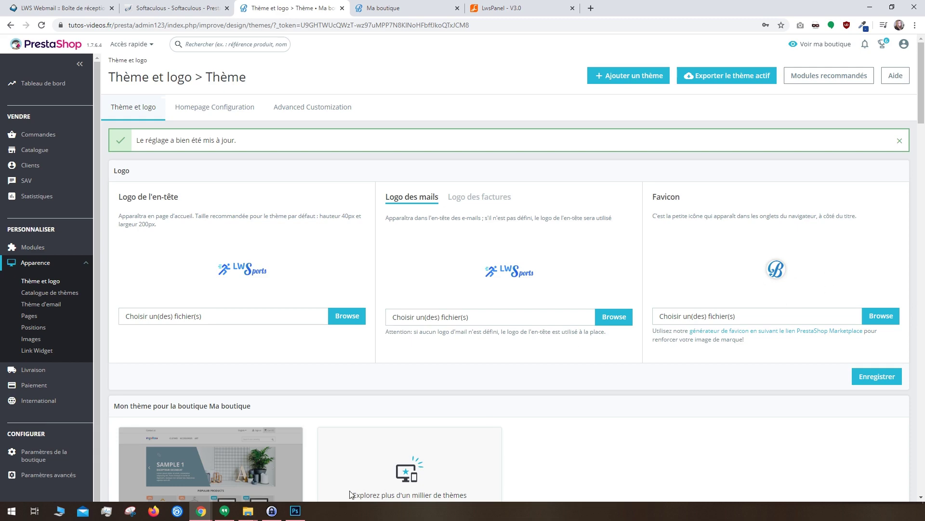
Create a new 32 × 32 pixel document in Photoshop.
click(295, 511)
click(31, 6)
click(32, 16)
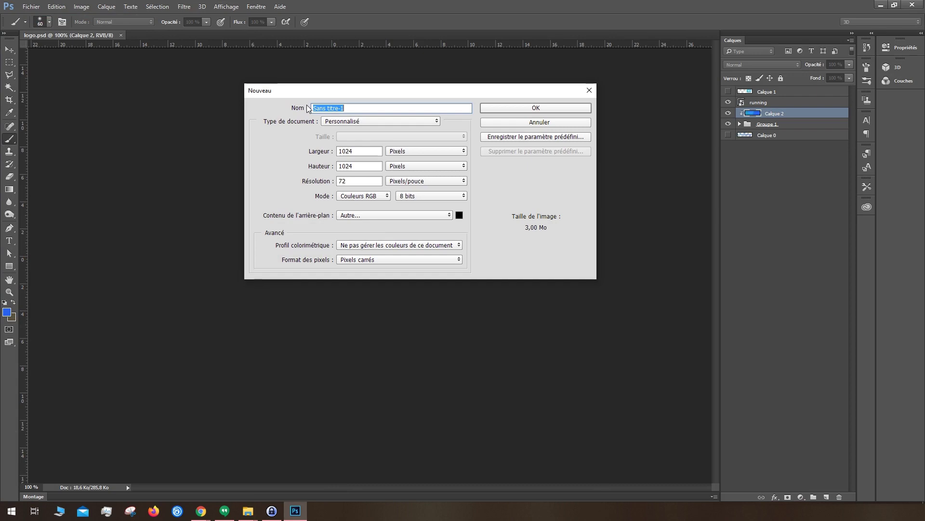
key(Tab)
text(32)
key(Tab)
text(32)
click(536, 108)
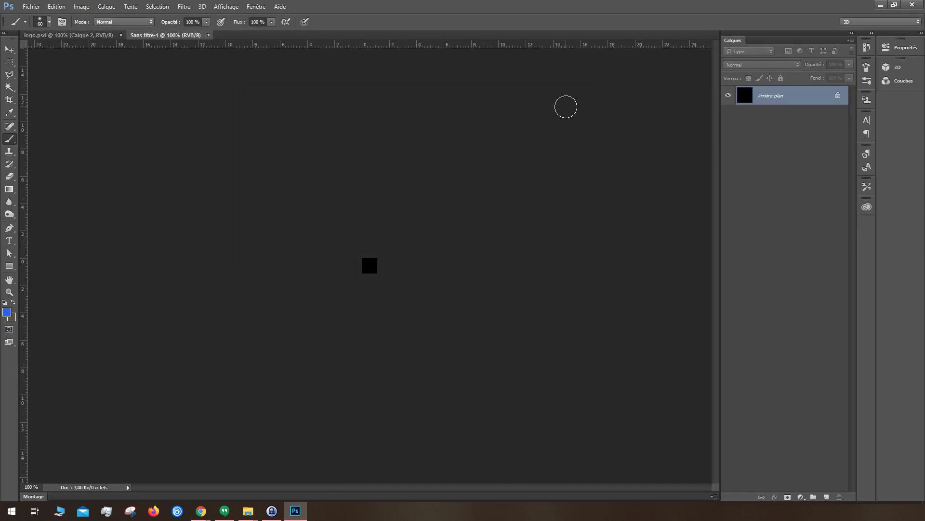
Place LWSsports.png in the 32-pixel document, positioned so the running figure fills the canvas, on a transparent background.
click(826, 497)
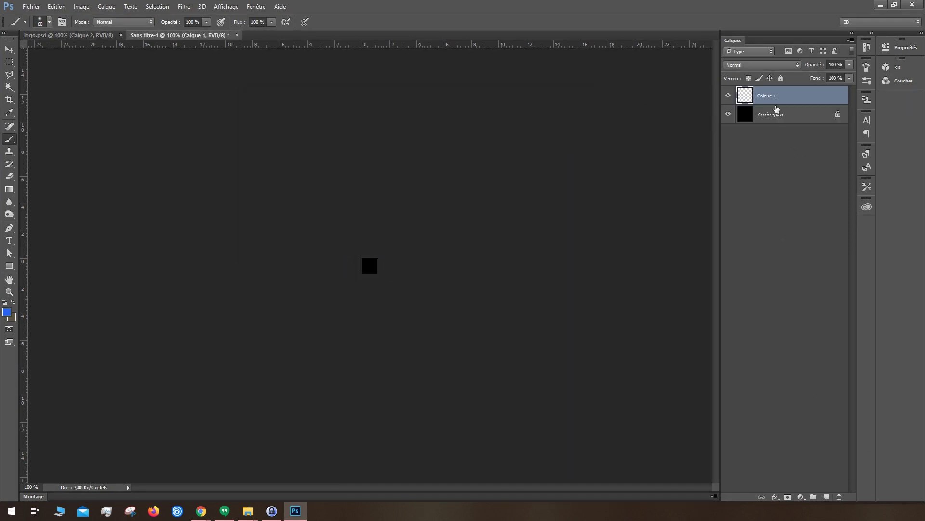
mouse_move(248, 511)
click(279, 480)
drag(739, 146, 259, 249)
scroll(413, 271, up, 5)
mouse_move(412, 255)
mouse_down()
mouse_move(512, 230)
mouse_move(506, 263)
mouse_move(610, 299)
mouse_up()
key(Return)
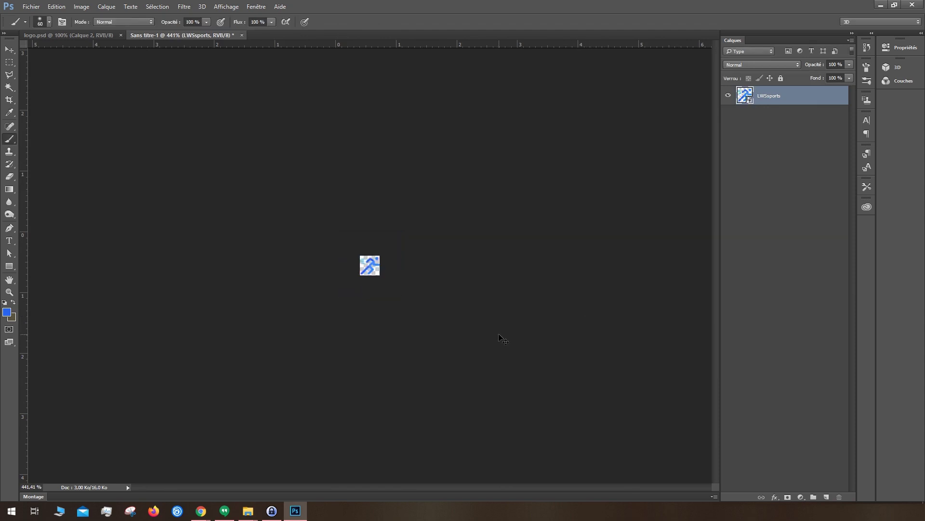
Quick-export the icon as a PNG named faviconlwssport into the Site_Presta folder.
click(31, 6)
mouse_move(72, 144)
click(246, 143)
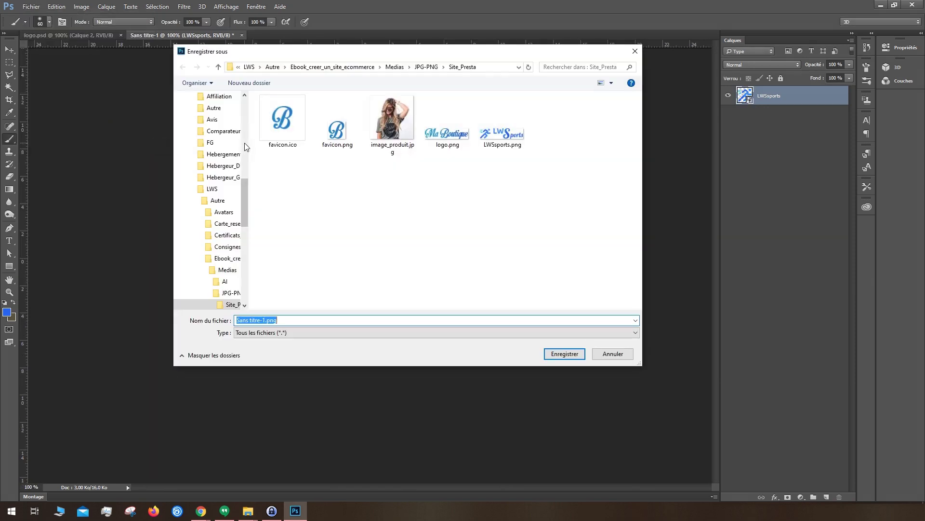
text(faviconlwsspo)
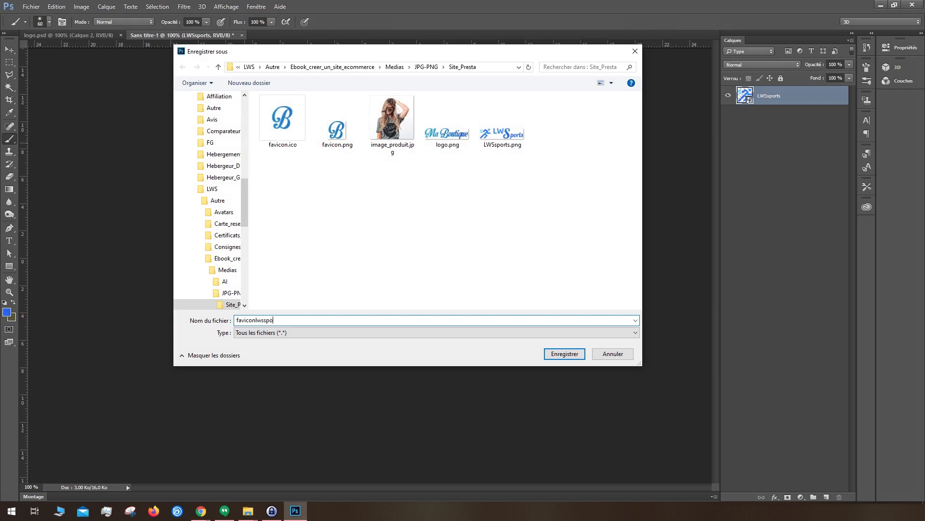
text(rts)
key(Return)
Switch to Chrome, search Google for "png to ico" and open the image.online-convert.com ICO converter.
mouse_move(201, 511)
click(236, 482)
click(590, 8)
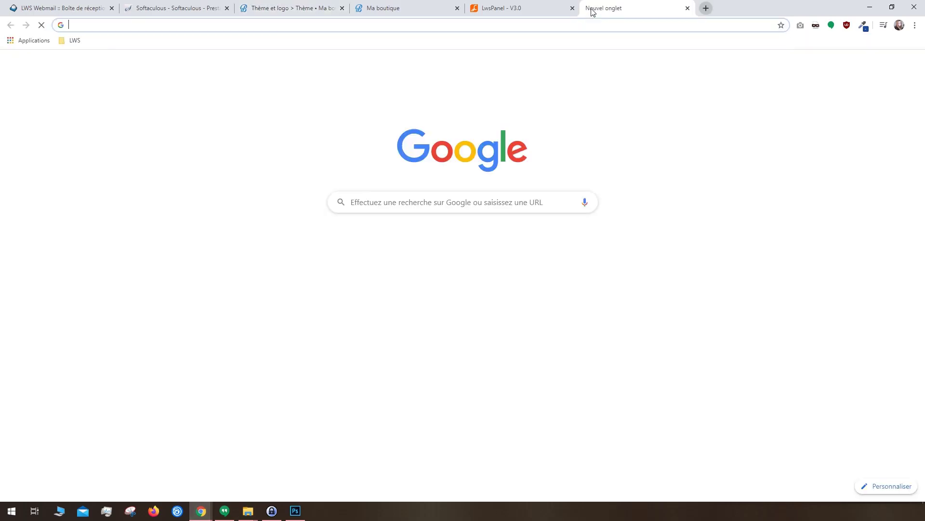
text(png to ico)
key(Return)
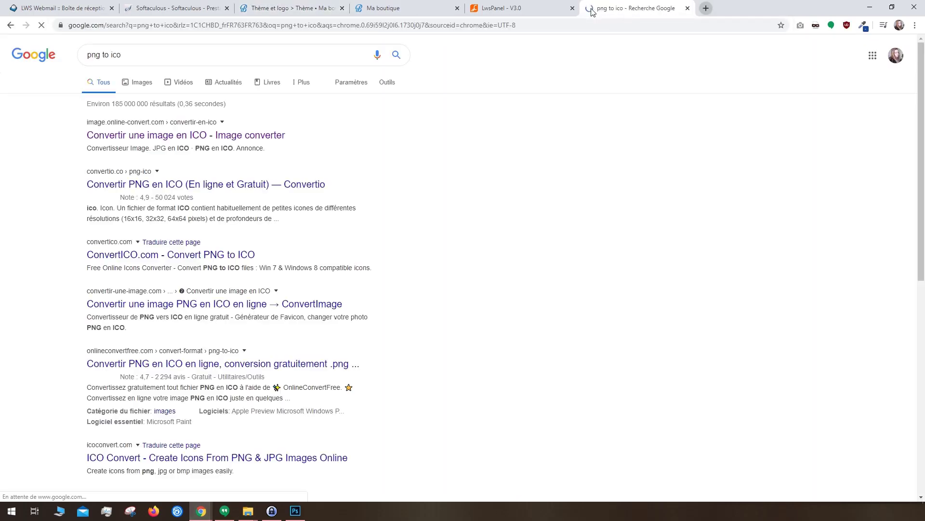
click(159, 135)
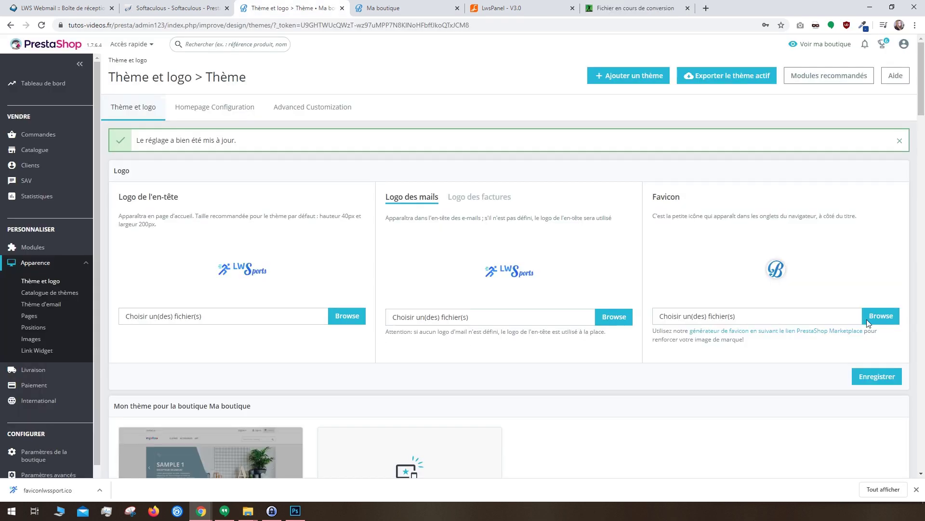
In PrestaShop, set faviconlwssport.ico as the store's favicon, save the setting and reload the storefront.
click(880, 316)
click(273, 138)
double_click(273, 138)
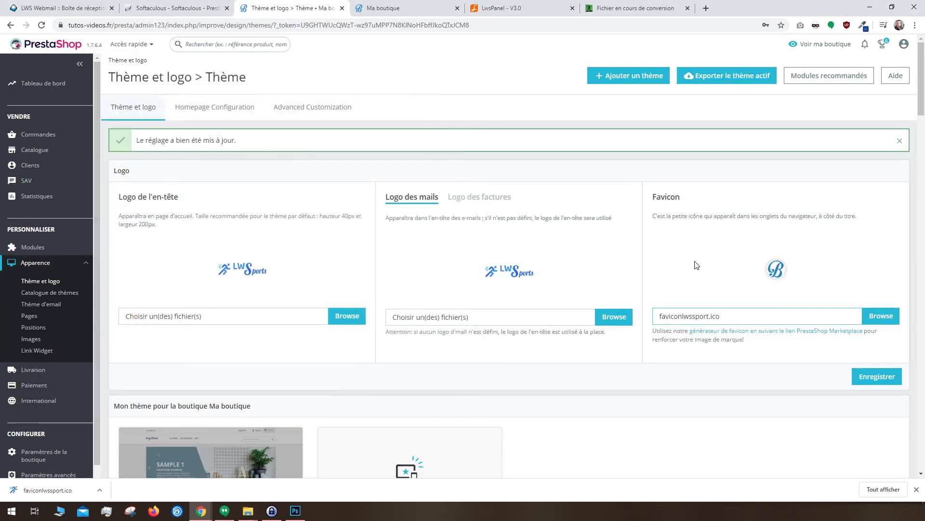
click(874, 376)
click(406, 6)
key(F5)
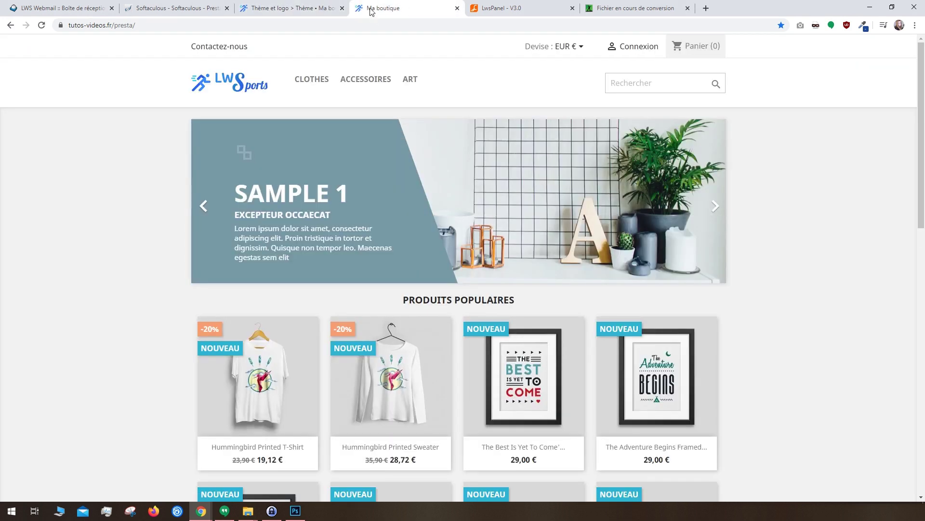
Open the theme's page layout settings and view the layout options offered for the Index page.
key(ctrl+Page_Up)
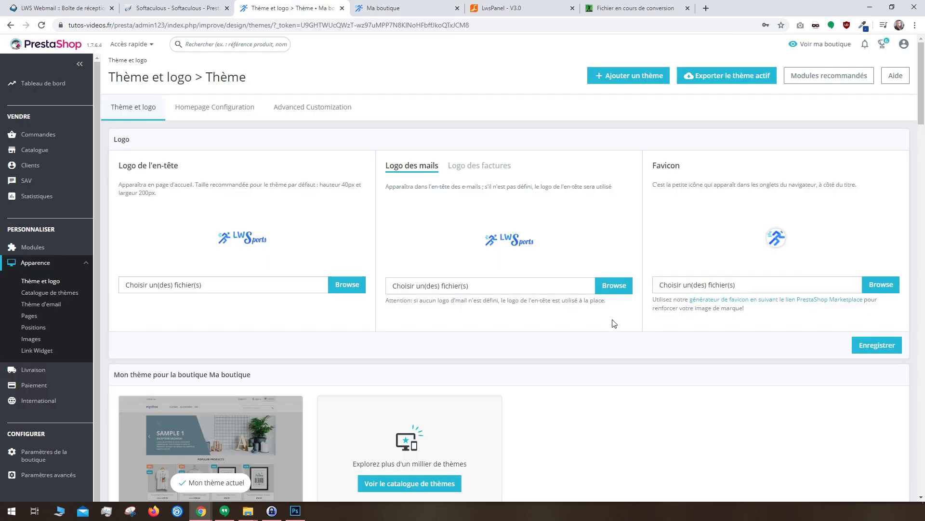
scroll(614, 323, down, 6)
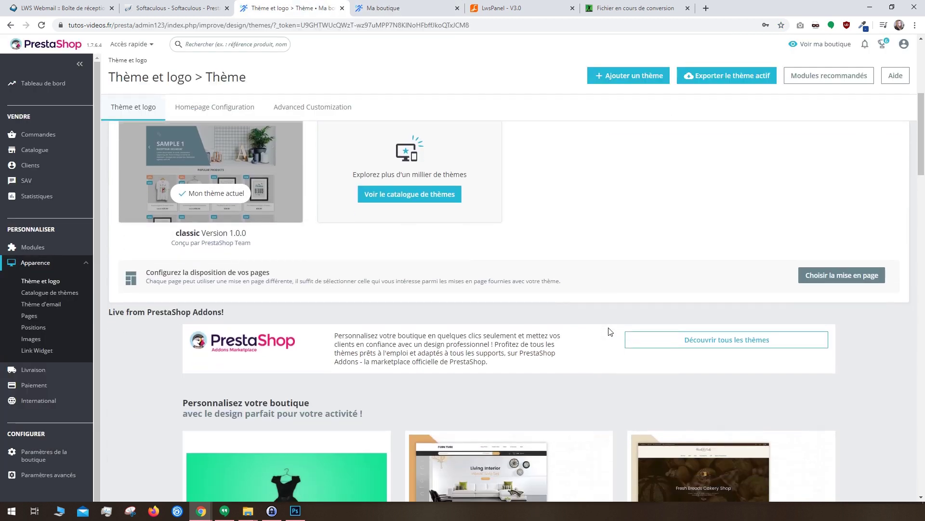
click(854, 276)
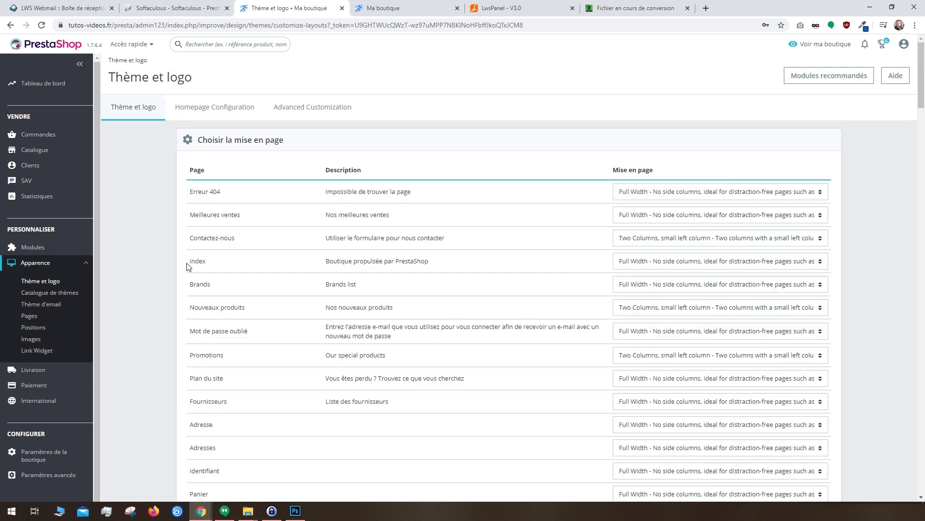
drag(187, 264, 213, 262)
click(673, 262)
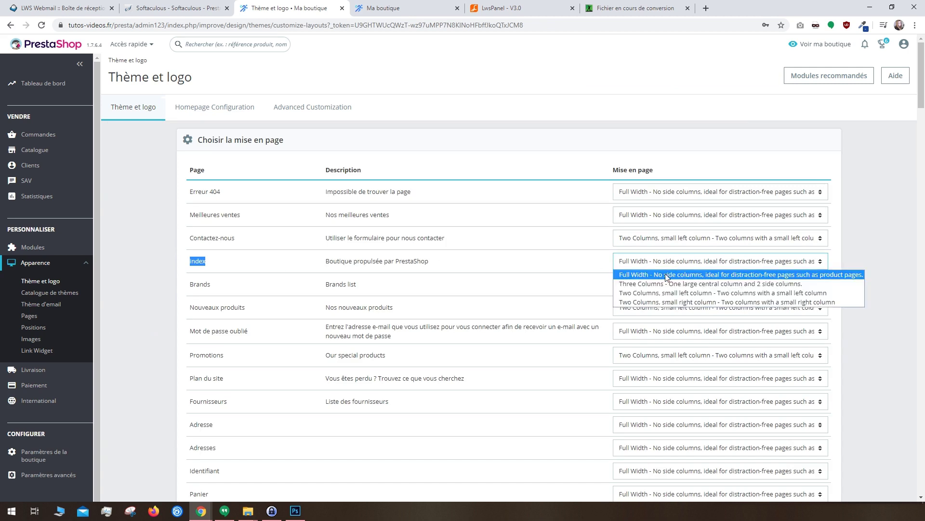
click(601, 265)
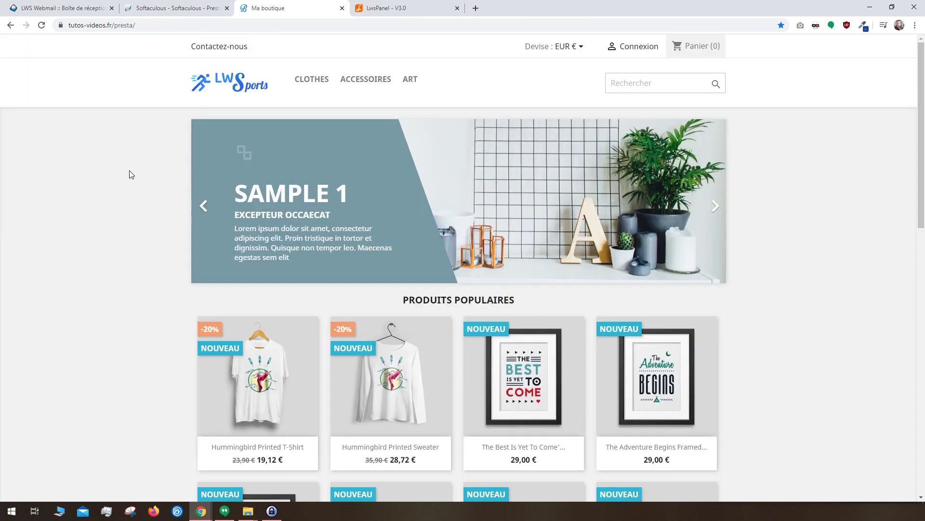
Review the storefront home page and examine the Menu, Diaporama and Produits en page d'accueil sections in Homepage Configuration.
scroll(129, 171, down, 4)
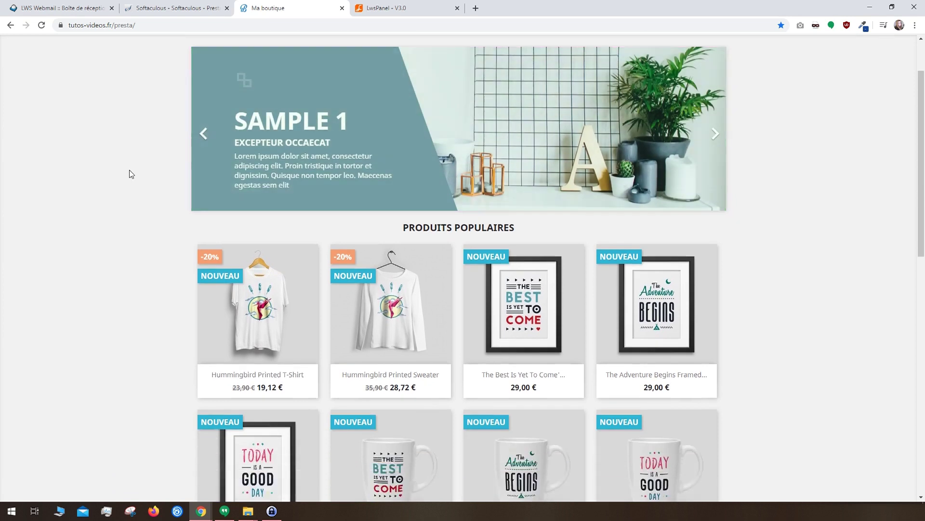
scroll(130, 170, down, 3)
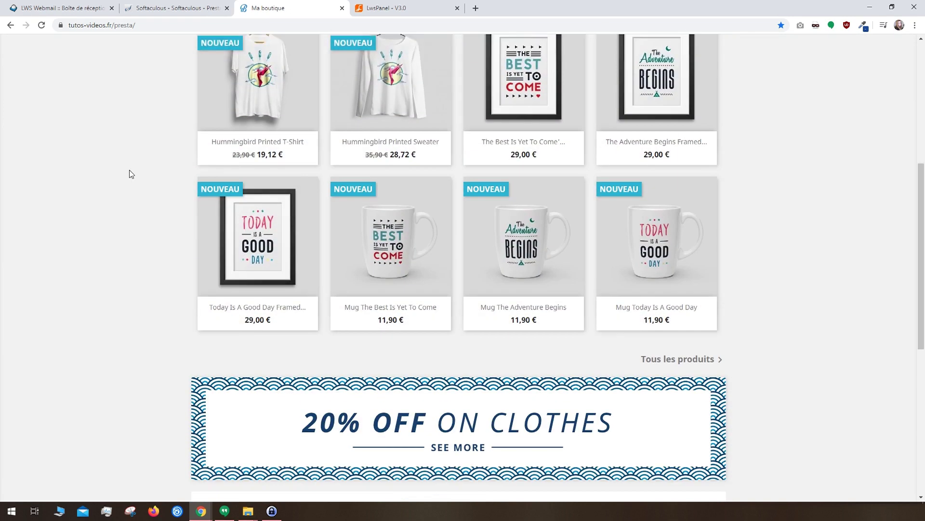
scroll(129, 170, up, 7)
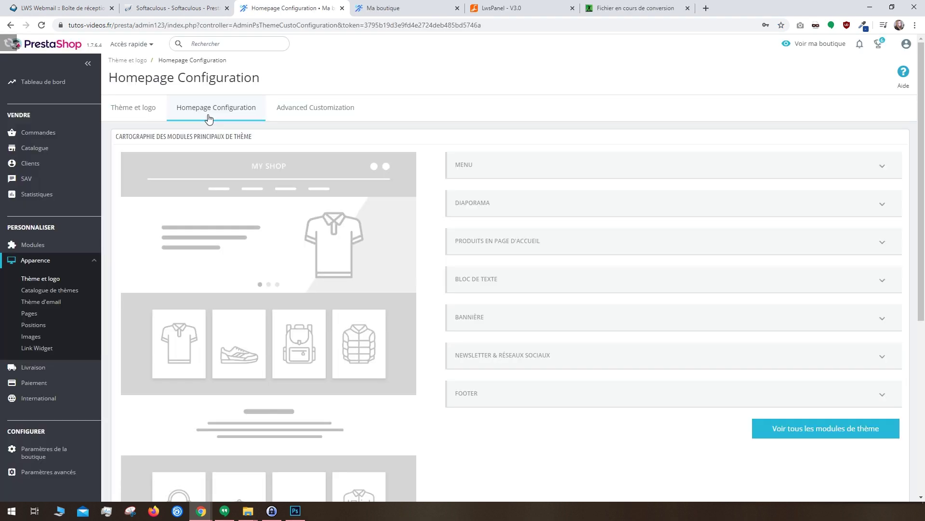
scroll(252, 321, down, 5)
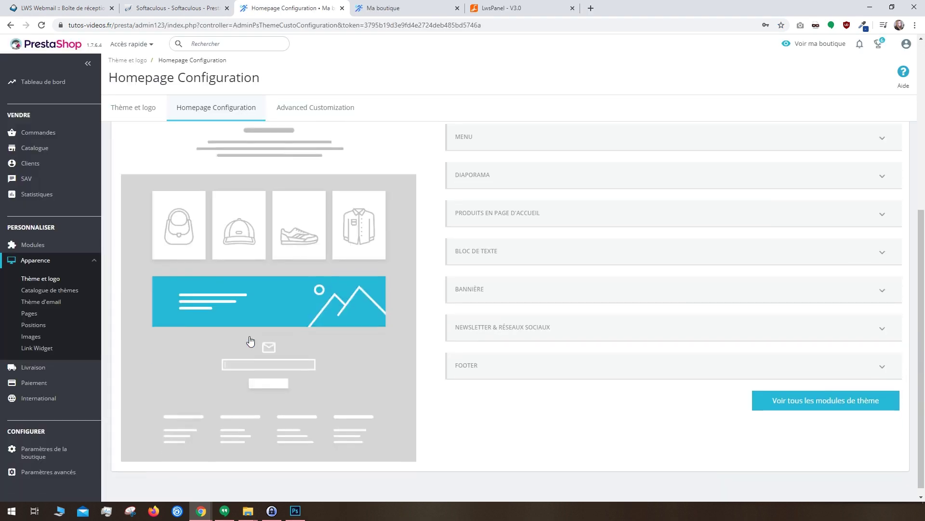
scroll(338, 265, up, 5)
click(458, 174)
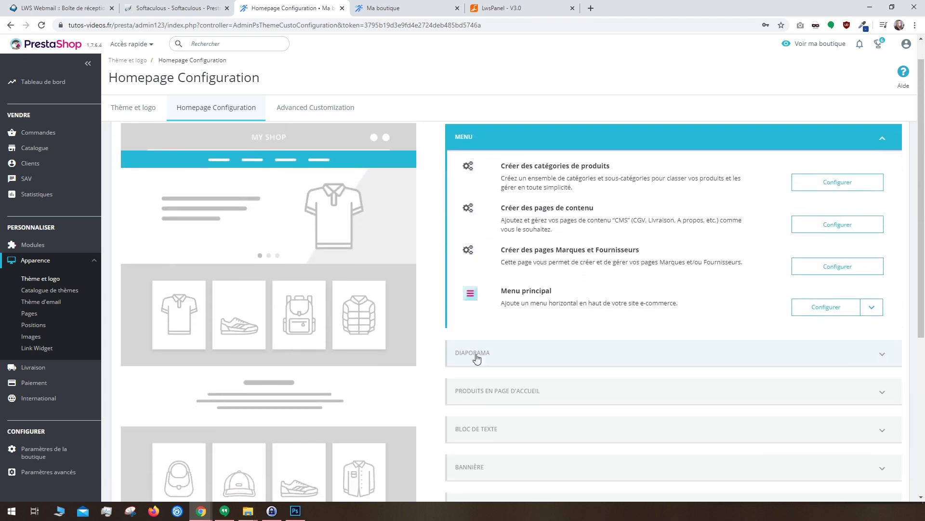
click(479, 355)
click(501, 265)
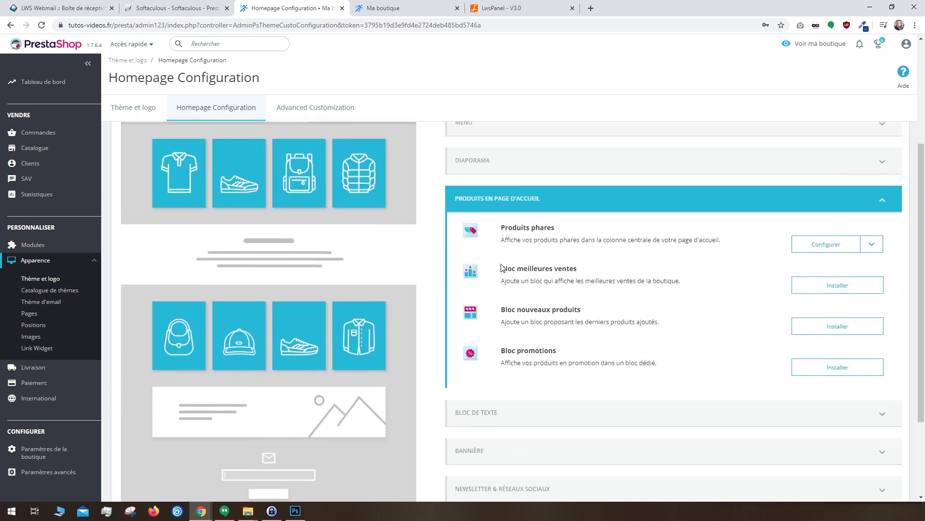
click(491, 211)
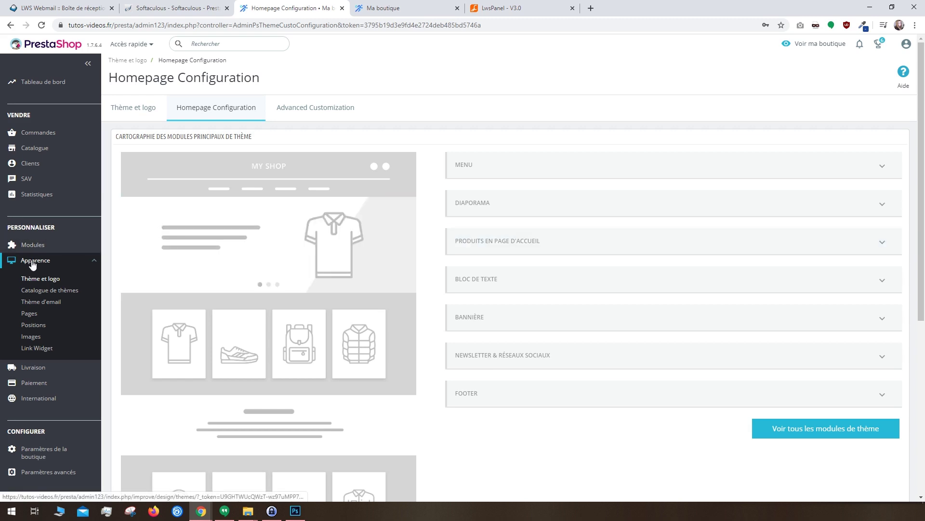
Open the Images settings and inspect the Hummingbird Printed Sweater thumbnail on the storefront to check its displayed size.
click(31, 337)
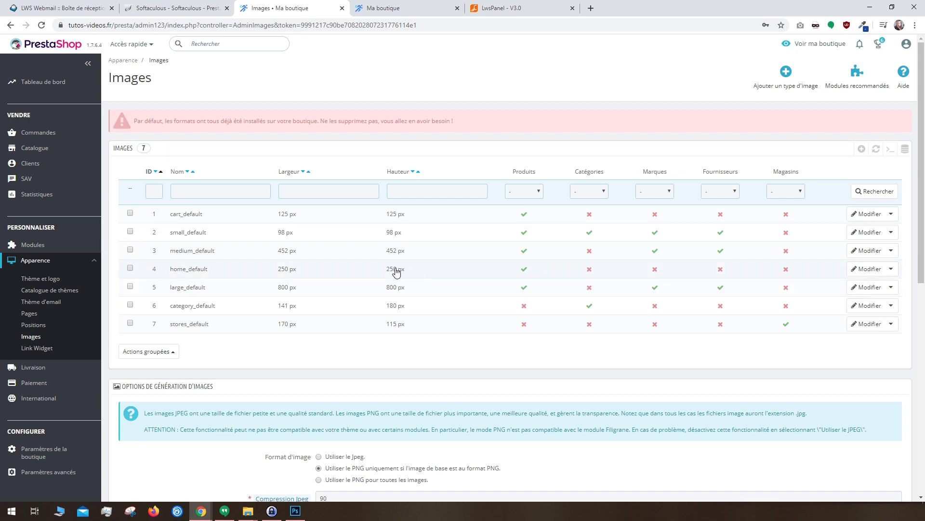
click(385, 8)
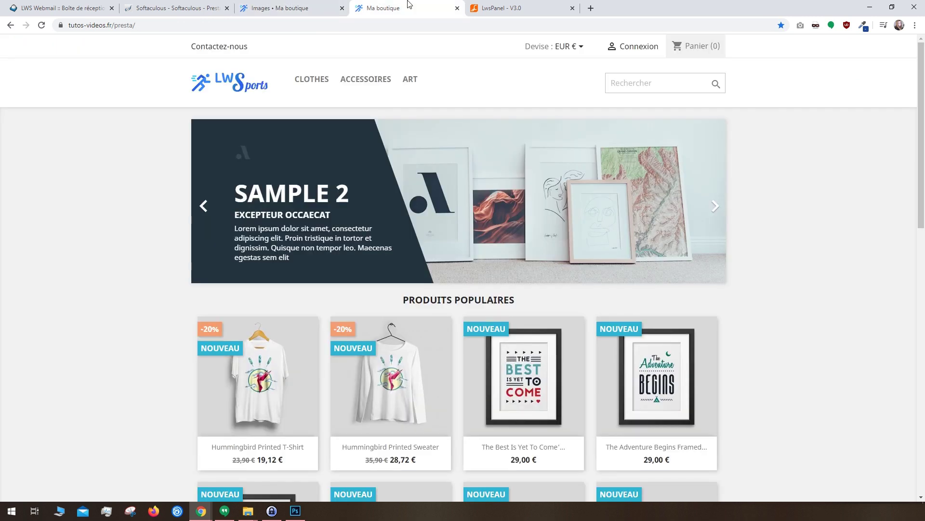
scroll(414, 219, down, 3)
right_click(403, 225)
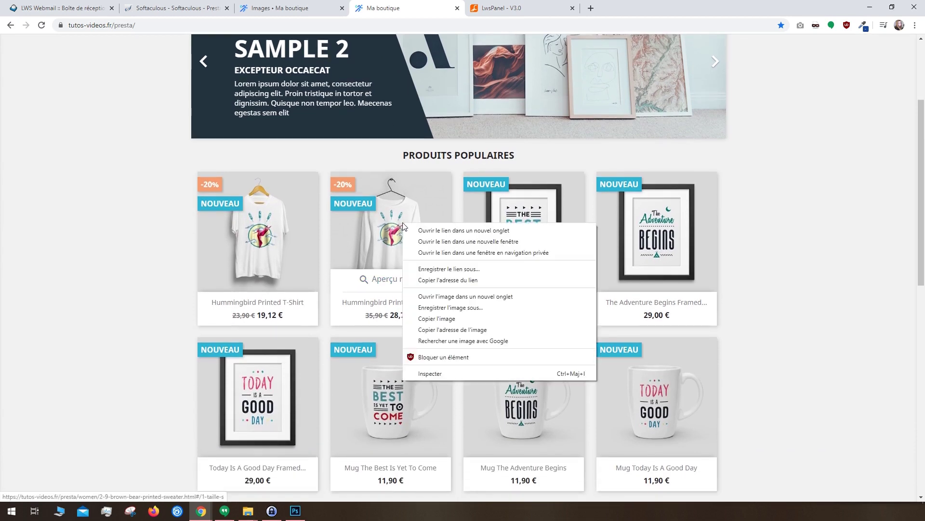
click(434, 374)
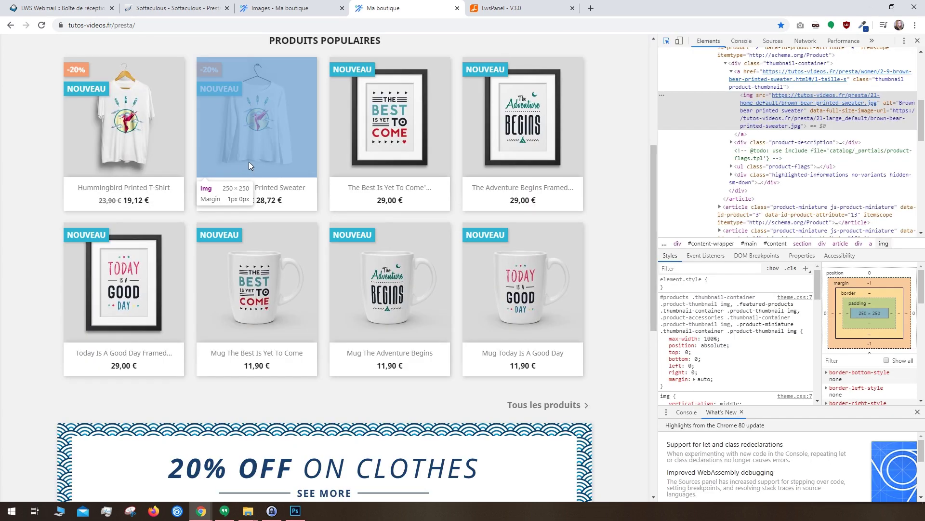
click(917, 42)
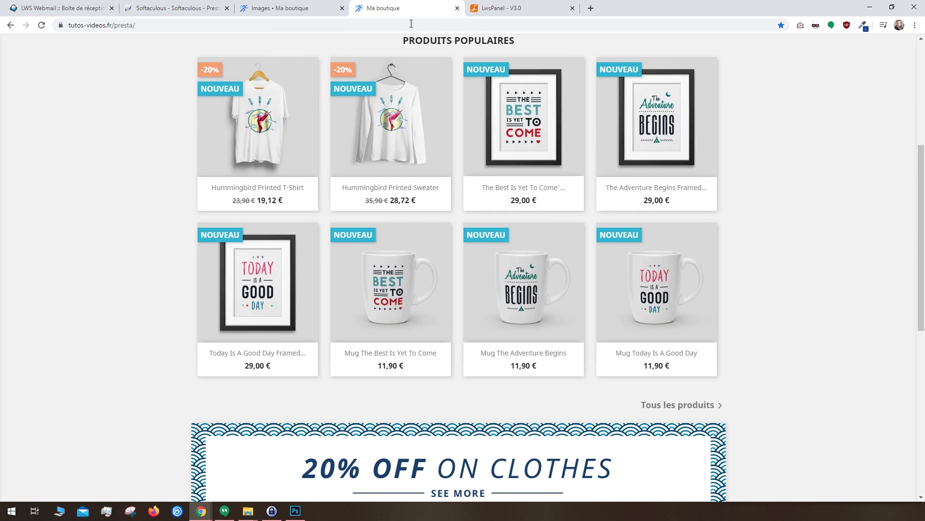
Examine the image generation options and the image choices for thumbnail regeneration in the Images settings.
click(311, 6)
scroll(327, 131, down, 3)
scroll(327, 135, down, 1)
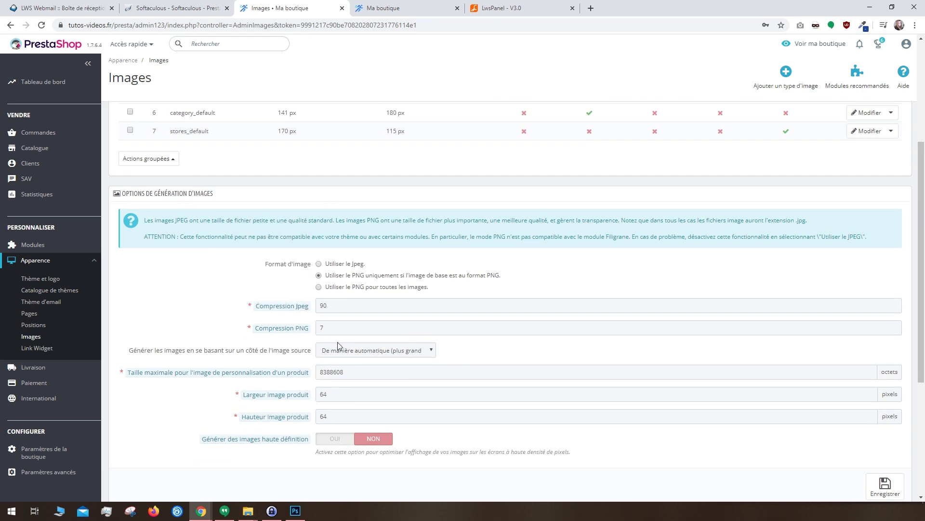
scroll(336, 345, down, 1)
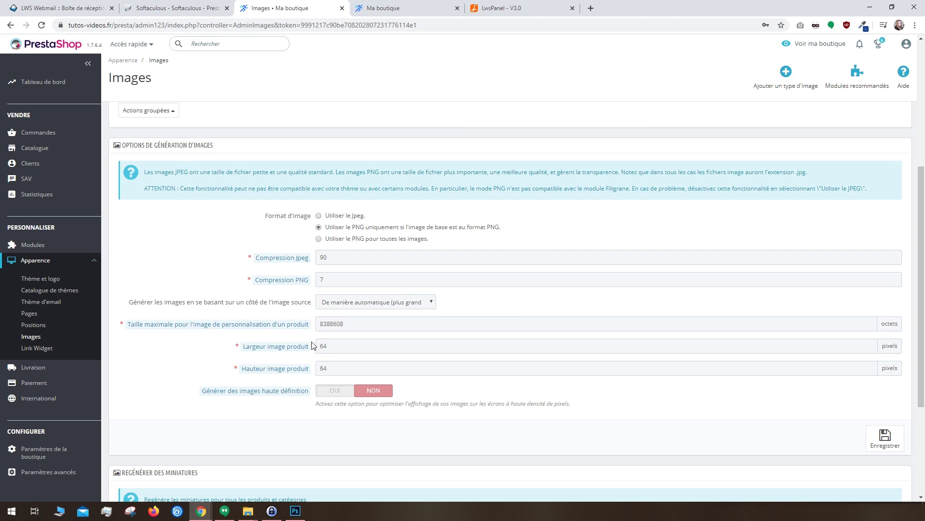
scroll(312, 345, down, 4)
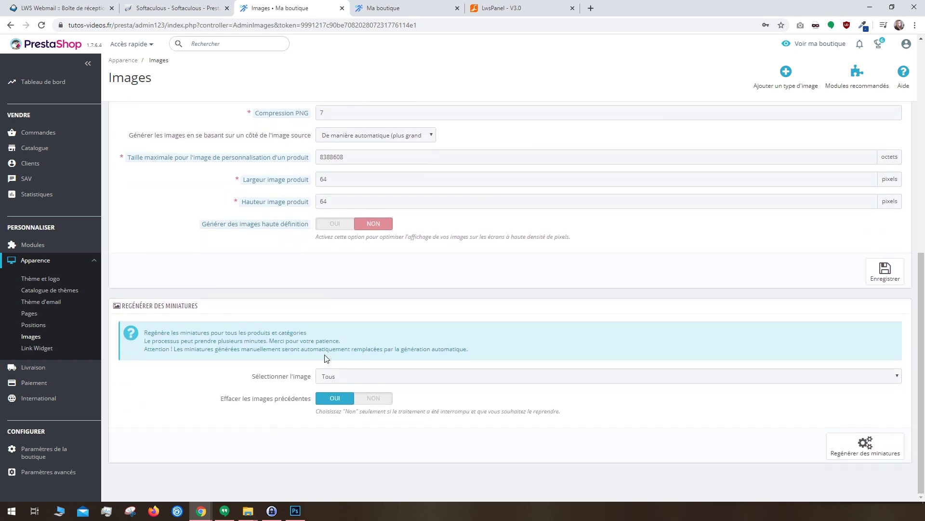
click(337, 376)
click(337, 388)
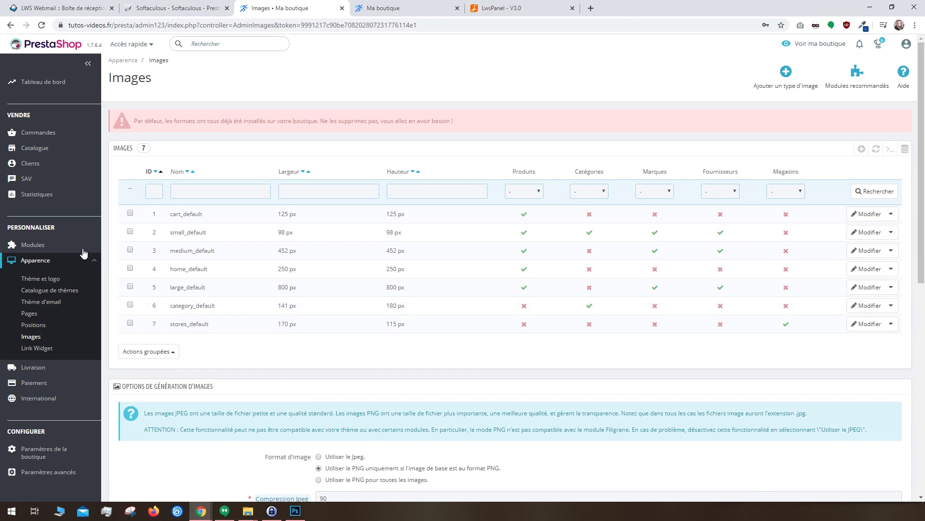
Search the Module Manager for "carrou", open the Carrousel module's configuration and review its parameters and slide list.
mouse_move(34, 246)
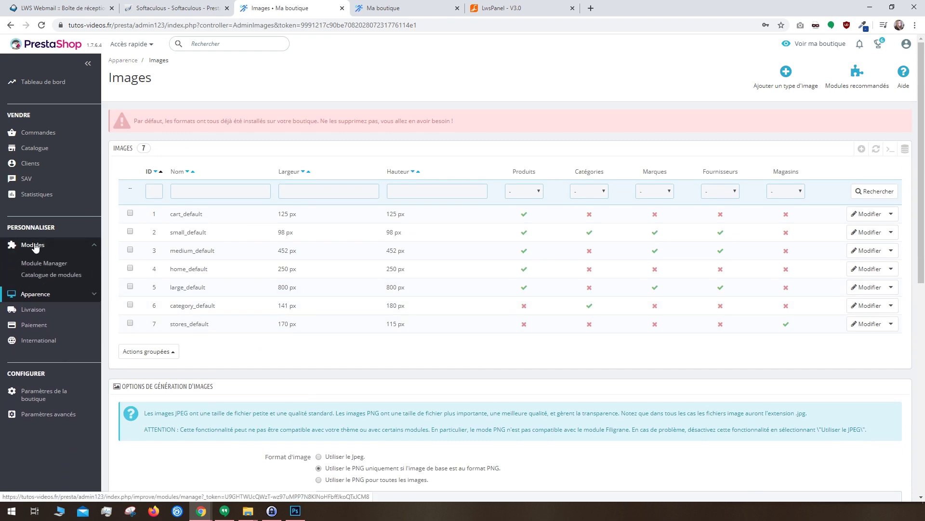
click(36, 265)
click(234, 135)
text(carrou)
key(Return)
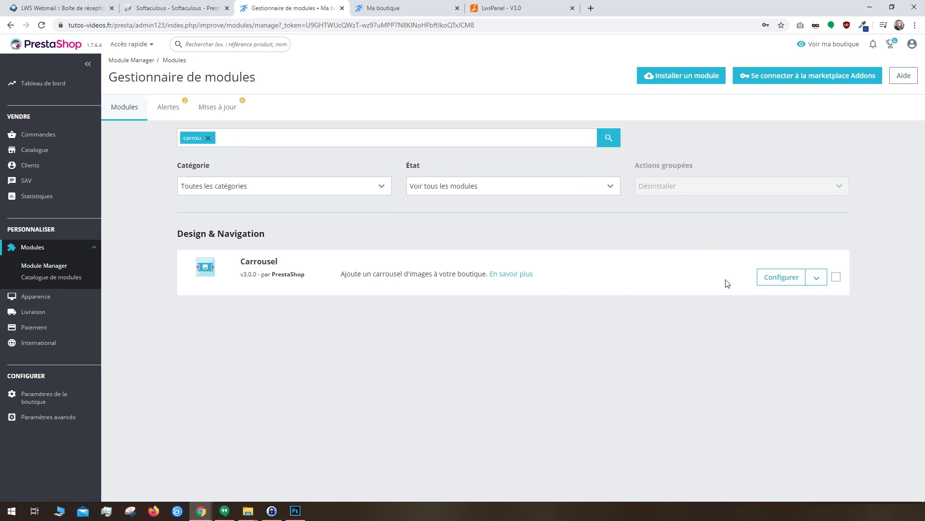
click(766, 277)
scroll(478, 224, down, 3)
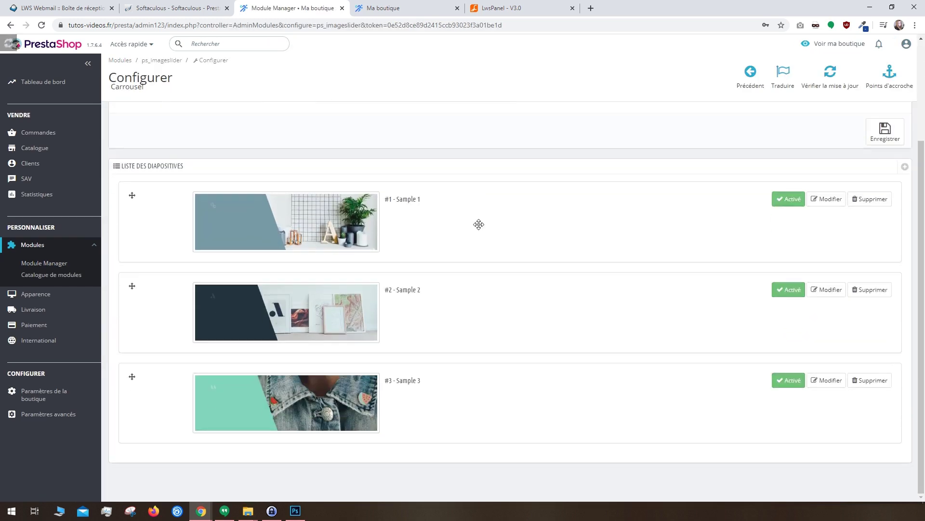
scroll(478, 224, up, 3)
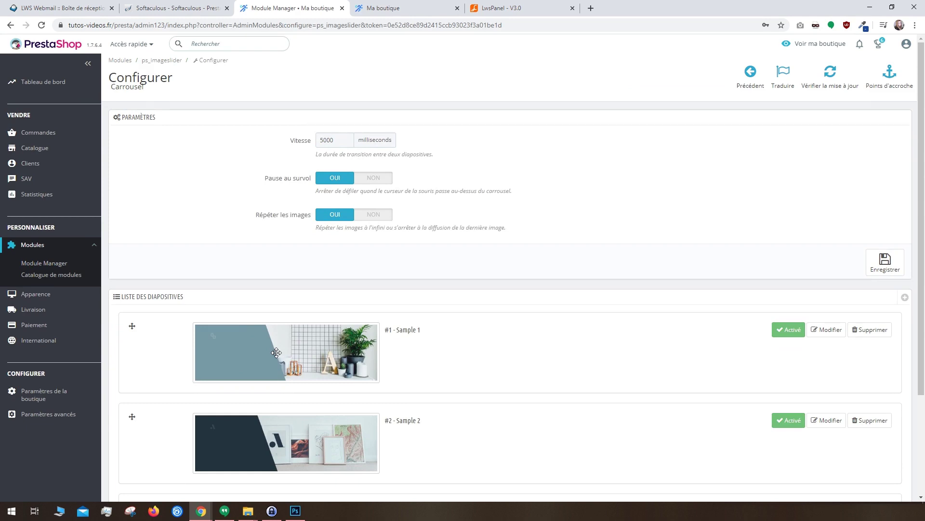
Save the Sample 1 slide image from the storefront and open sample-1.jpg in Photoshop.
click(375, 8)
right_click(487, 215)
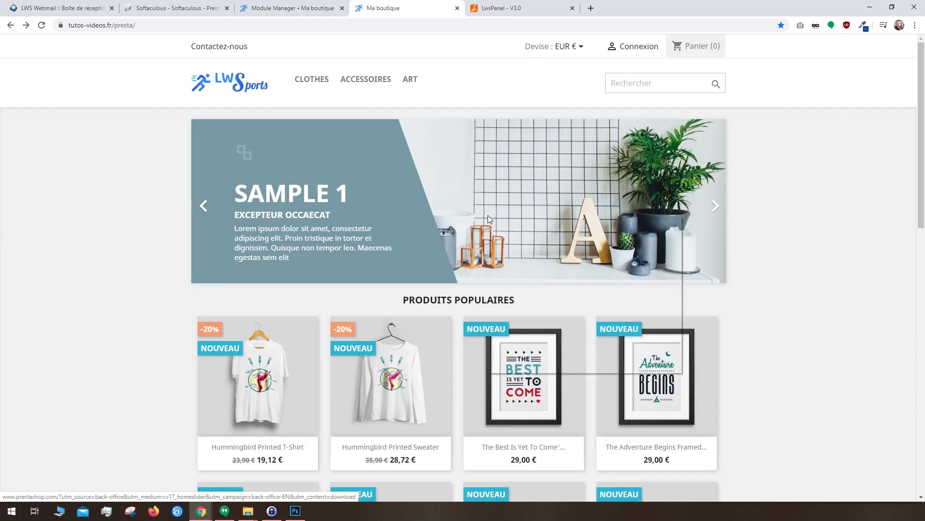
click(519, 300)
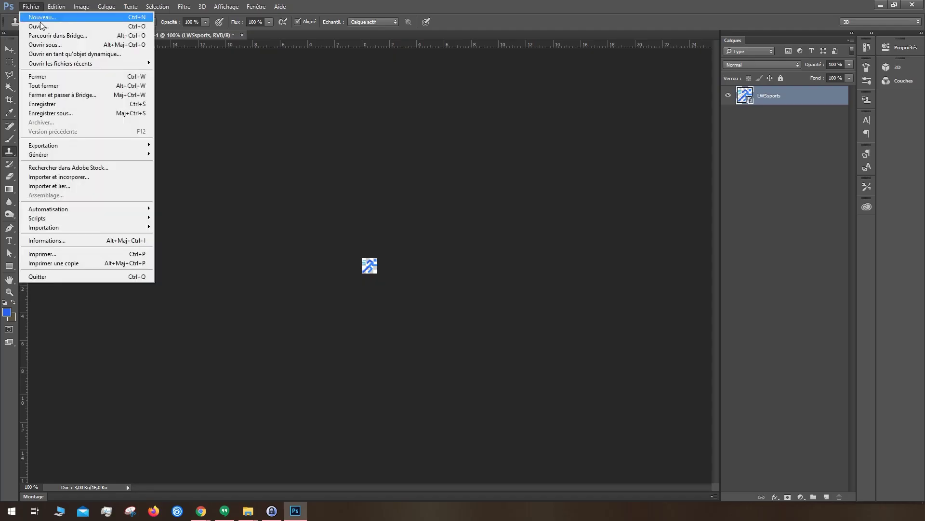
click(52, 32)
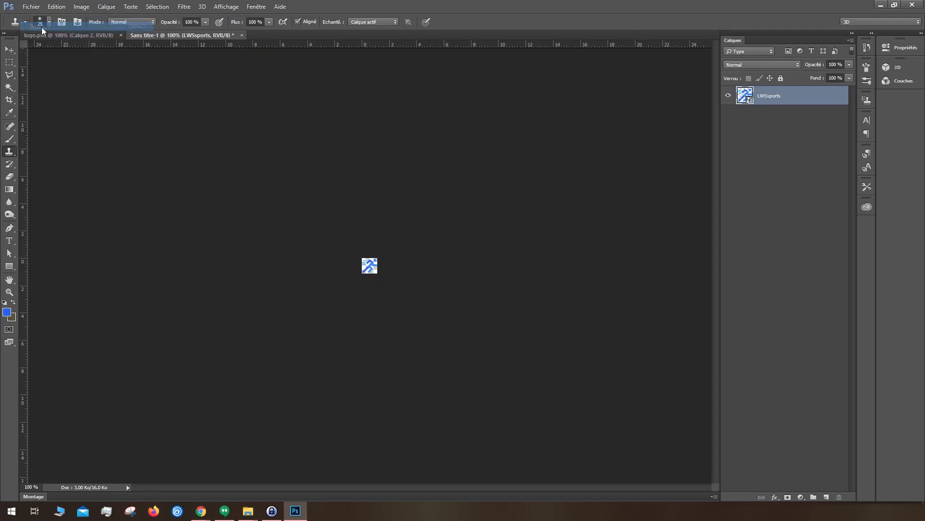
double_click(286, 150)
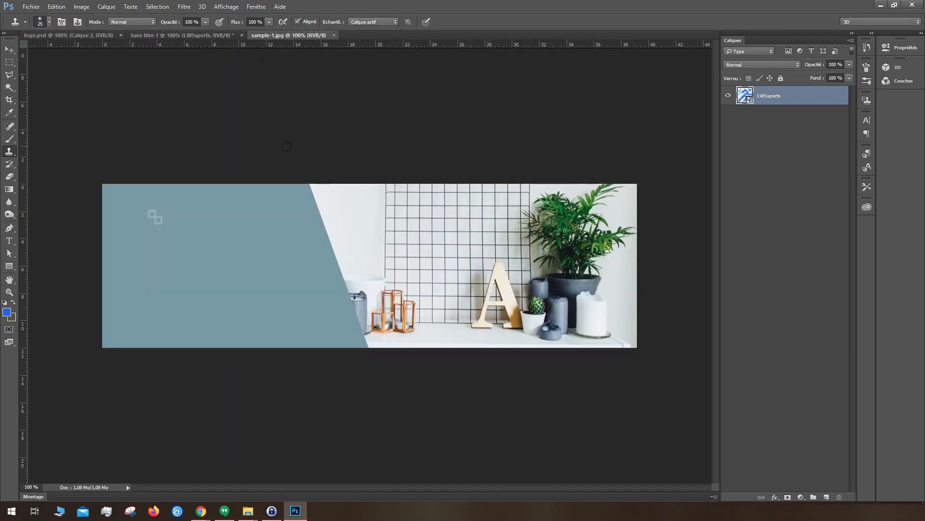
Switch to Chrome, search Pexels for "sport" and save the photo of the man running on a road.
mouse_move(201, 510)
click(247, 482)
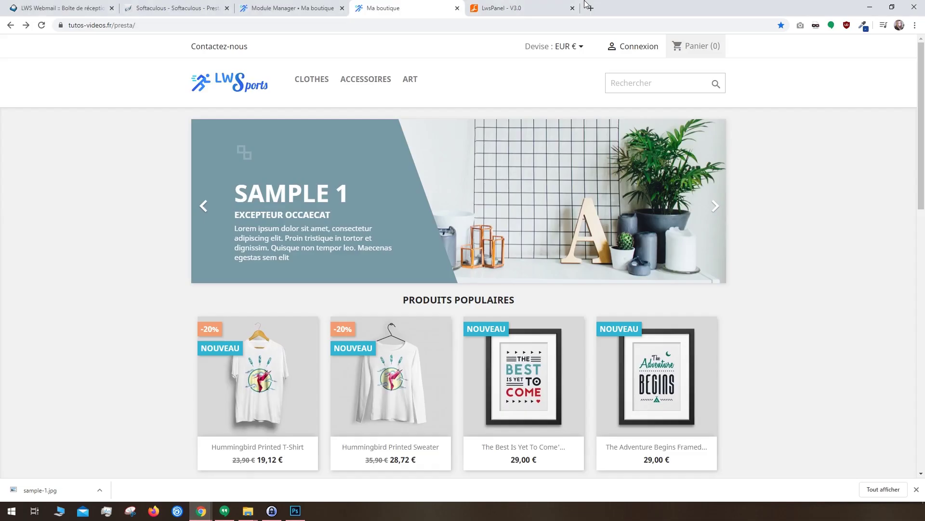
click(589, 8)
text(pexels)
key(Return)
text(sport)
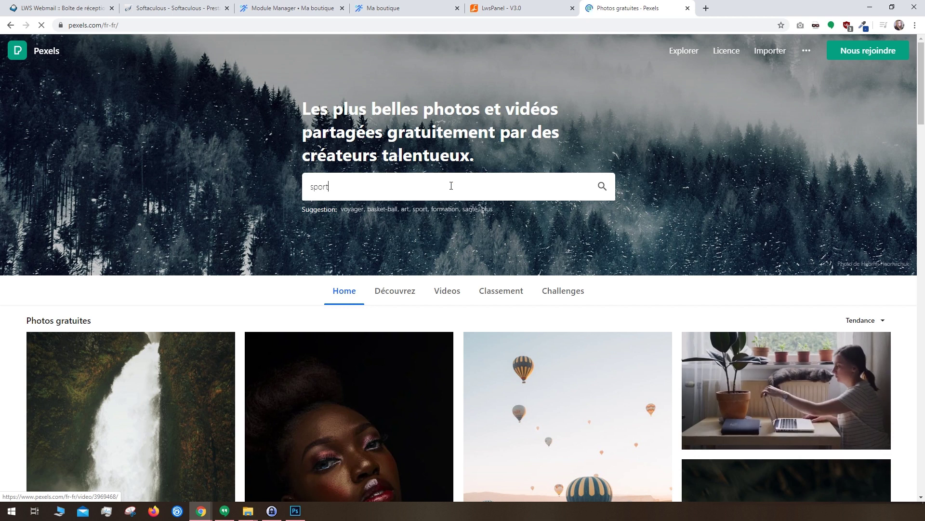
key(Return)
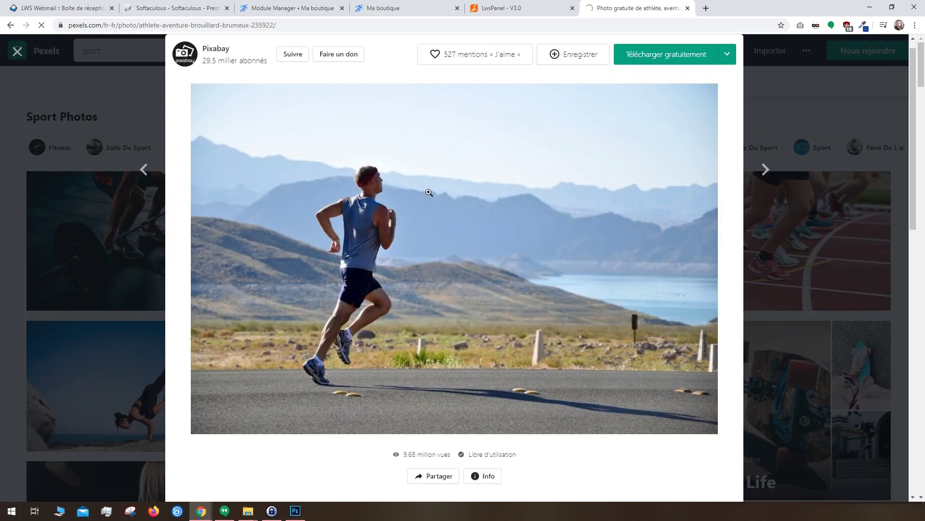
right_click(429, 194)
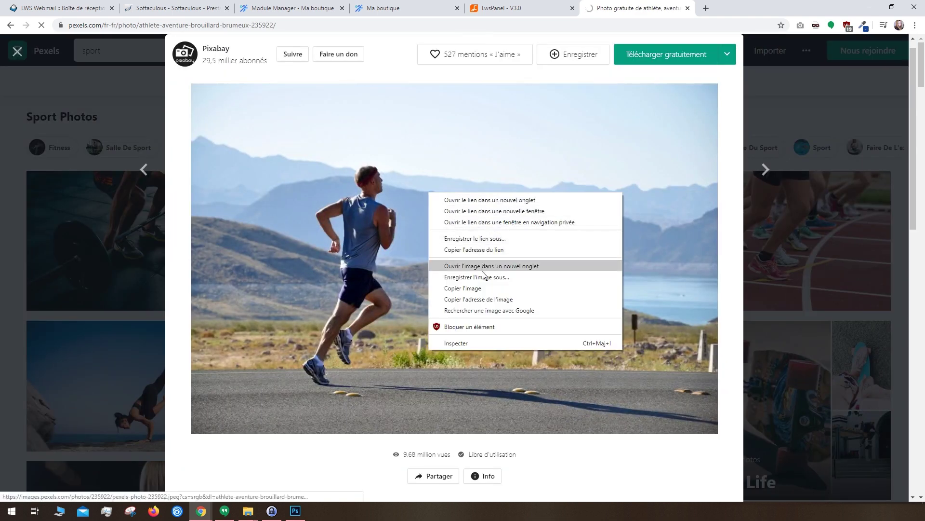
Switch to Photoshop, place the runner photo in sample-1.jpg and enlarge it to fill the banner's right part.
click(295, 510)
mouse_move(248, 510)
click(180, 470)
drag(145, 279, 148, 282)
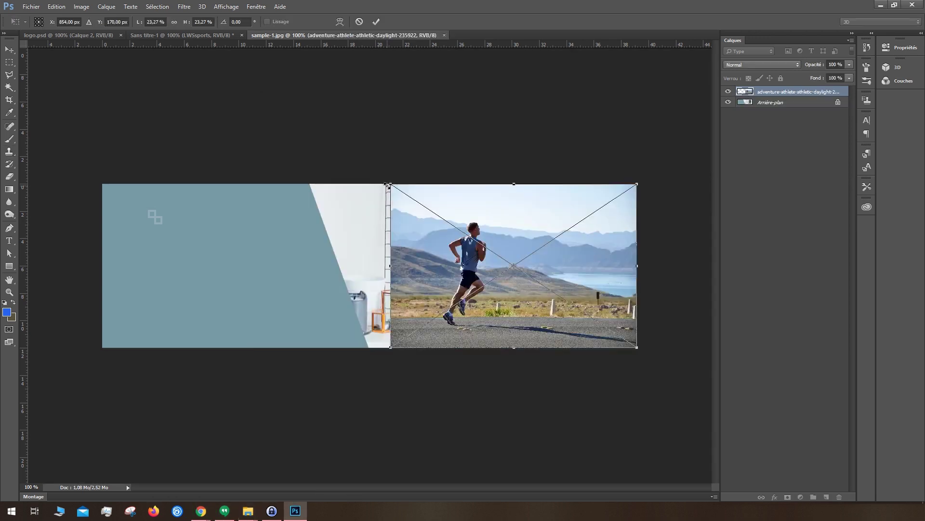
drag(393, 182, 256, 93)
key(Return)
Create a layer group, put the runner photo layer in it and add a layer mask to the group.
click(813, 496)
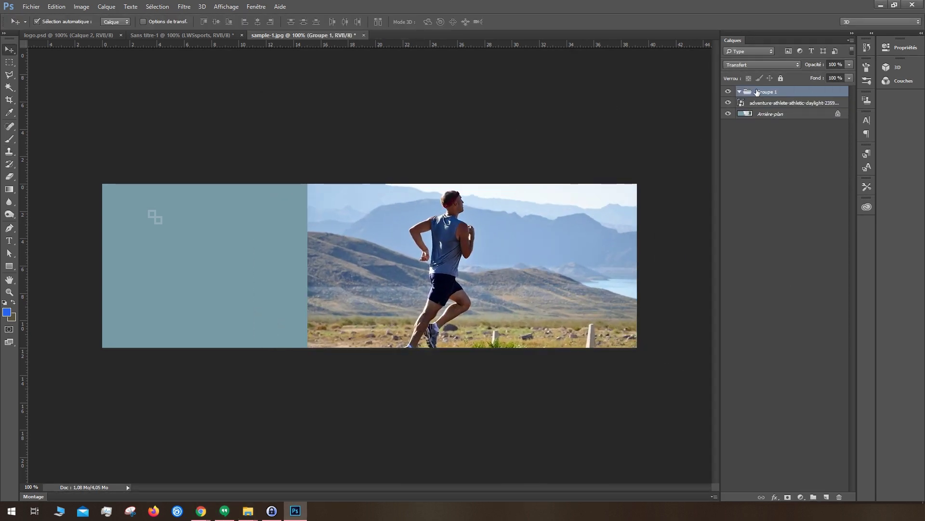
drag(772, 104, 772, 96)
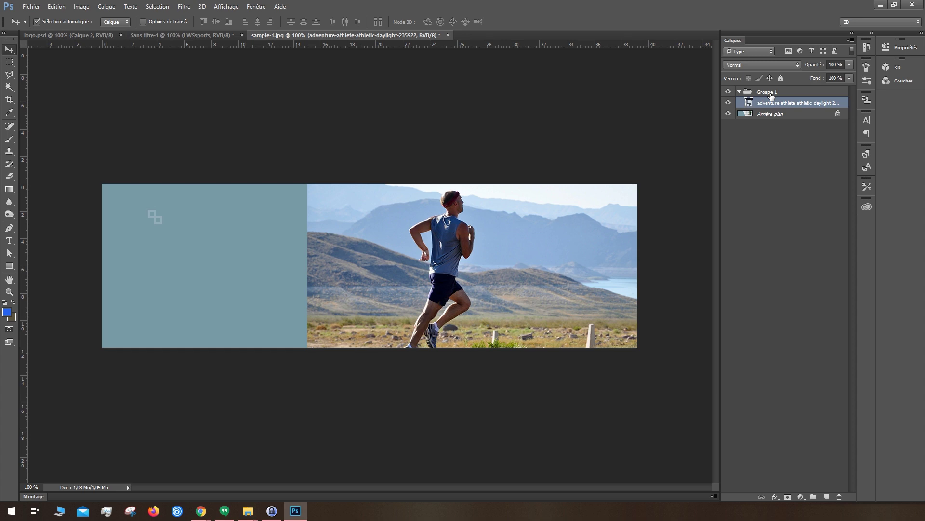
click(772, 97)
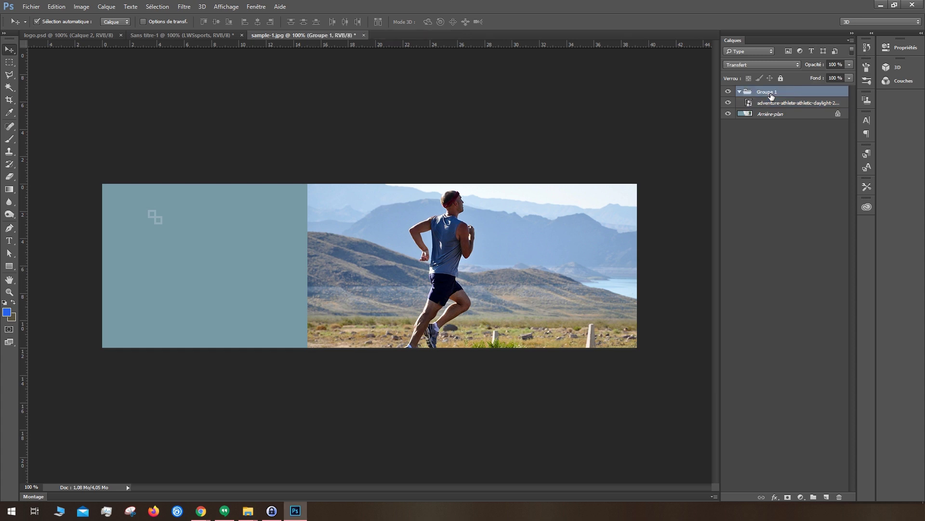
click(787, 497)
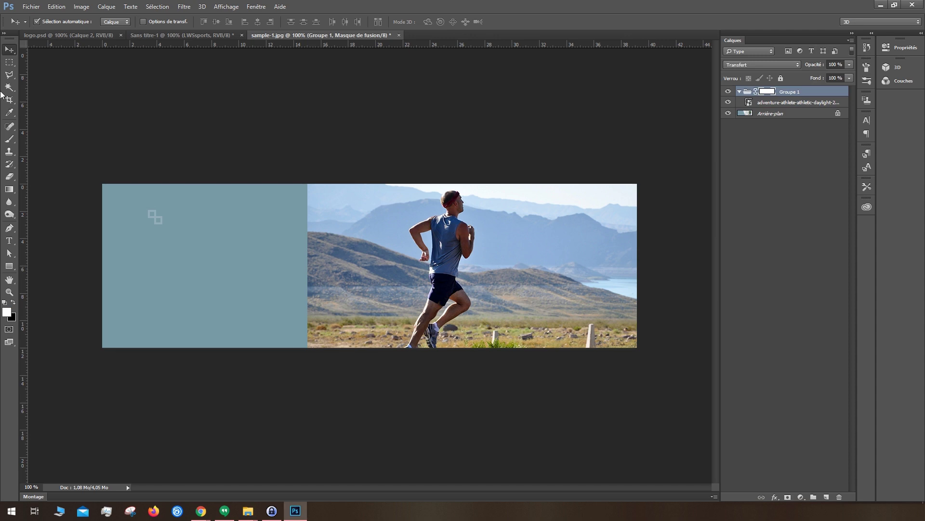
Select the blue-grey area along its slanted edge with the Polygonal Lasso, mask it out of the group, deselect and compare the group hidden and shown.
click(10, 74)
scroll(328, 245, up, 1)
click(727, 91)
click(288, 163)
click(380, 420)
click(50, 391)
double_click(39, 142)
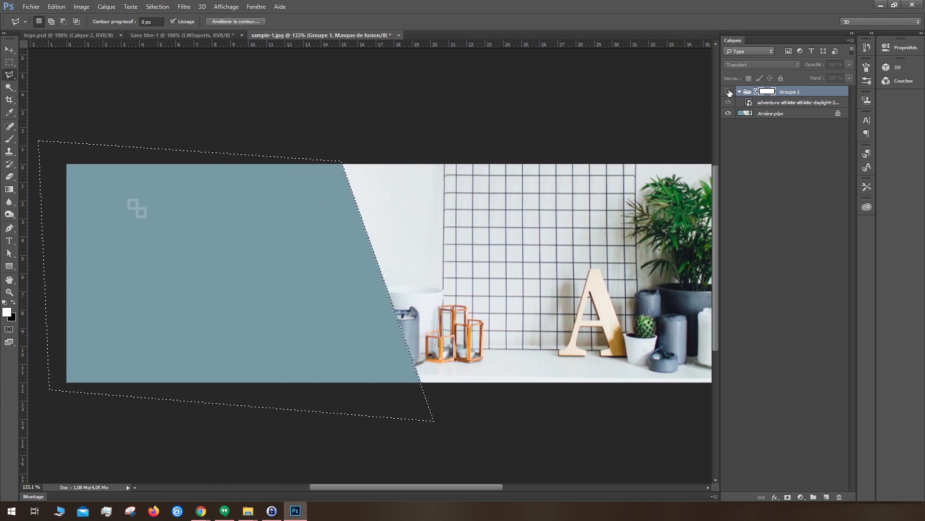
click(729, 91)
click(165, 7)
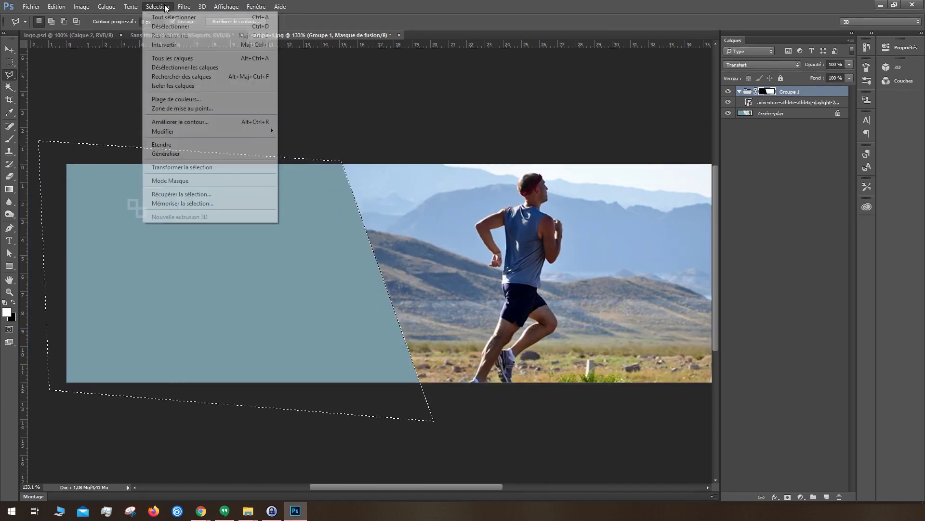
click(173, 26)
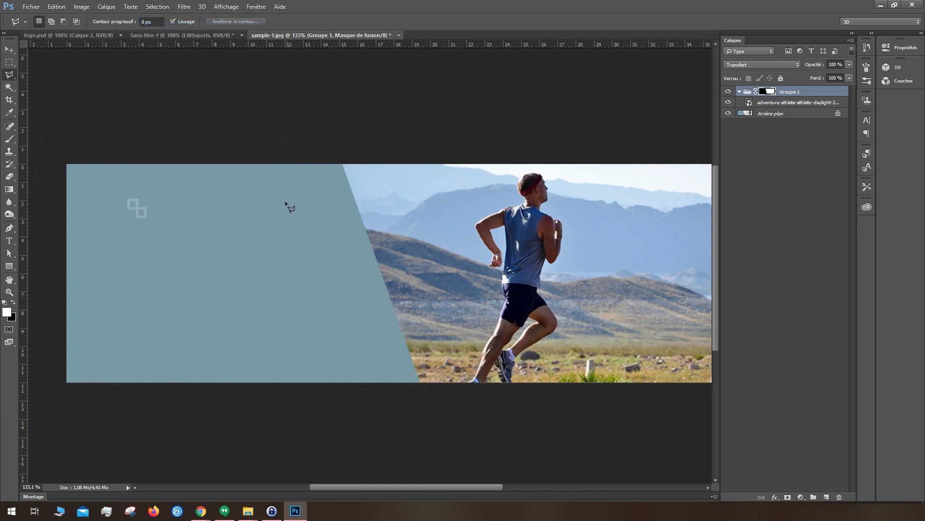
scroll(183, 236, down, 2)
click(728, 91)
click(728, 92)
Save the banner as a JPEG named carrousel_course_a_pied_vetements.jpg in the Site_Presta folder.
click(31, 6)
click(43, 91)
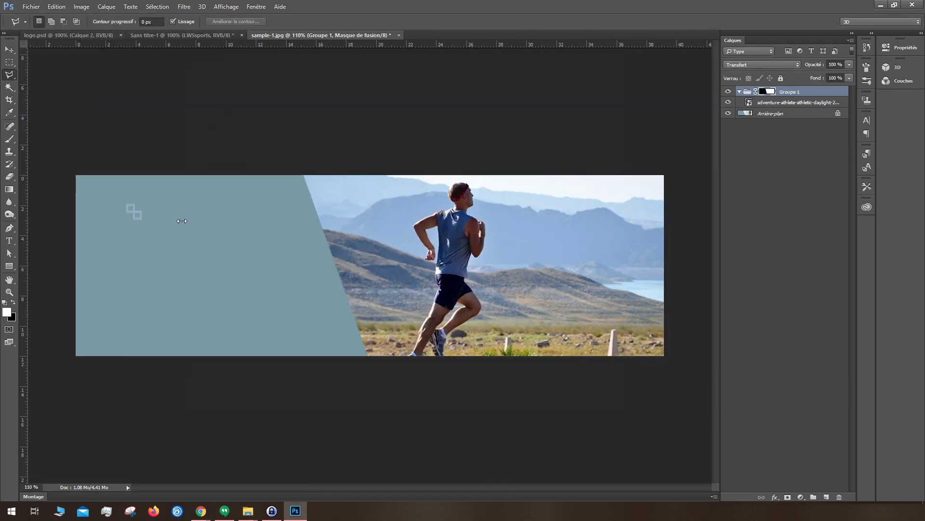
click(436, 332)
click(252, 414)
text(carrousel_course_a_pied_vetements)
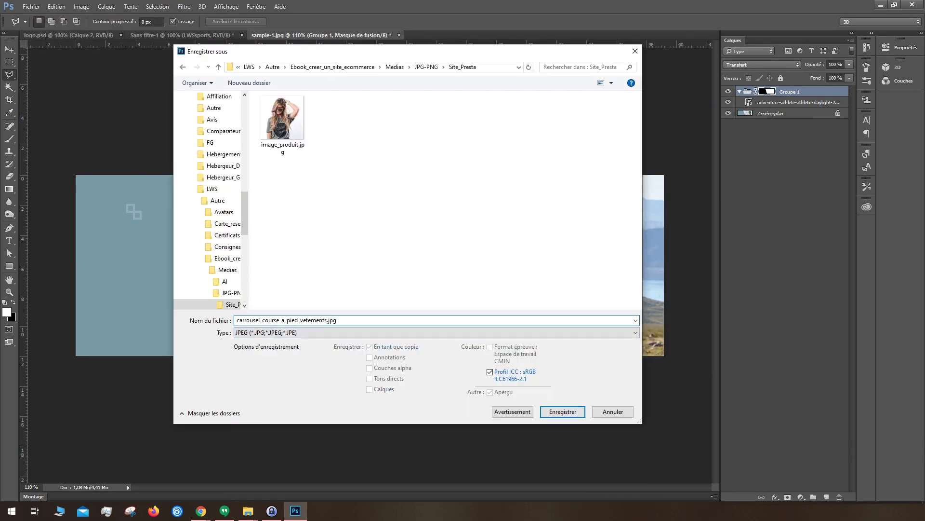
key(Return)
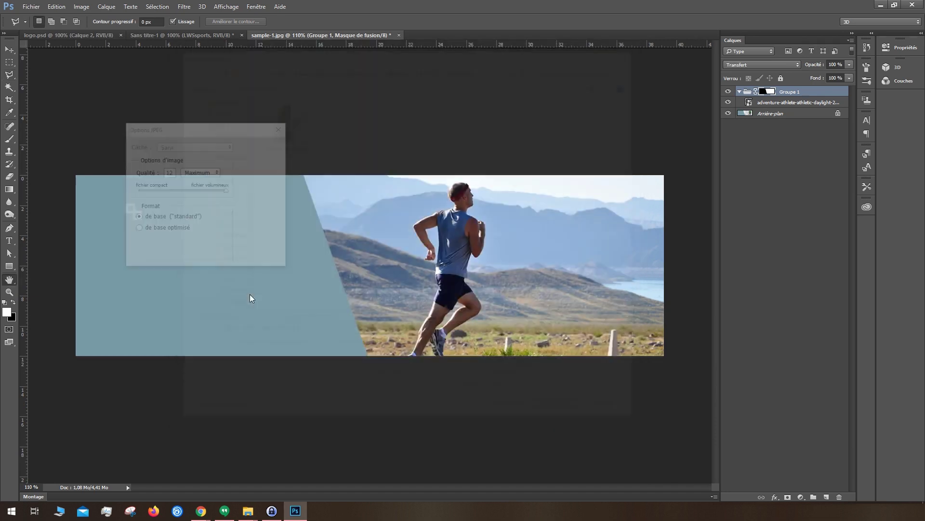
key(Return)
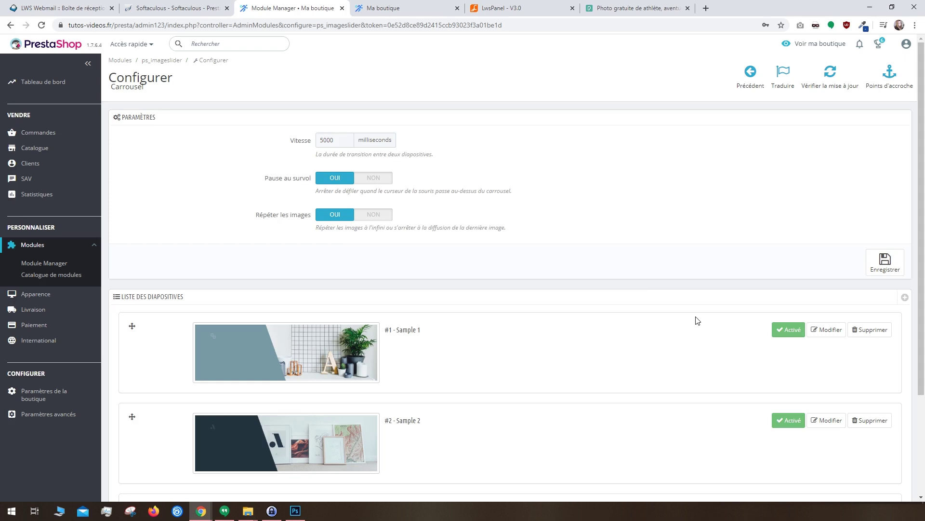
Replace the image of the Sample 1 slide with carrousel_course_a_pied_vetements.jpg and save the slide.
click(824, 331)
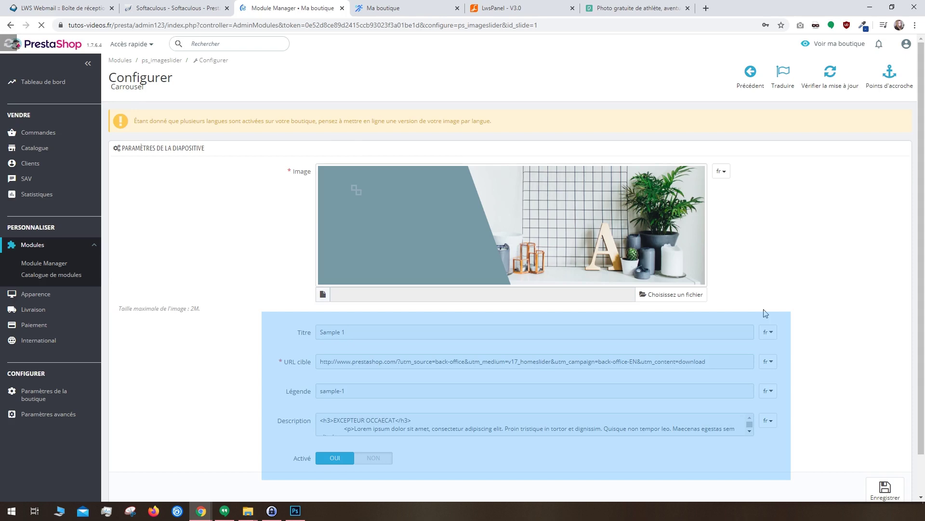
click(666, 292)
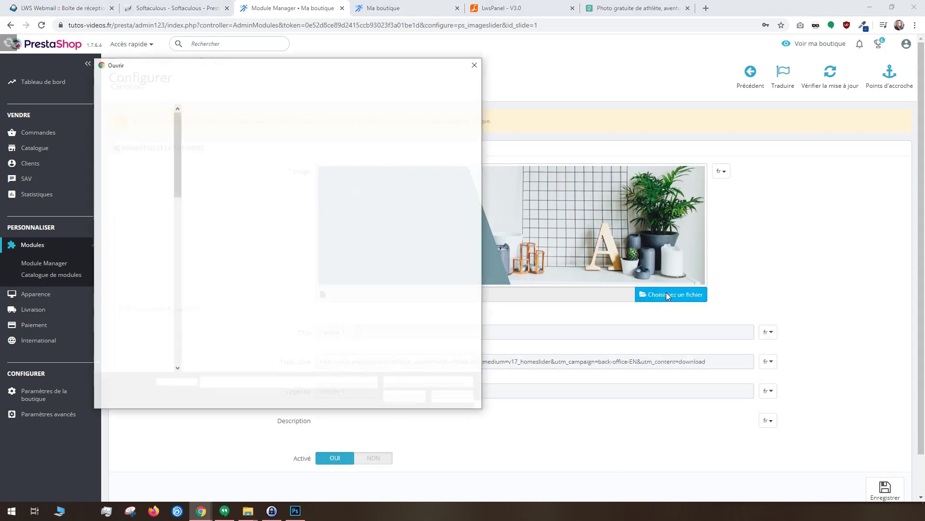
double_click(224, 141)
scroll(223, 142, down, 3)
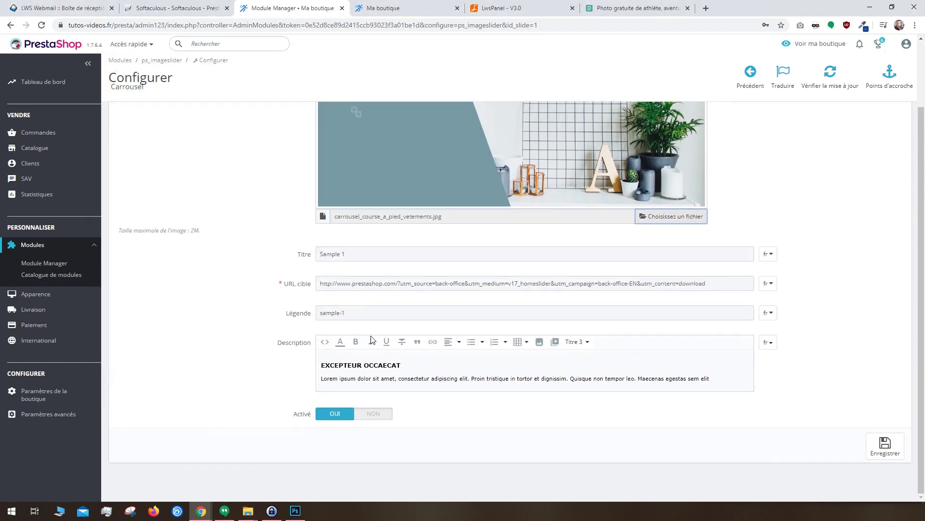
click(890, 452)
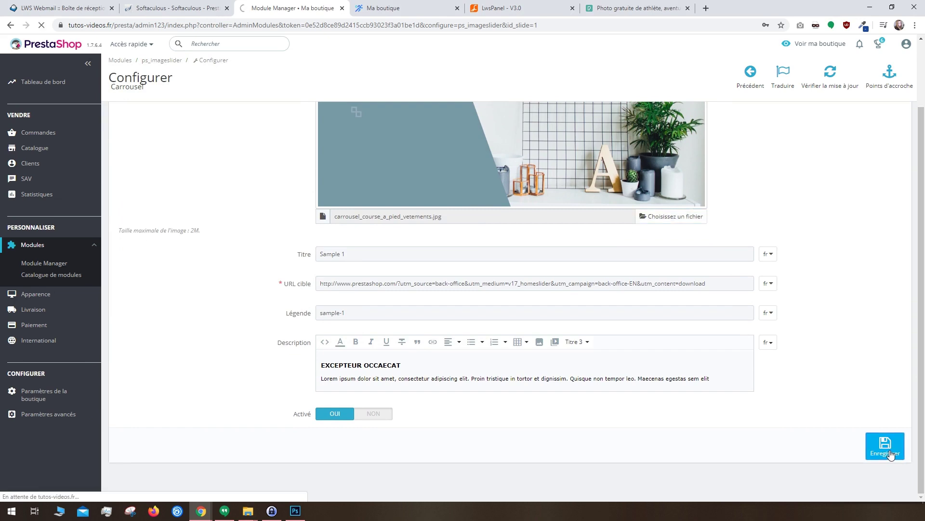
Switch to Photoshop and place sample-2.jpg just above the background layer, beneath the masked photo group.
click(295, 510)
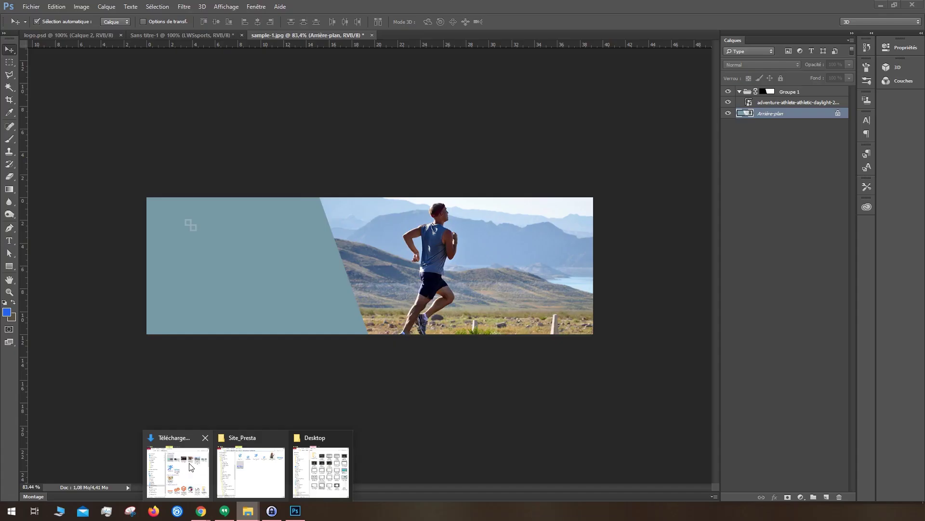
click(178, 462)
drag(354, 235, 231, 241)
key(Return)
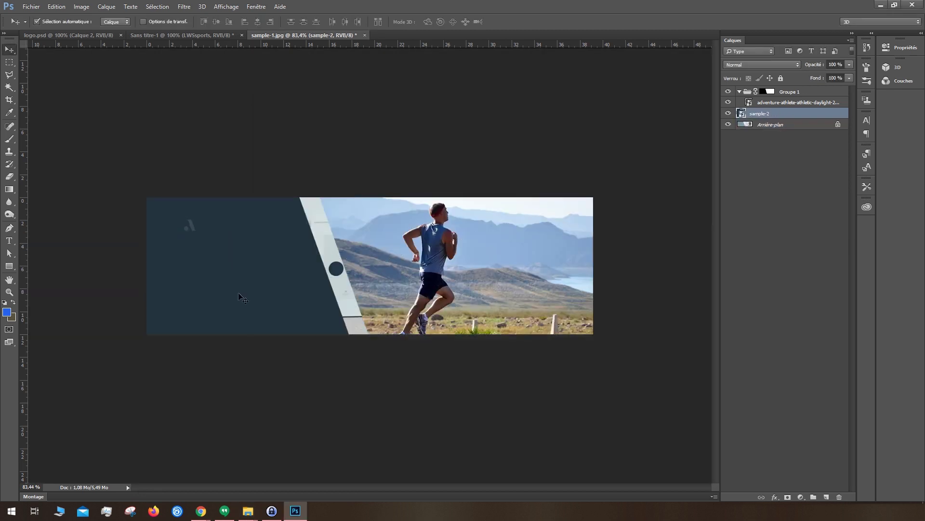
Place pexels-photo-1882005.jpeg, move it into Groupe 1 above the runner photo, and adjust it with Free Transform to fill the masked area.
click(247, 511)
drag(560, 182, 212, 239)
key(Return)
mouse_move(787, 114)
mouse_down()
mouse_move(782, 98)
mouse_move(775, 107)
mouse_up()
key(ctrl+t)
drag(571, 249, 559, 216)
key(Return)
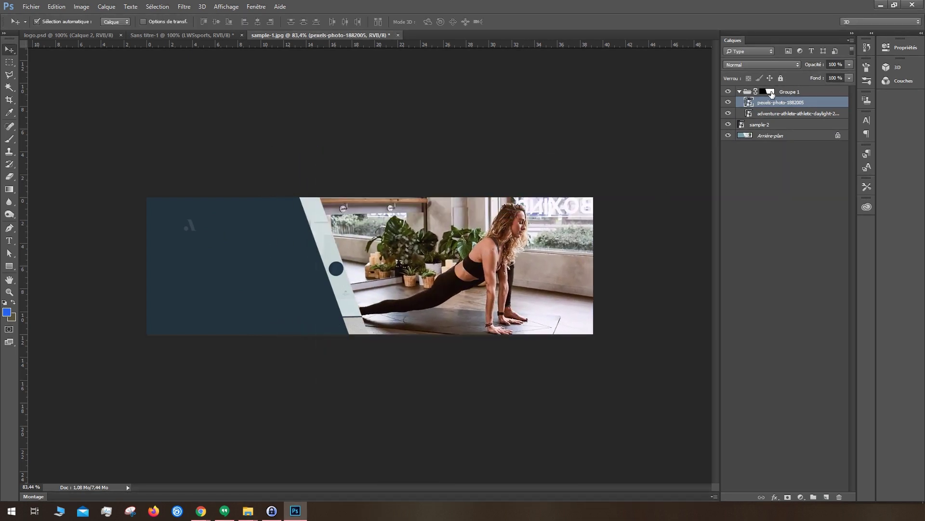
click(768, 92)
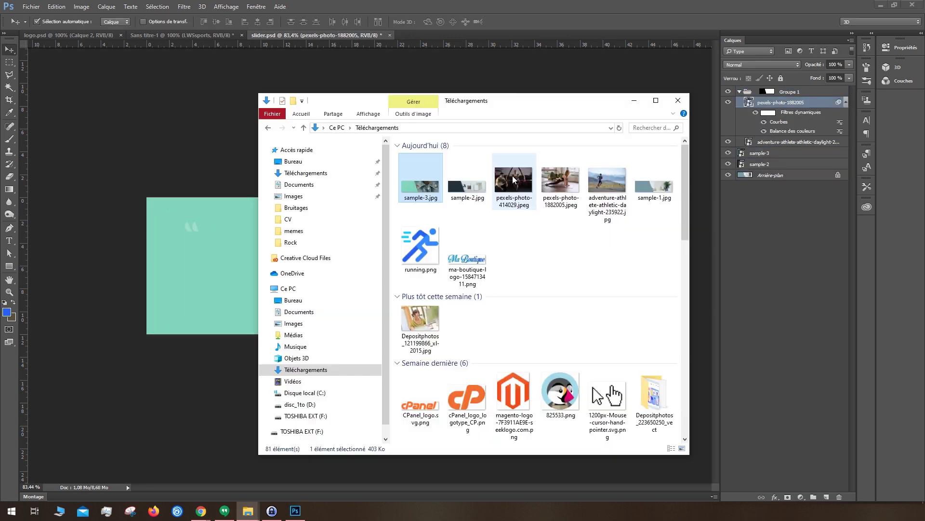
Place pexels-photo-414029.jpeg at the top of Groupe 1 and apply a slight Curves adjustment to it.
drag(513, 179, 230, 310)
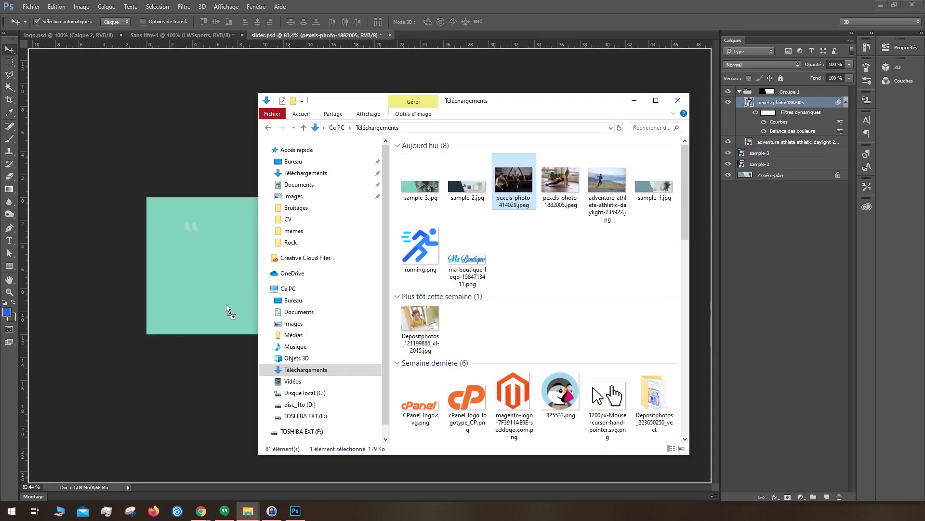
click(82, 7)
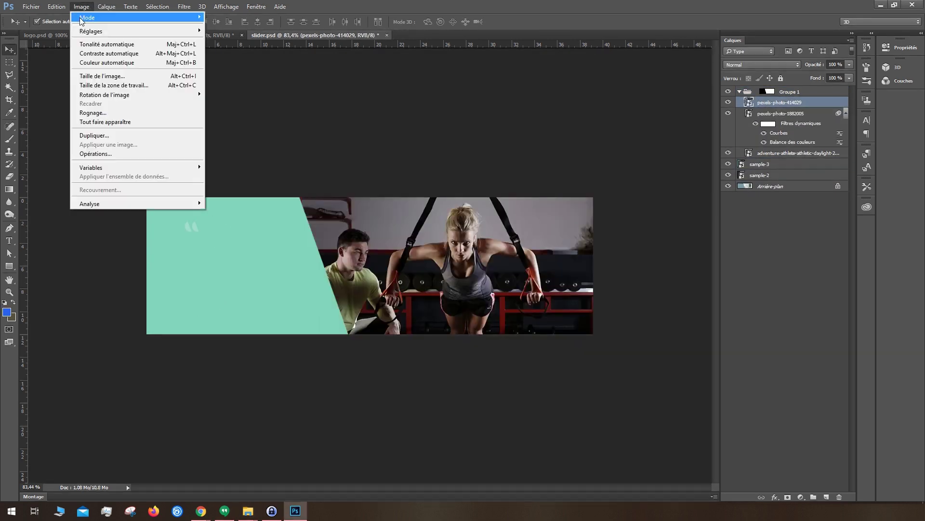
mouse_move(96, 30)
click(227, 48)
drag(139, 274, 137, 265)
click(388, 185)
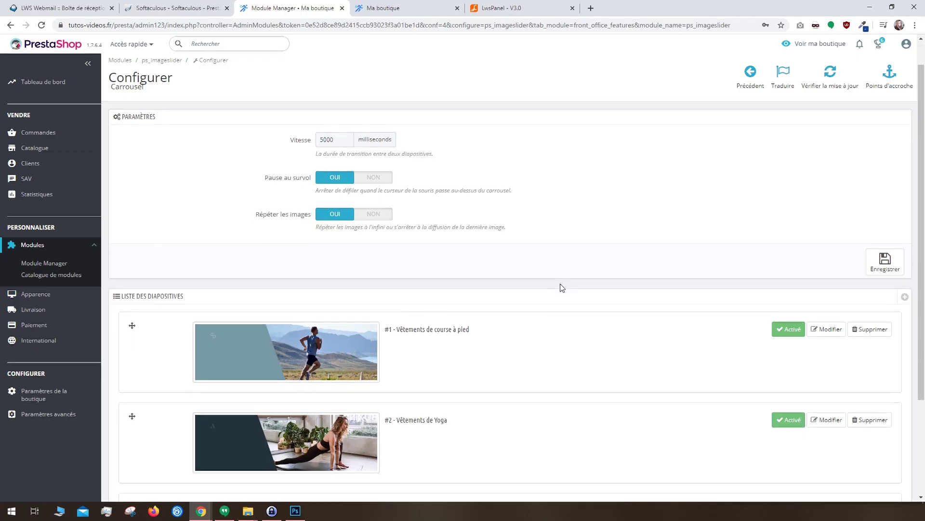
Review the carousel slide list and browse through the carousel slides on the storefront home page.
scroll(560, 284, down, 3)
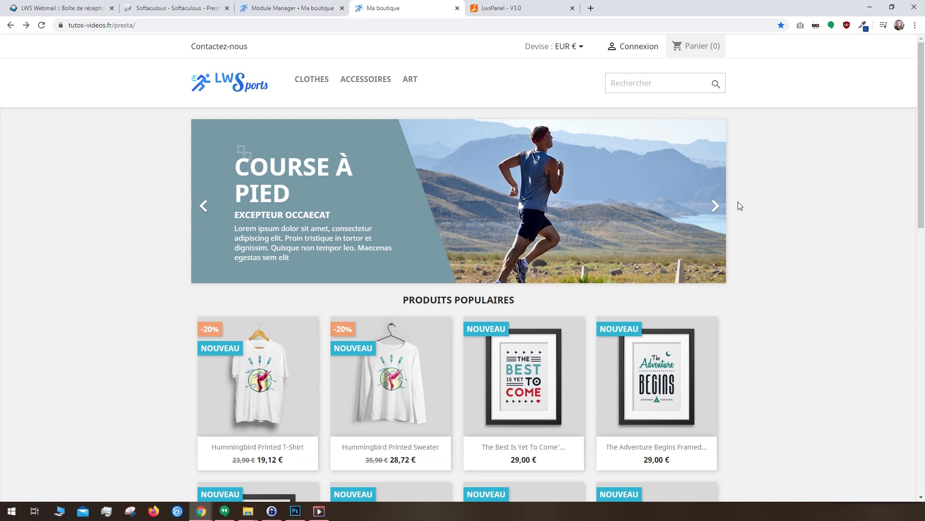
click(716, 207)
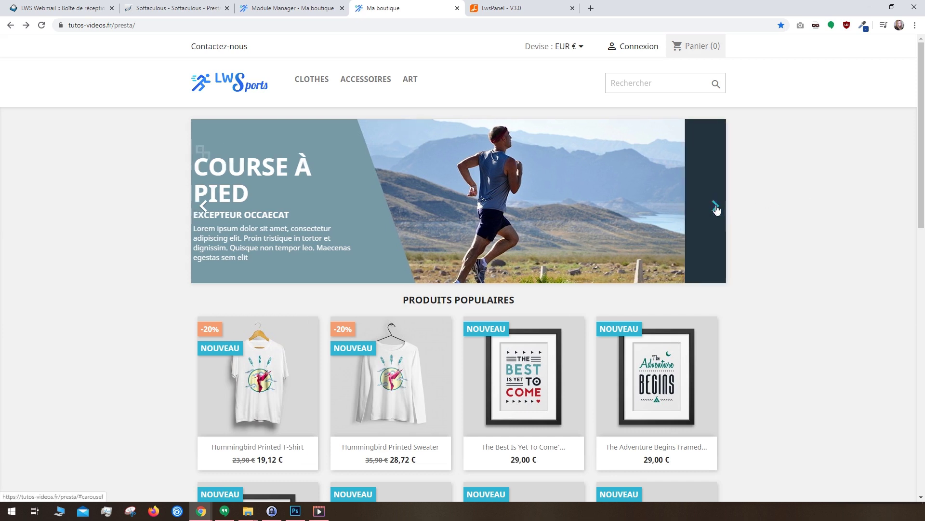
click(716, 207)
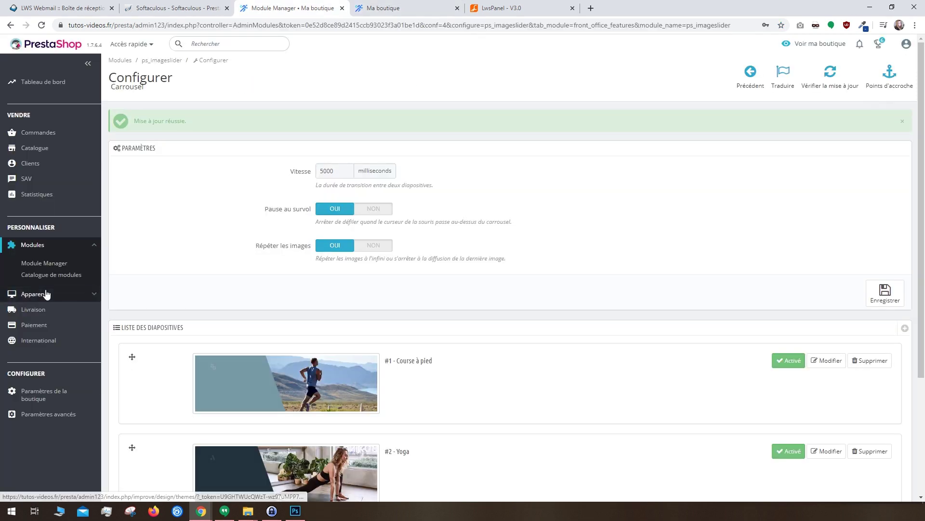
Open the module Positions page in the back office and search the hooks for "home".
click(33, 325)
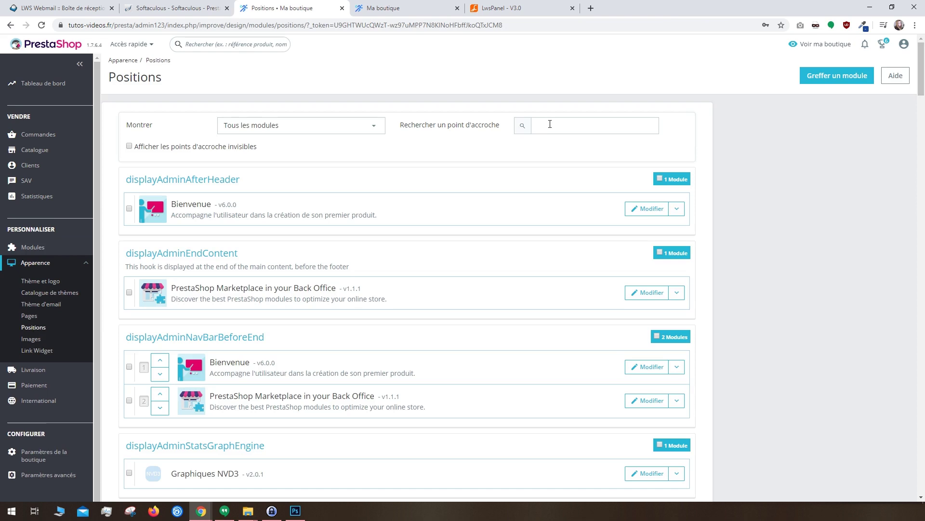
click(550, 124)
text(home)
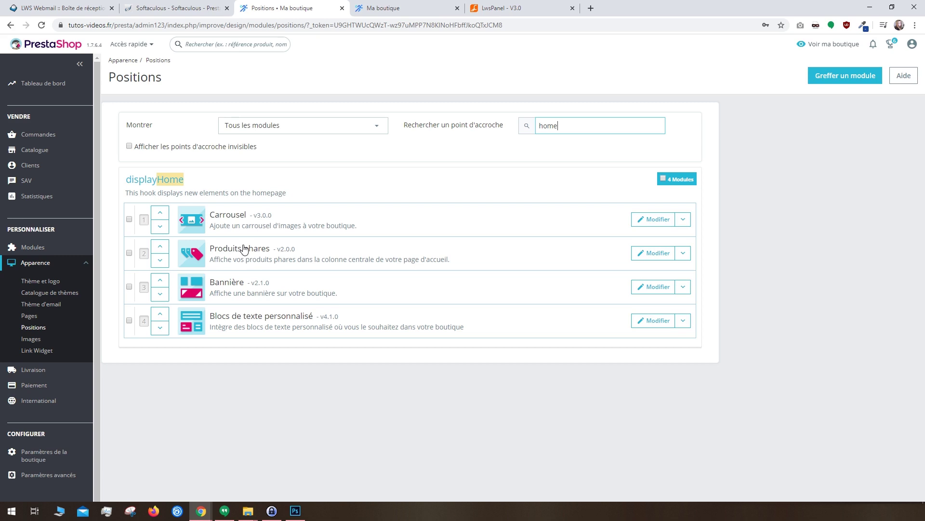
Try changing the order of the Produits phares and Bannière modules under the displayHome hook.
mouse_move(245, 249)
mouse_down()
mouse_move(241, 352)
mouse_move(243, 251)
mouse_up()
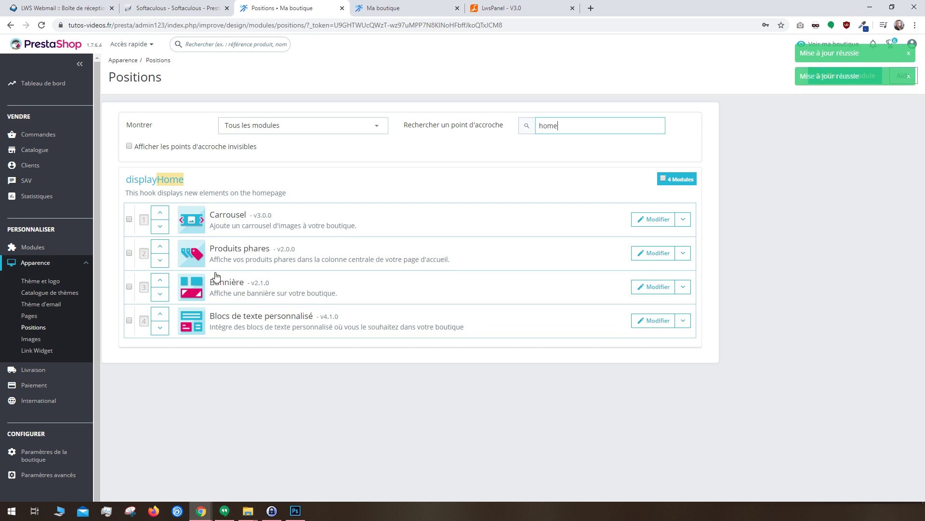
click(160, 295)
click(161, 298)
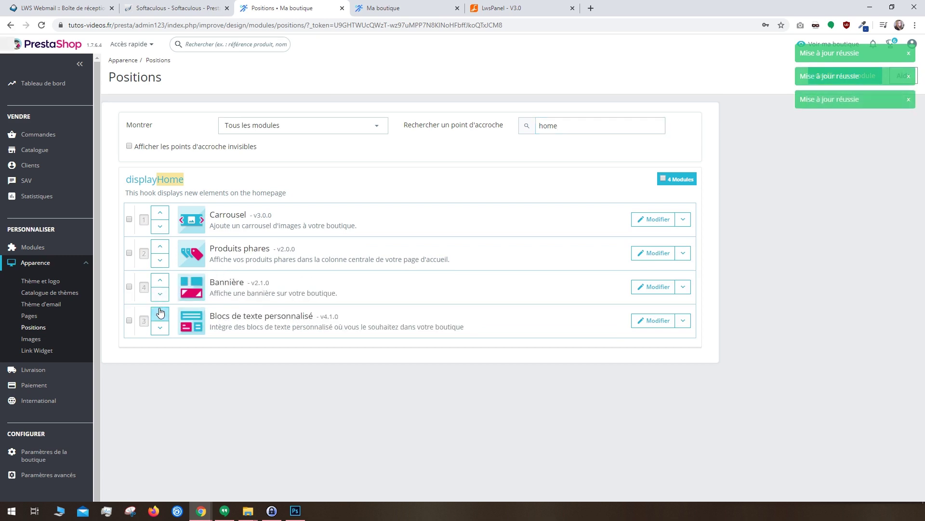
Clear the hook search, display the invisible hooks to look through them, and hide them again.
drag(561, 126, 516, 134)
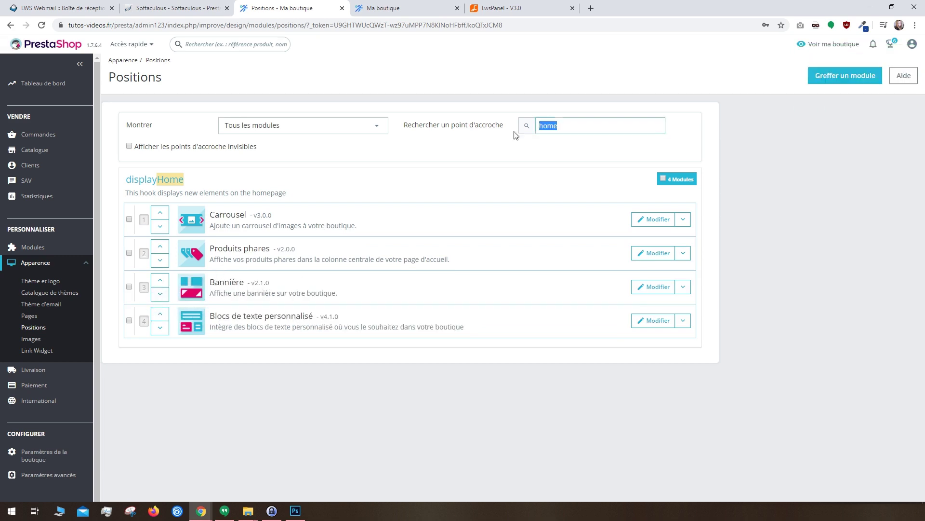
key(BackSpace)
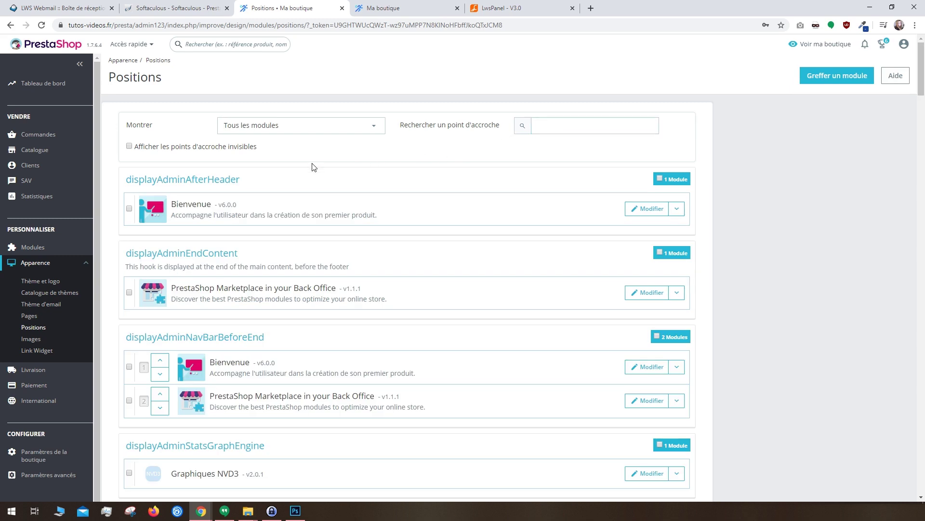
click(128, 147)
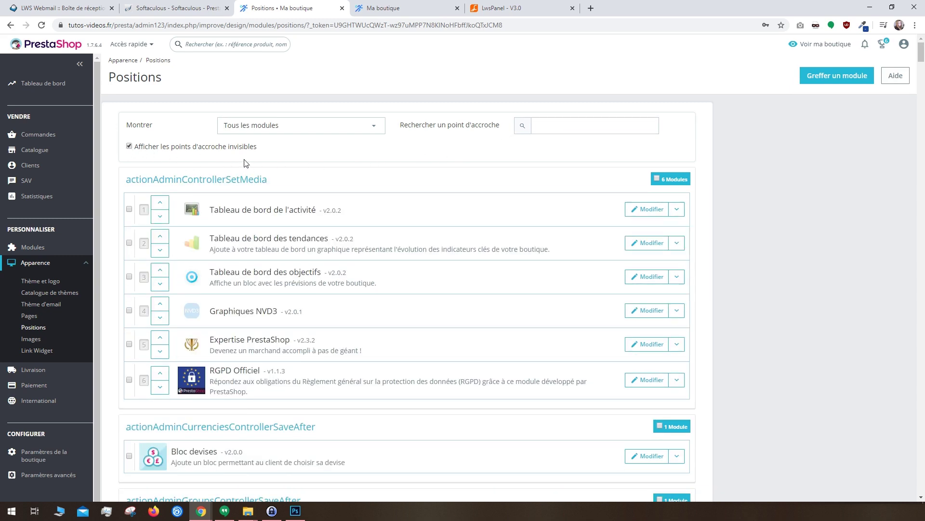
scroll(225, 163, down, 7)
scroll(224, 163, up, 7)
click(129, 147)
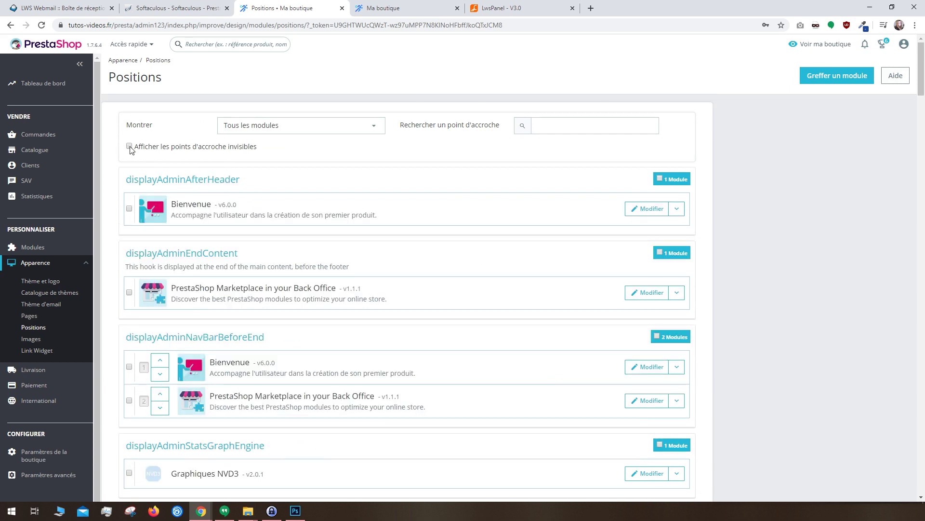
Start hooking a new module, choosing the Coordonnées module and displayHome as its hook.
click(814, 76)
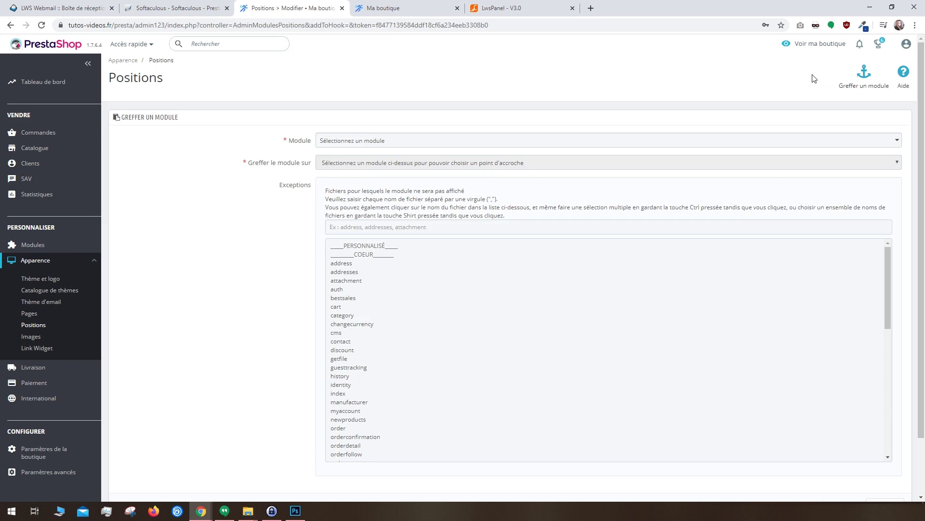
click(611, 143)
scroll(369, 258, down, 3)
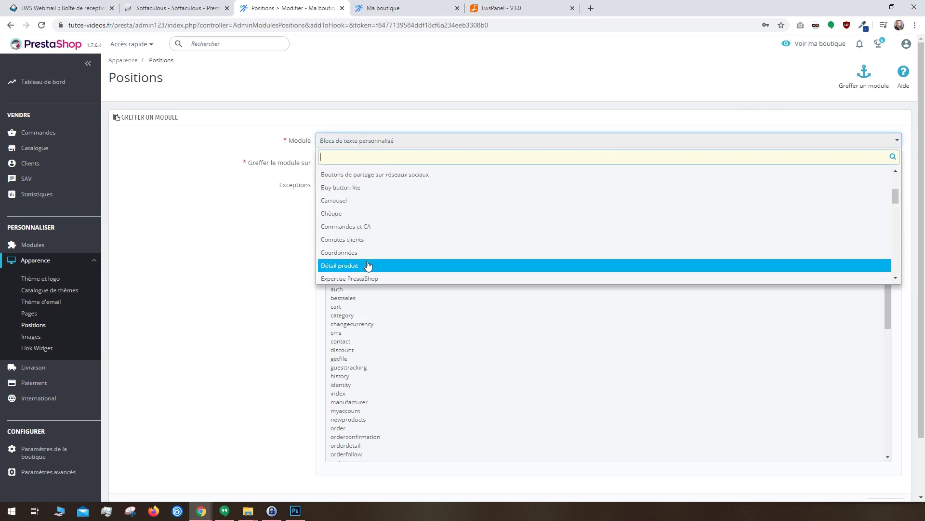
click(369, 258)
click(362, 162)
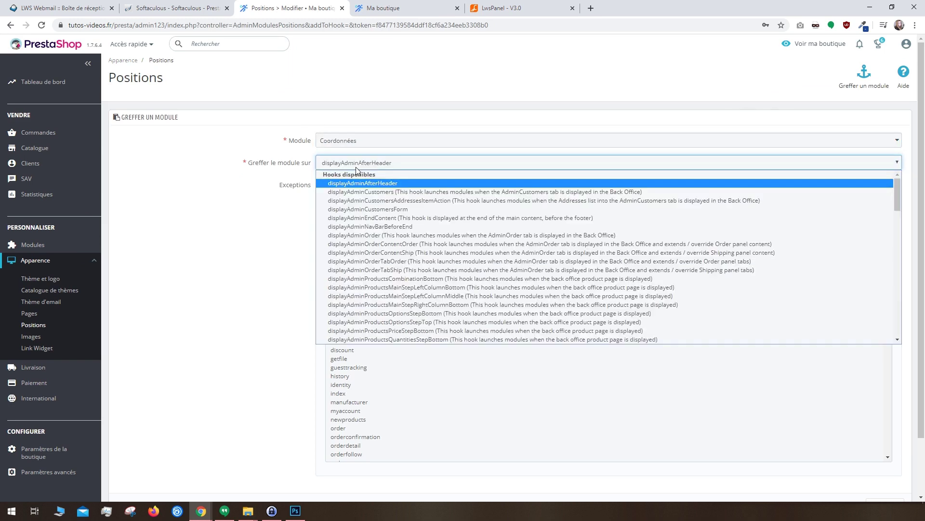
scroll(378, 241, down, 5)
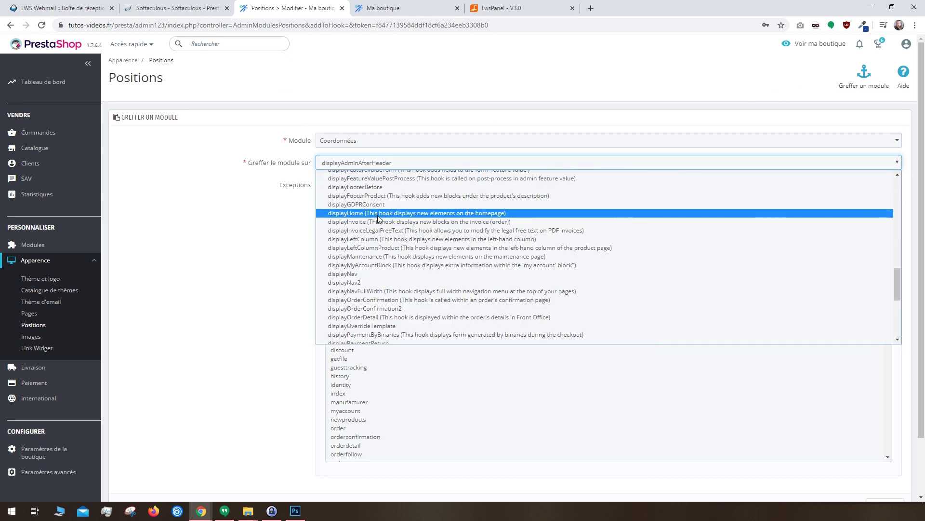
click(379, 214)
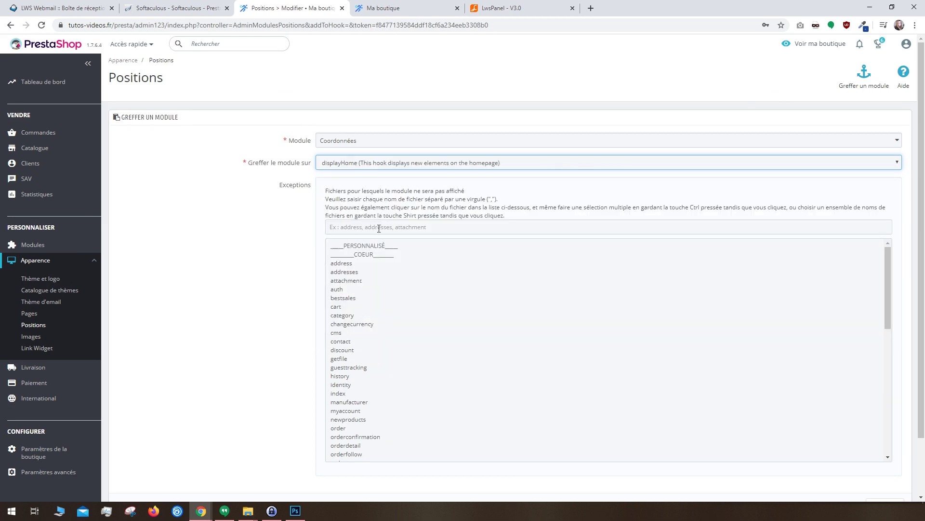
Add contact and order as exceptions where the module is not displayed, and save the hooking.
click(340, 342)
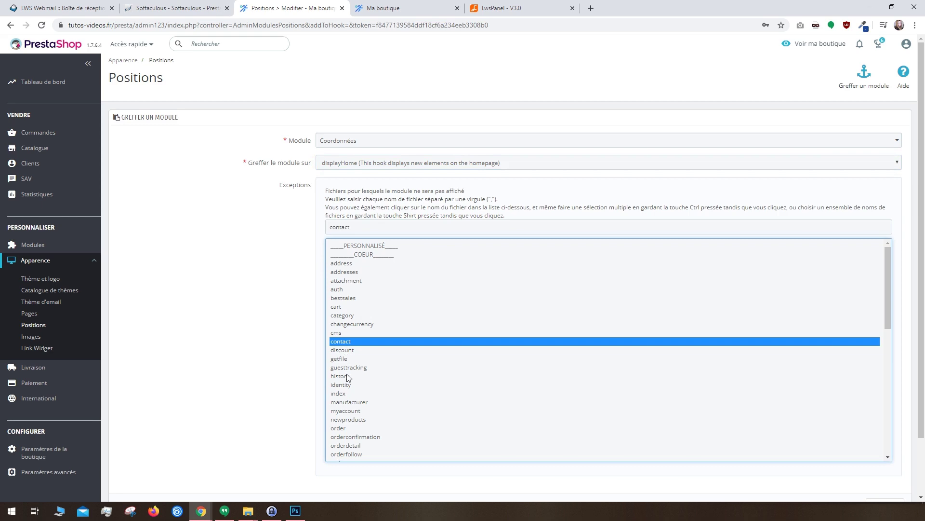
ctrl+click(343, 428)
scroll(845, 471, down, 2)
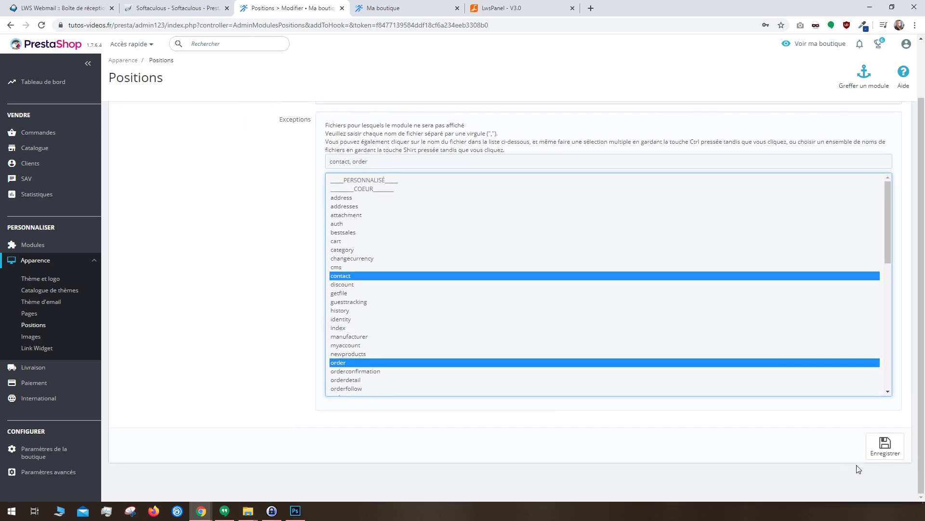
click(876, 453)
Search the hooks for "home", then reload the storefront and check the bottom of the home page for the Coordonnées block.
click(613, 154)
text(home)
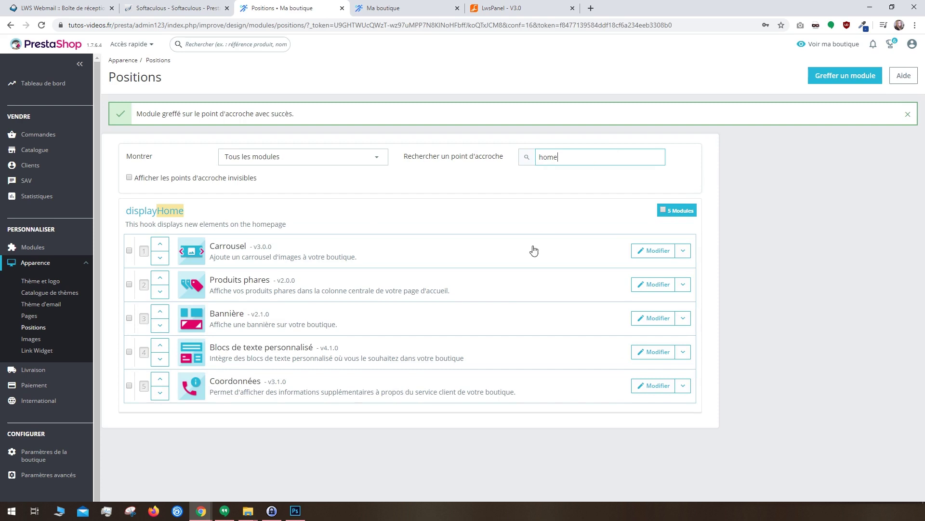
click(417, 7)
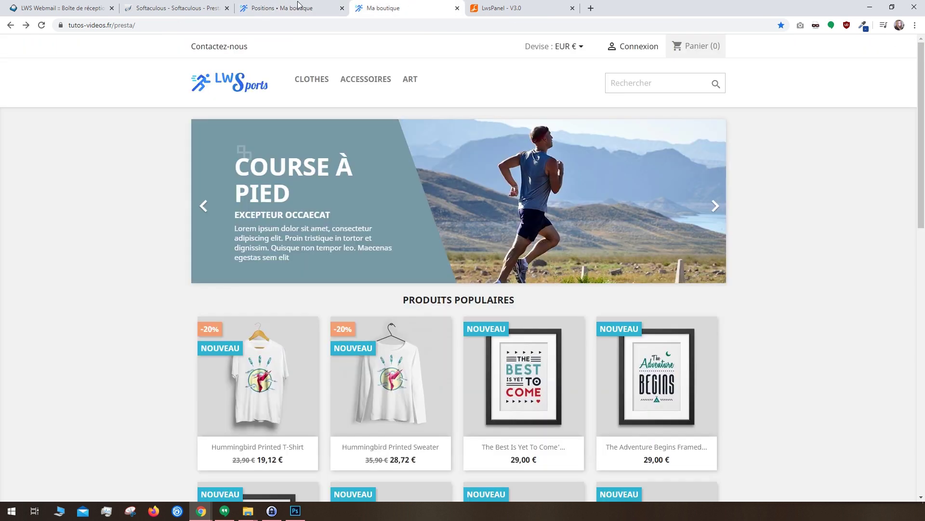
click(43, 27)
scroll(222, 221, down, 15)
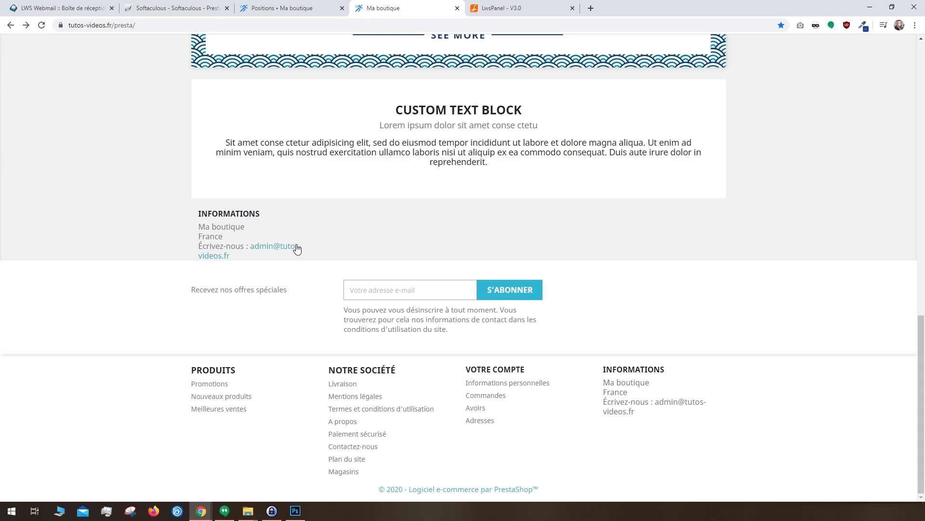
Unhook the Coordonnées module from displayHome and return to the storefront home page.
key(ctrl+shift+Tab)
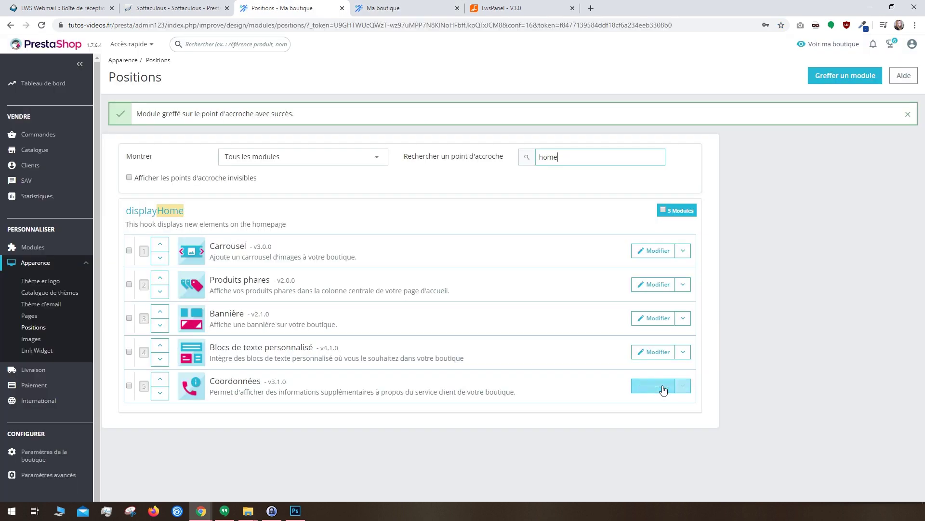
click(685, 388)
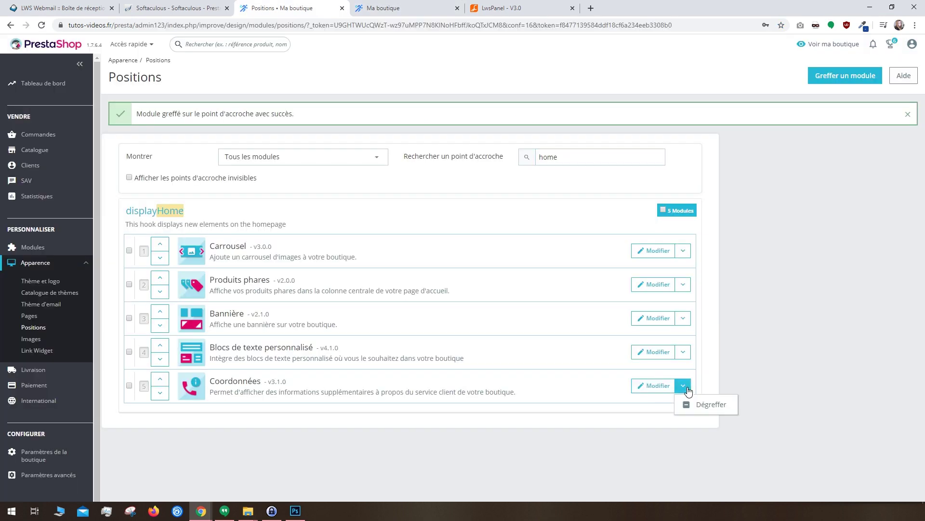
click(710, 404)
click(400, 8)
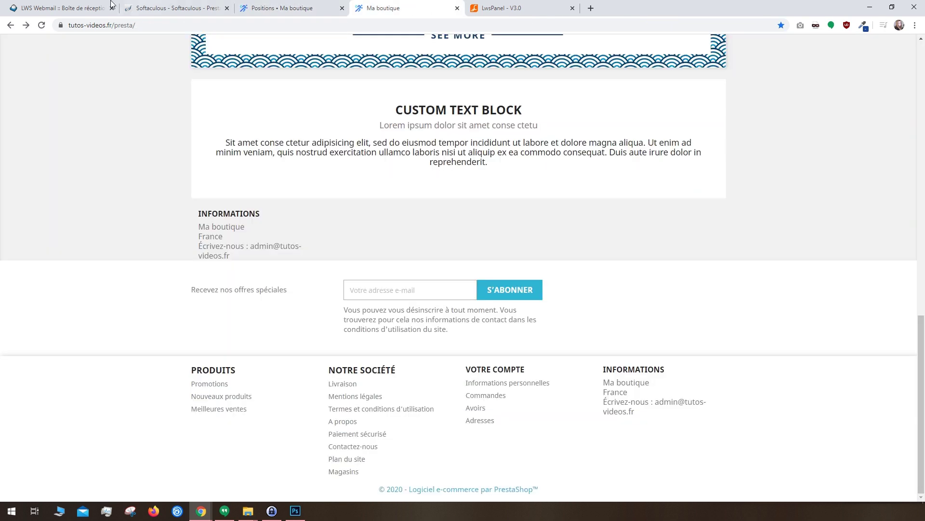
Reload the storefront home page, then open the A propos page for editing from the back office's page list.
click(41, 27)
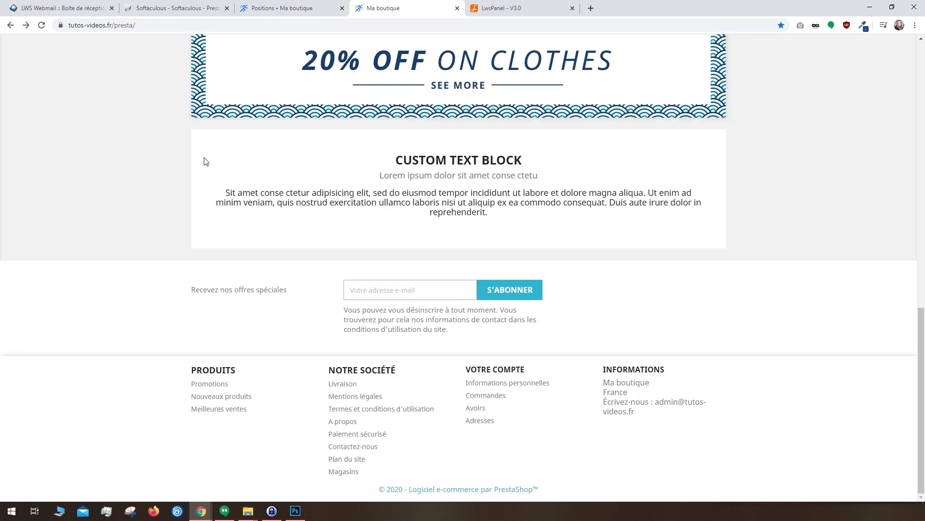
click(287, 5)
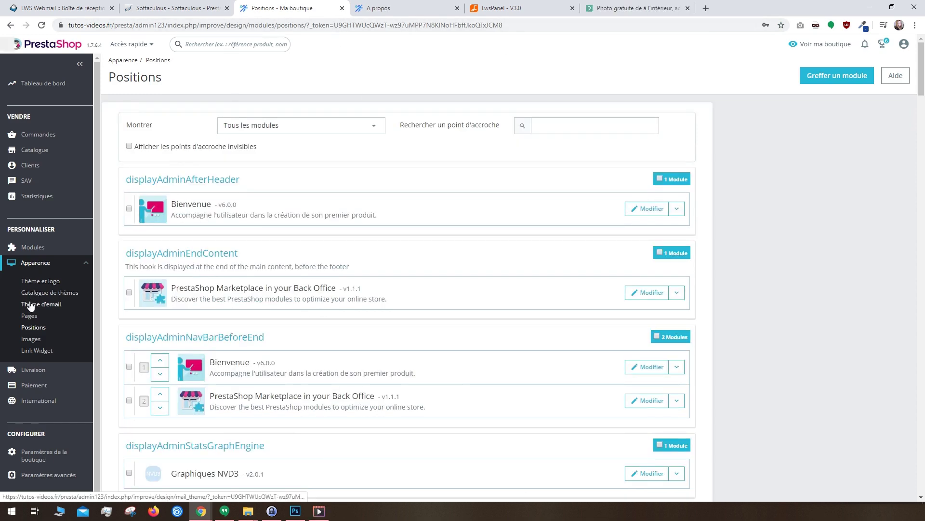
click(31, 315)
scroll(500, 279, down, 4)
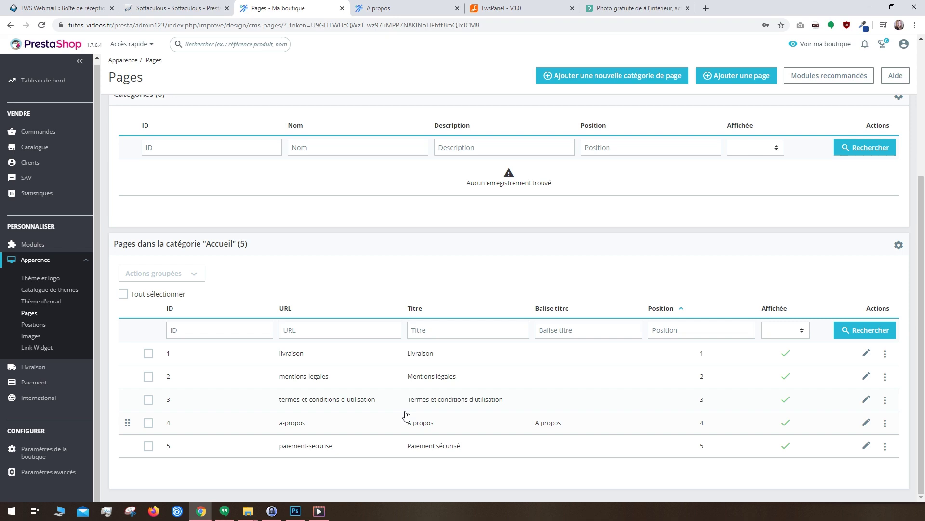
click(886, 425)
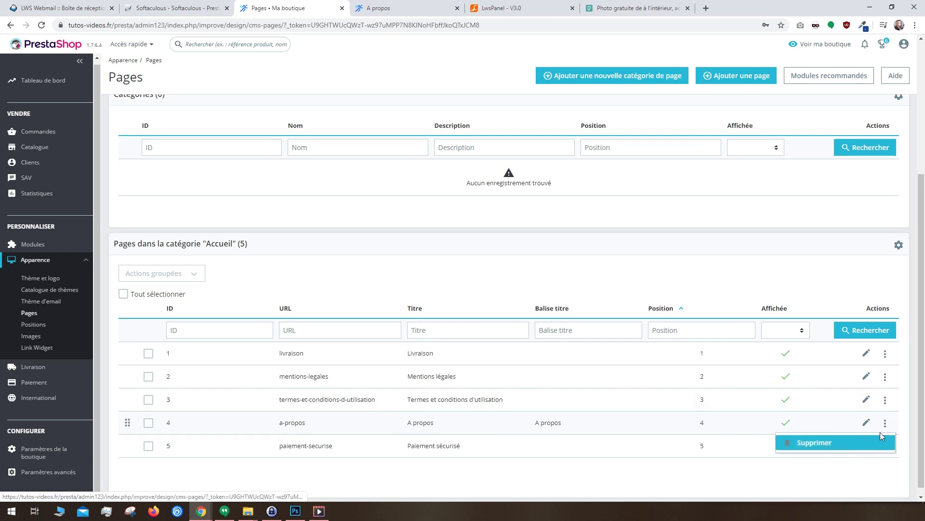
click(886, 425)
click(866, 423)
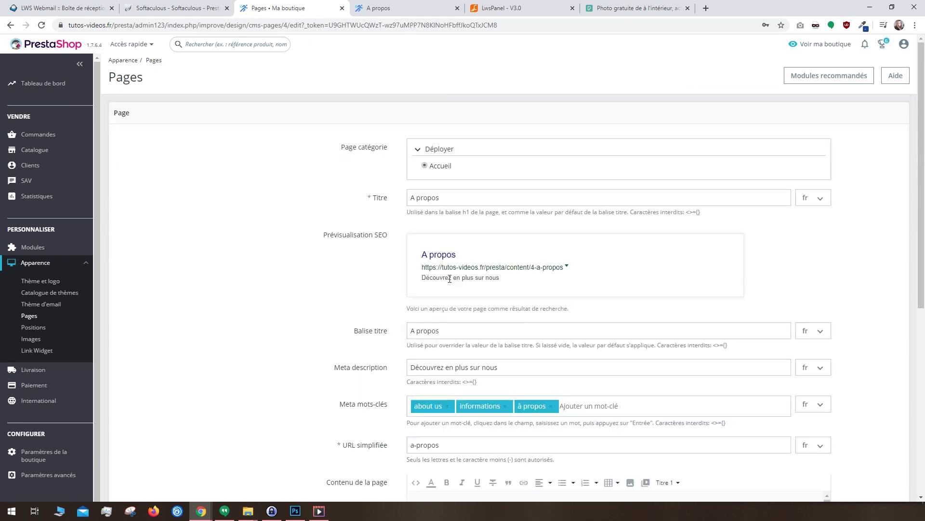
Set the page's title tag to "A propos de LWS Sports" and replace the heading "Our company" with "Notre entreprise".
click(434, 330)
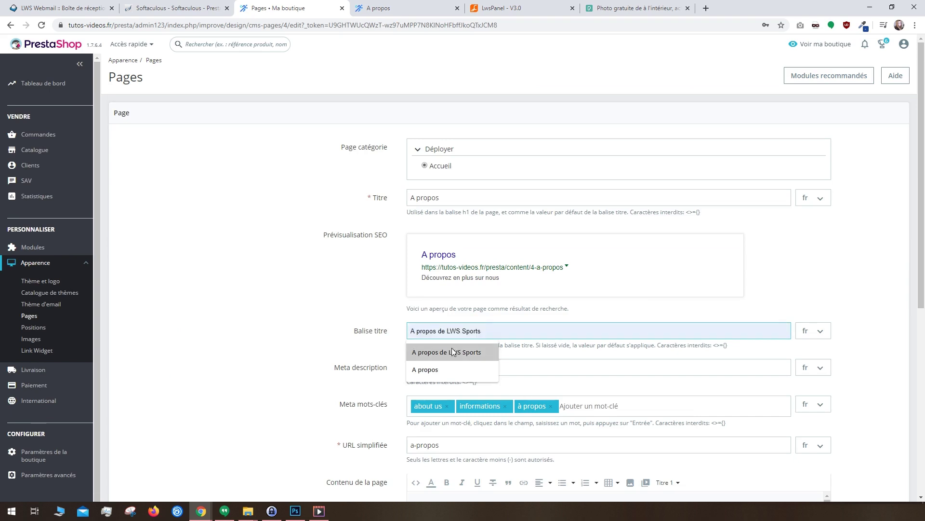
click(453, 352)
scroll(453, 347, down, 1)
scroll(453, 347, down, 5)
drag(453, 249, 410, 249)
text(Notre entreprise)
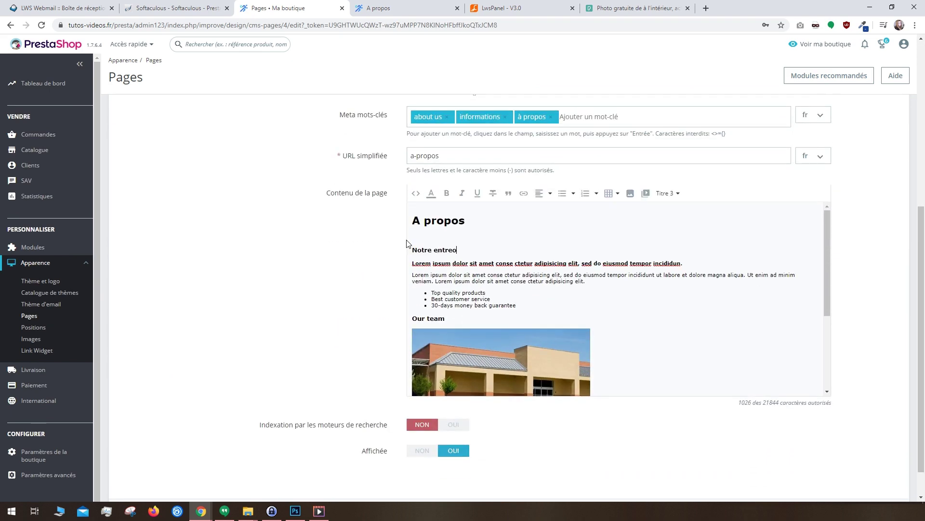
scroll(600, 351, down, 1)
click(599, 351)
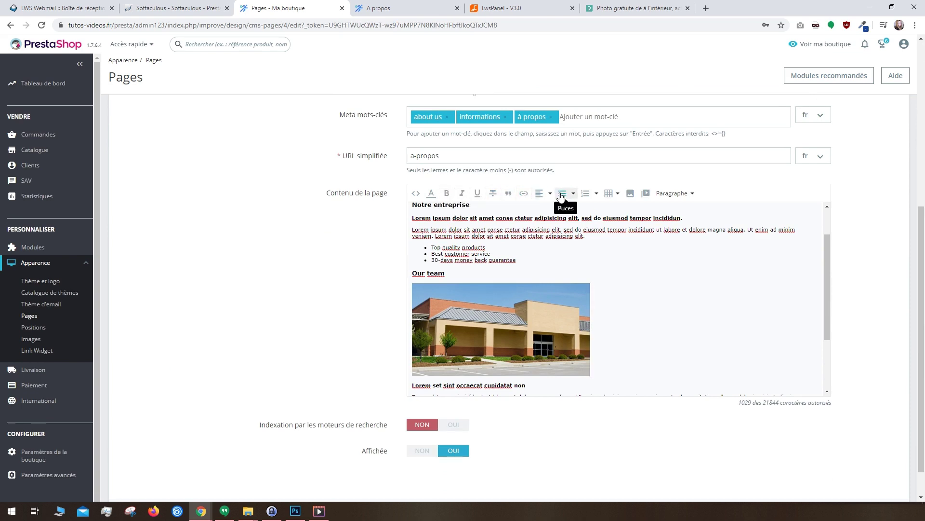
click(607, 193)
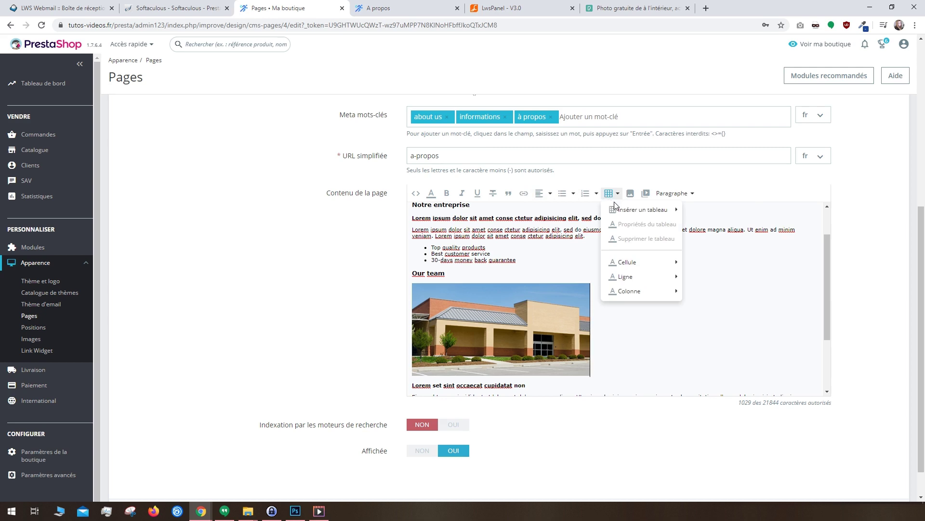
mouse_move(646, 210)
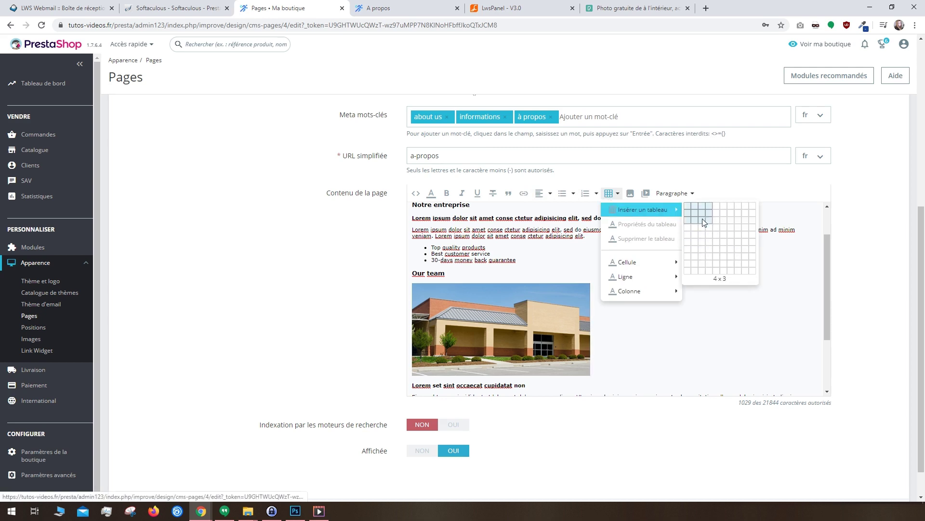
click(609, 194)
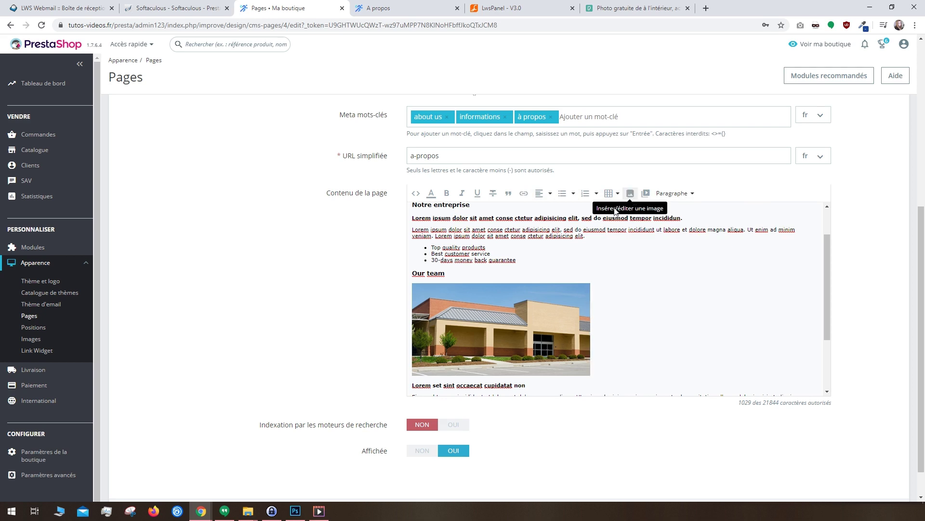
Delete the building picture under "Our team" and upload the team photo from the computer through the image file manager.
click(612, 364)
key(BackSpace)
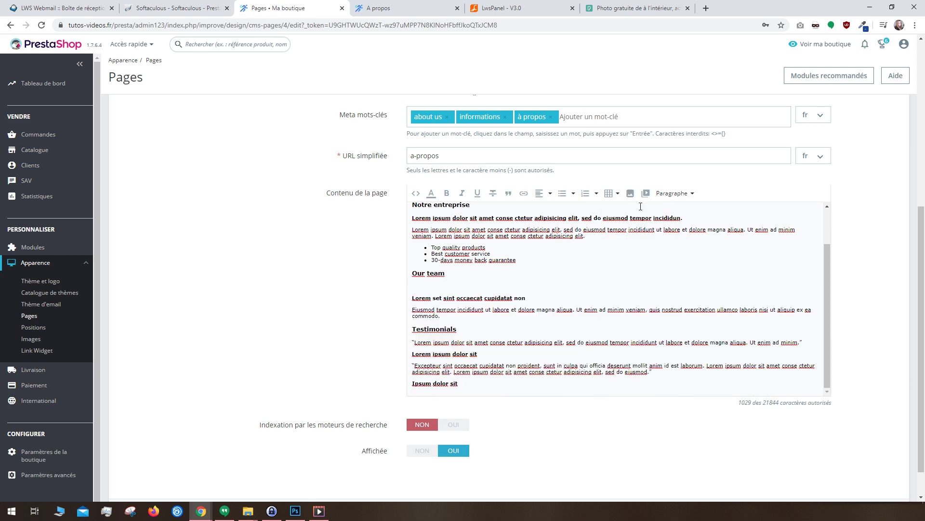
click(631, 193)
click(561, 247)
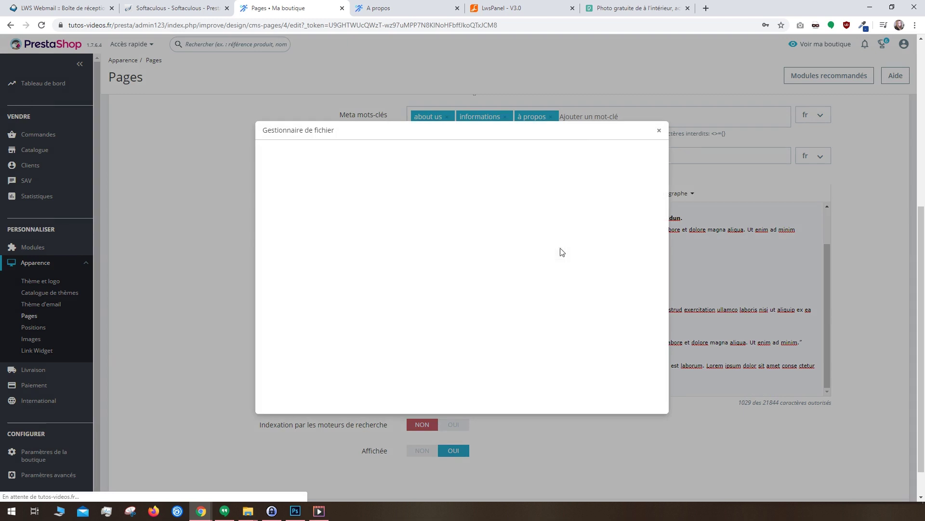
click(304, 154)
click(247, 511)
drag(739, 210, 312, 248)
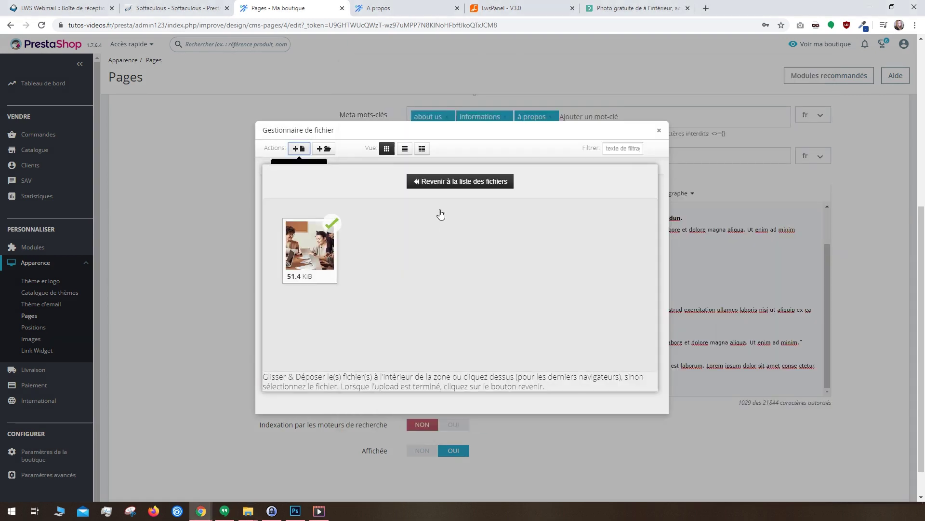
Insert the uploaded team photo with the description "Équipe LWS Sports" and save the A propos page.
click(448, 188)
click(292, 203)
click(458, 267)
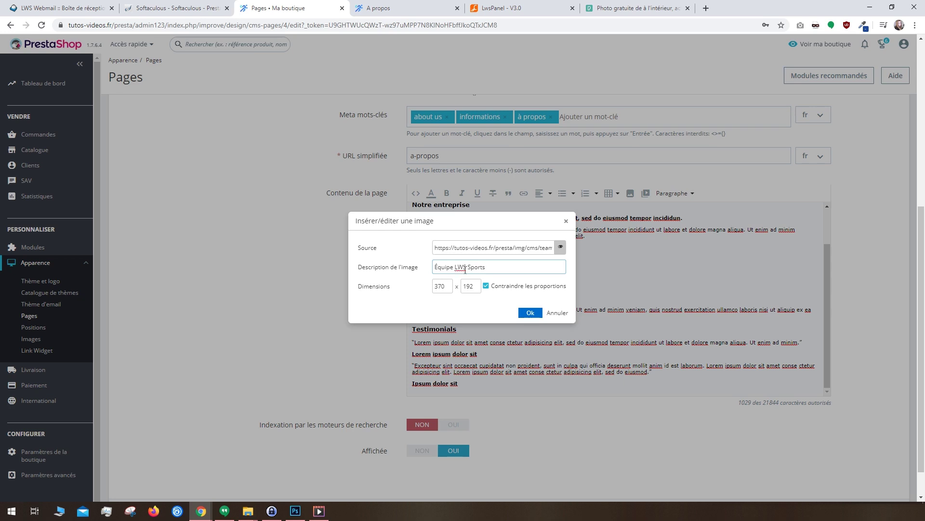
click(530, 313)
scroll(612, 415, down, 1)
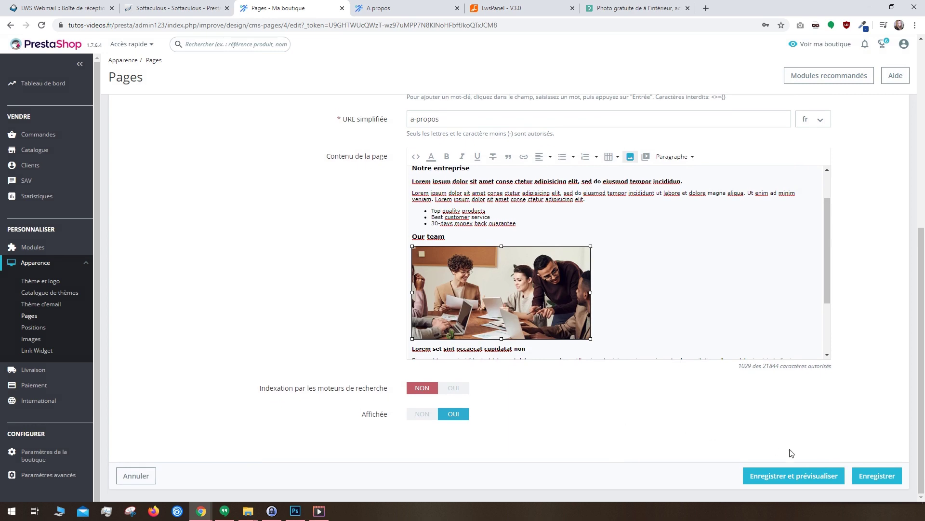
click(875, 482)
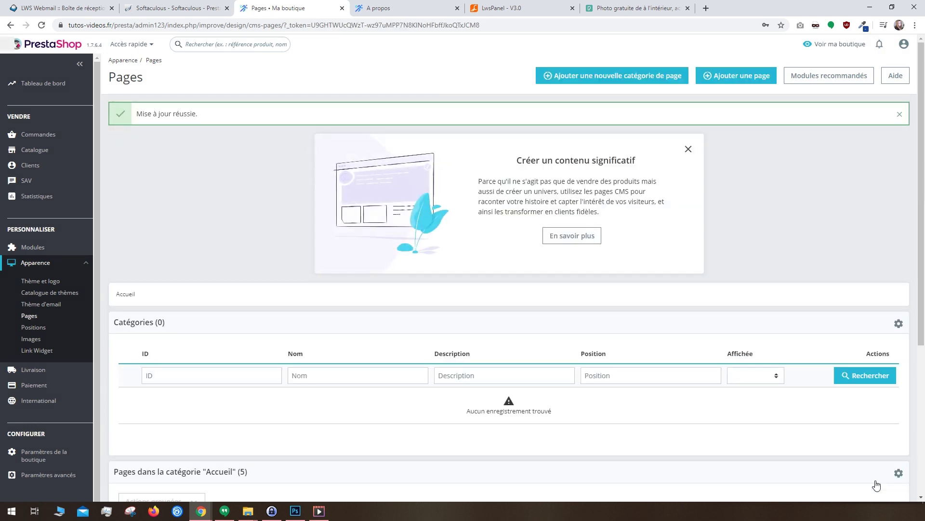
Reload the A propos page on the storefront to check it, and return to the back office.
click(411, 6)
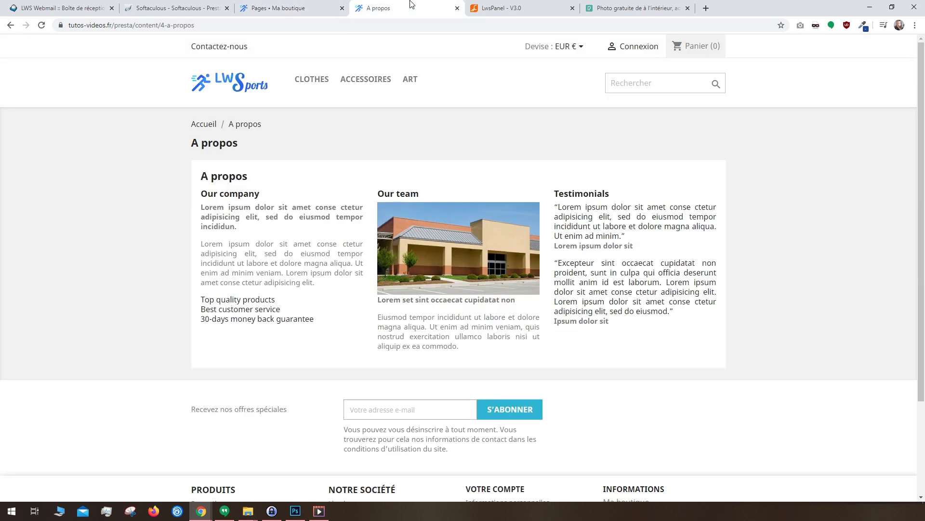
click(42, 25)
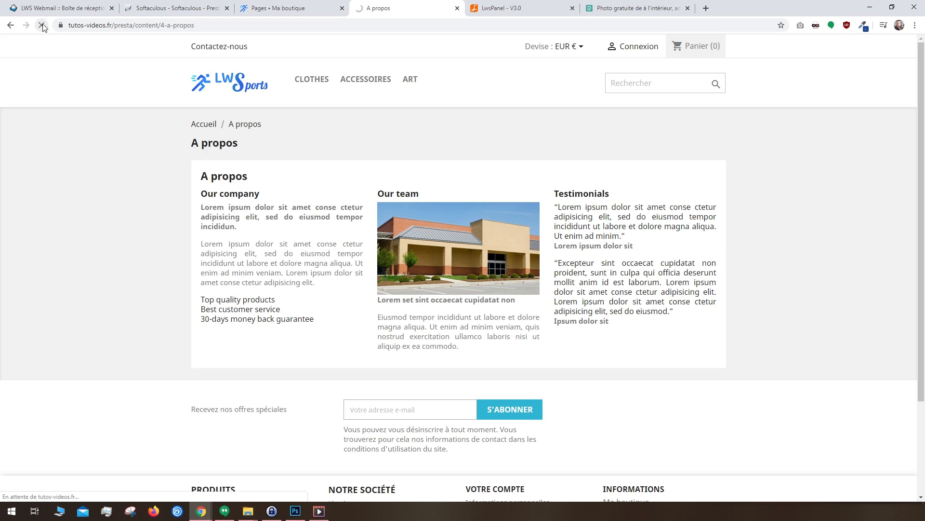
click(286, 9)
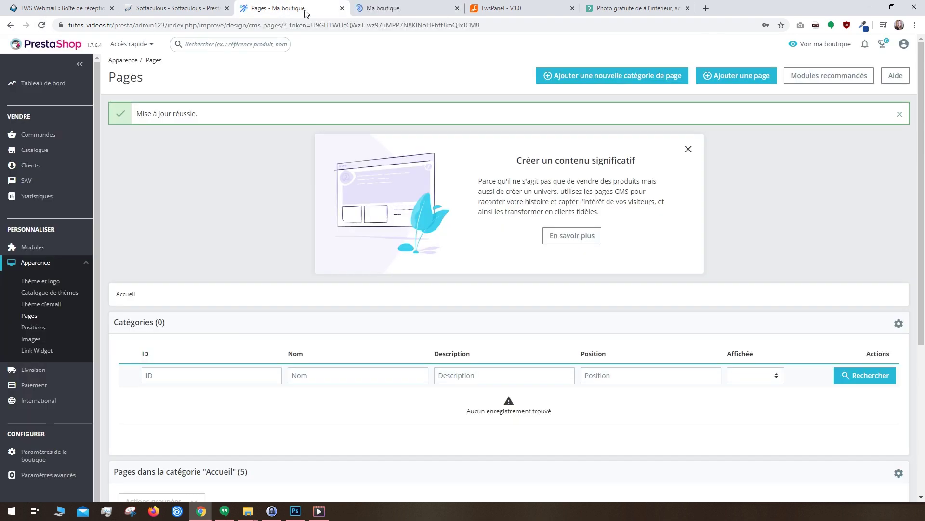
Open the Mentions légales page, review its settings and content, and leave it without saving.
scroll(309, 284, down, 5)
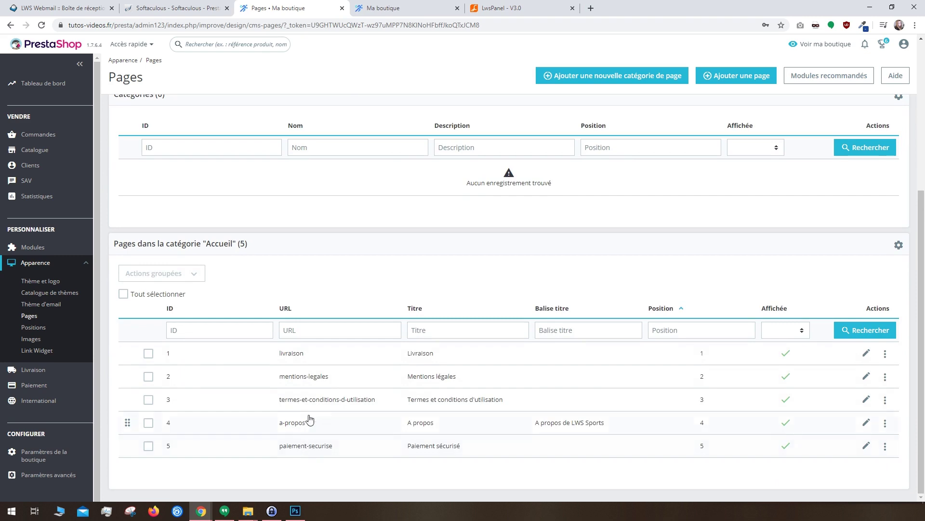
click(866, 376)
scroll(872, 377, down, 3)
scroll(875, 378, down, 1)
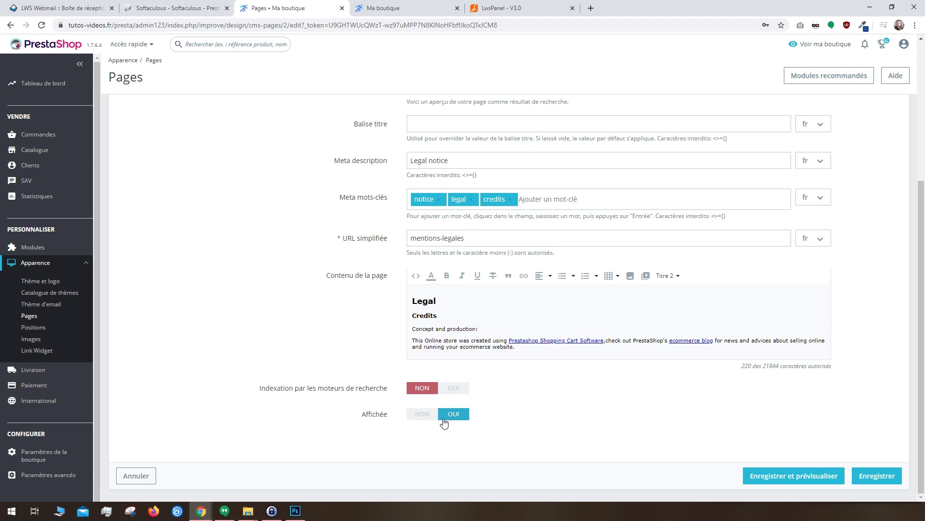
click(150, 483)
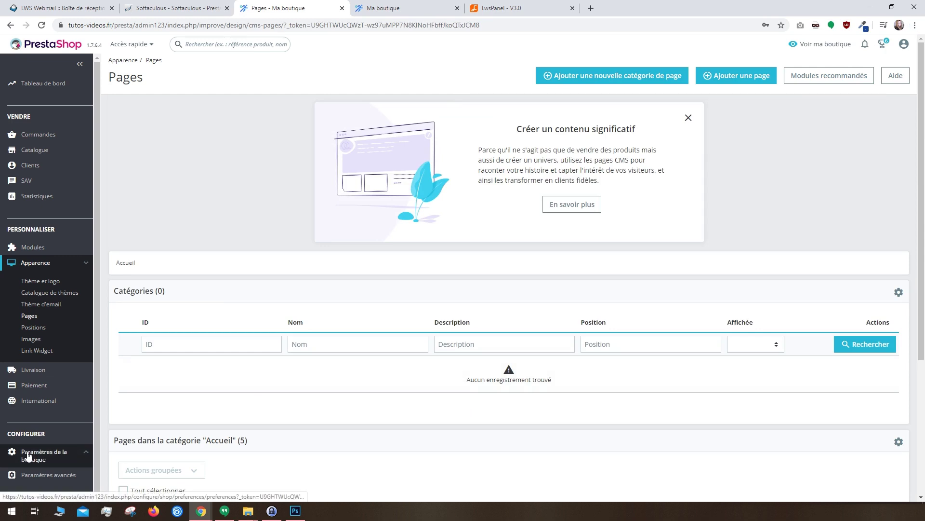
Open the shop's store contact settings and set the shop name to "LWS Sports".
mouse_move(28, 456)
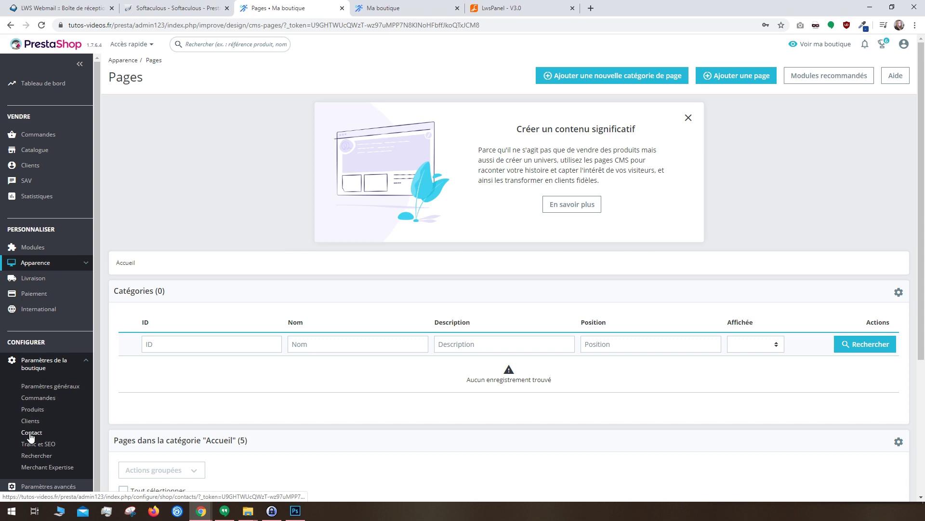
click(31, 432)
click(167, 110)
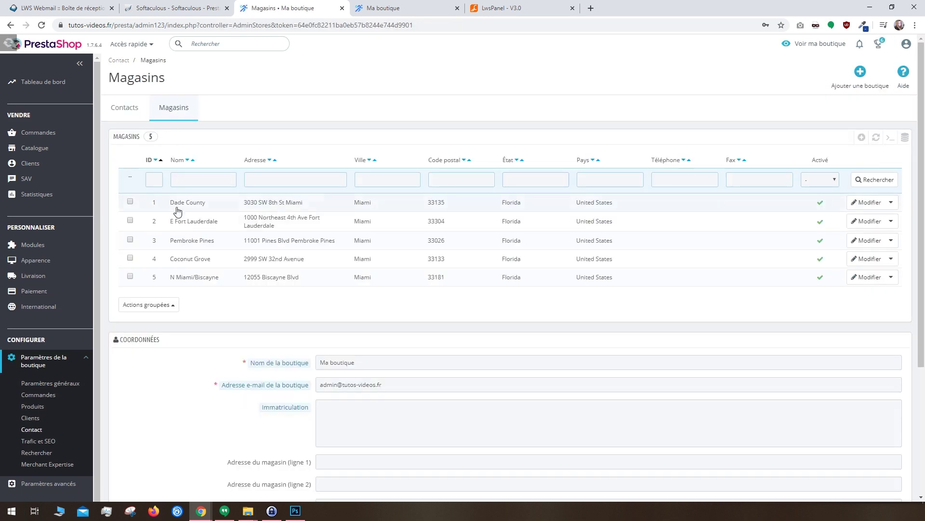
scroll(205, 202, down, 4)
drag(356, 179, 284, 175)
text(LWS Sports)
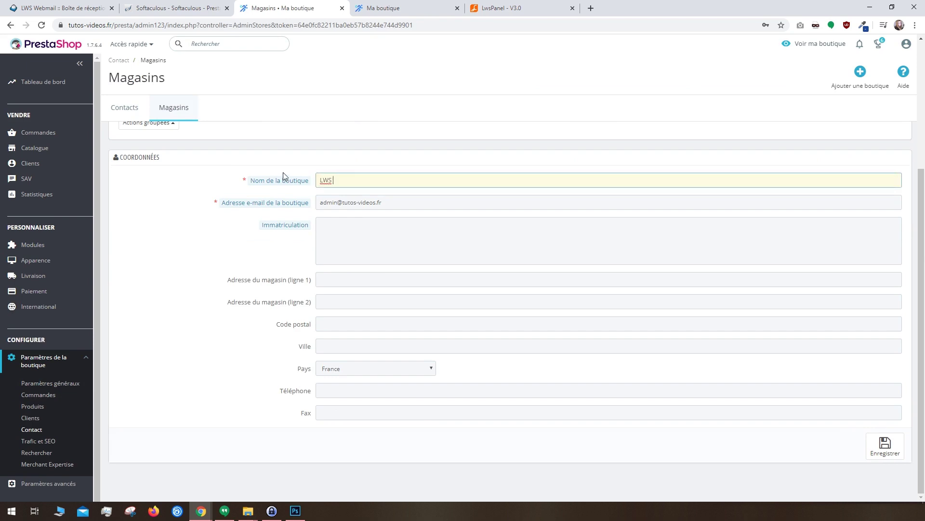
Fill in the shop's street address, postal code, city and phone number, and save the contact details.
click(319, 223)
click(328, 279)
text(10 rue Penthièvre)
click(339, 323)
text(75008)
click(331, 342)
text(Paris)
click(336, 388)
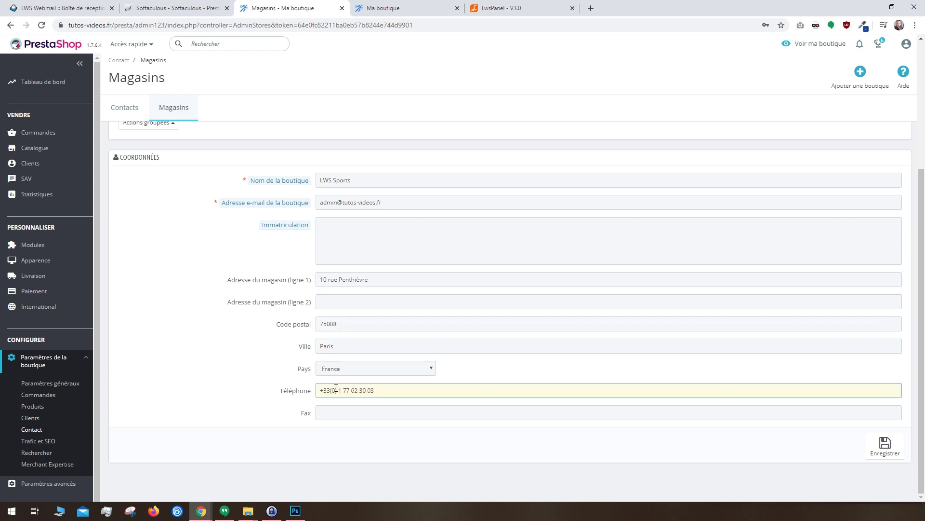
click(873, 453)
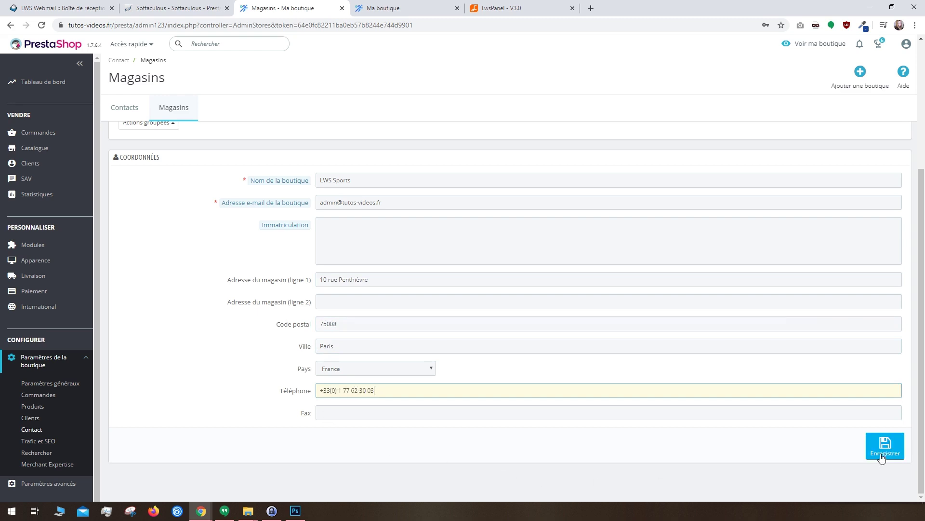
Check the shop's name, address and phone details on the storefront's Contactez-nous page.
click(395, 8)
scroll(71, 211, down, 12)
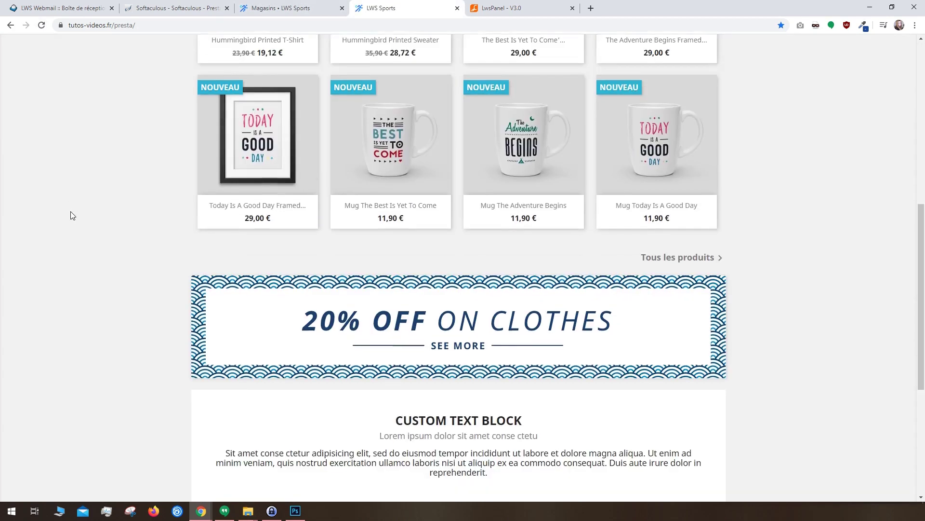
click(343, 446)
drag(255, 197, 223, 168)
drag(296, 222, 238, 234)
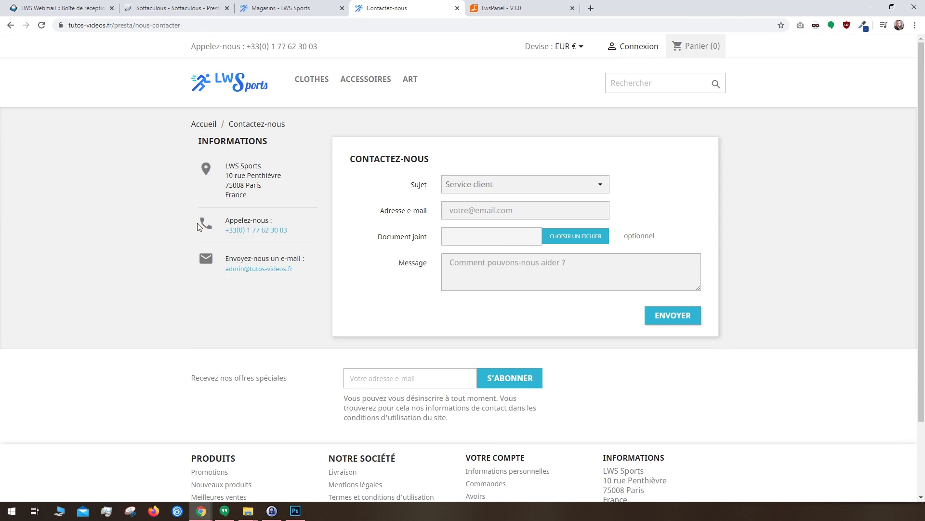
Search the installed modules for "texte" and open the configuration of the custom text blocks module.
click(263, 6)
mouse_move(42, 247)
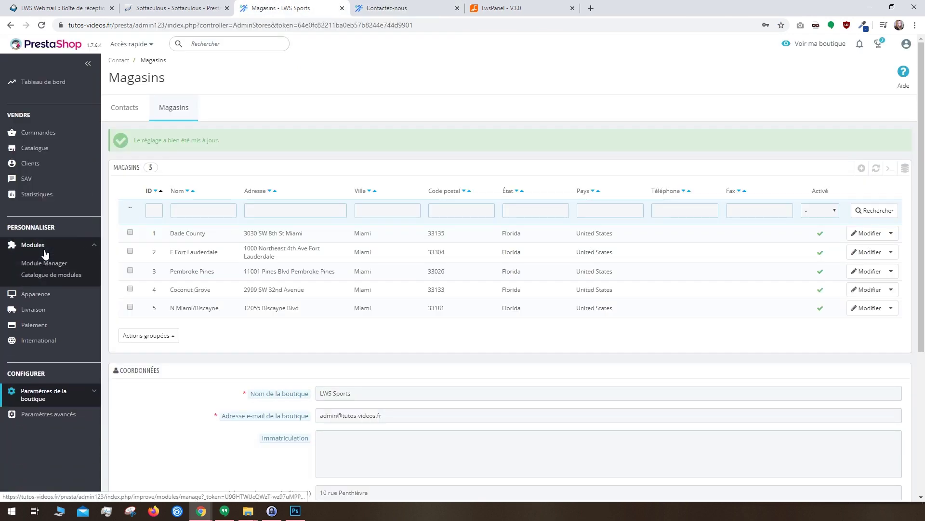
click(42, 264)
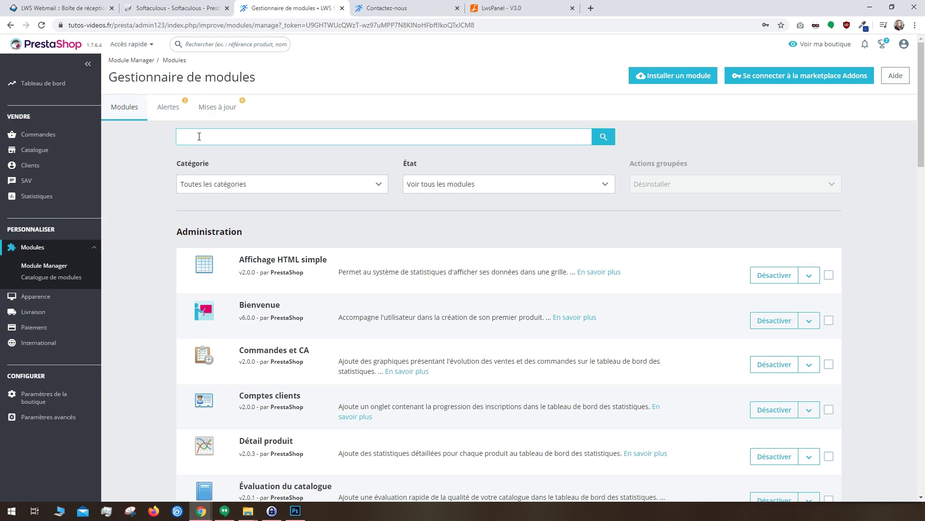
text(texte)
key(Return)
click(772, 276)
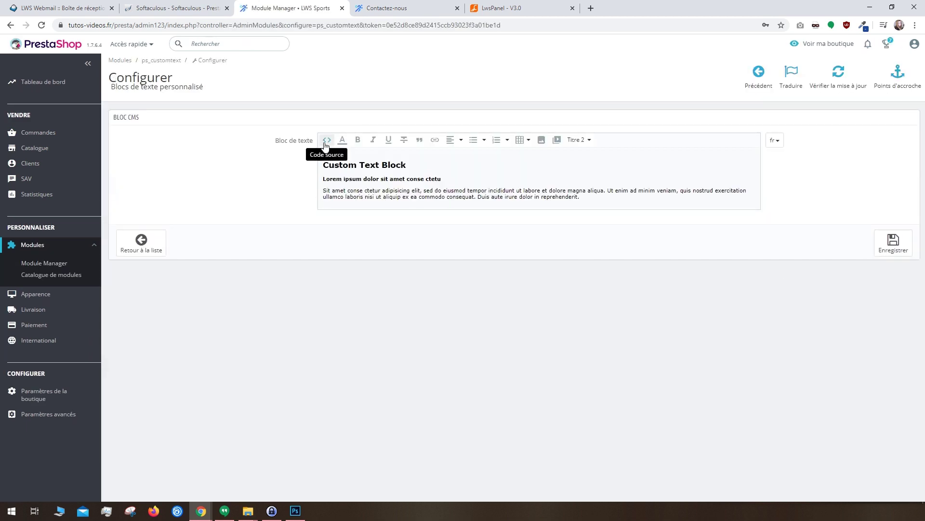
Open the text block's source code, then copy the prepared HTML from a text editor on the computer.
click(326, 139)
key(super)
text(no)
key(Return)
drag(50, 75, 117, 195)
key(ctrl+c)
click(416, 20)
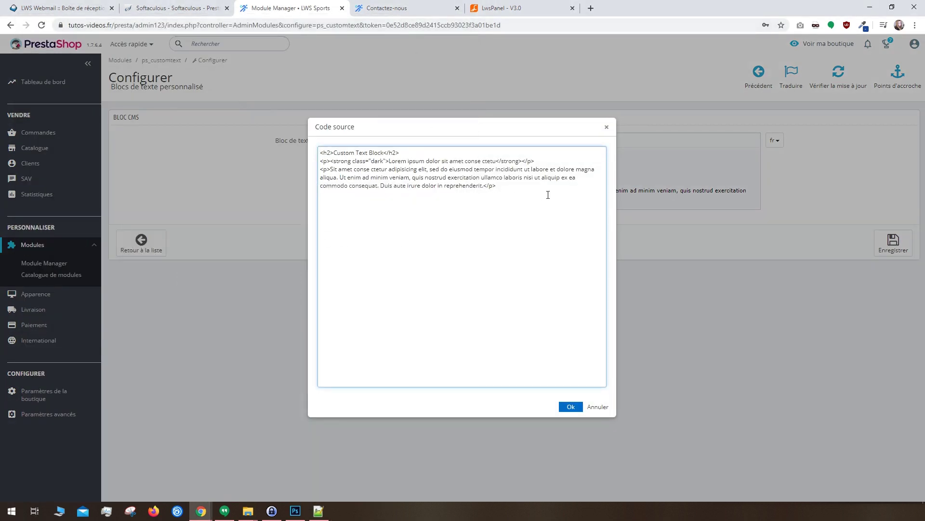
Replace the text block's entire source code with the copied HTML and apply it.
key(ctrl+a)
key(ctrl+v)
click(572, 407)
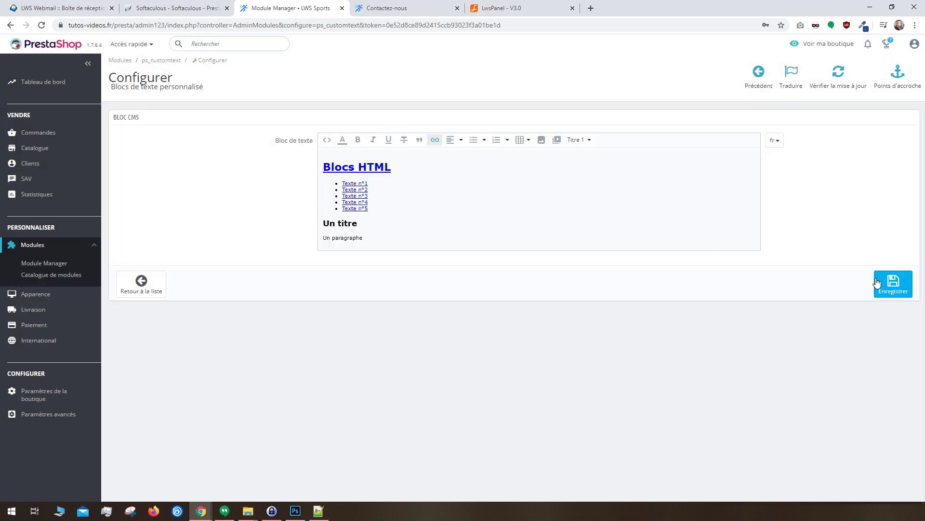
Select all the demo products in the catalogue and delete them in bulk.
click(34, 167)
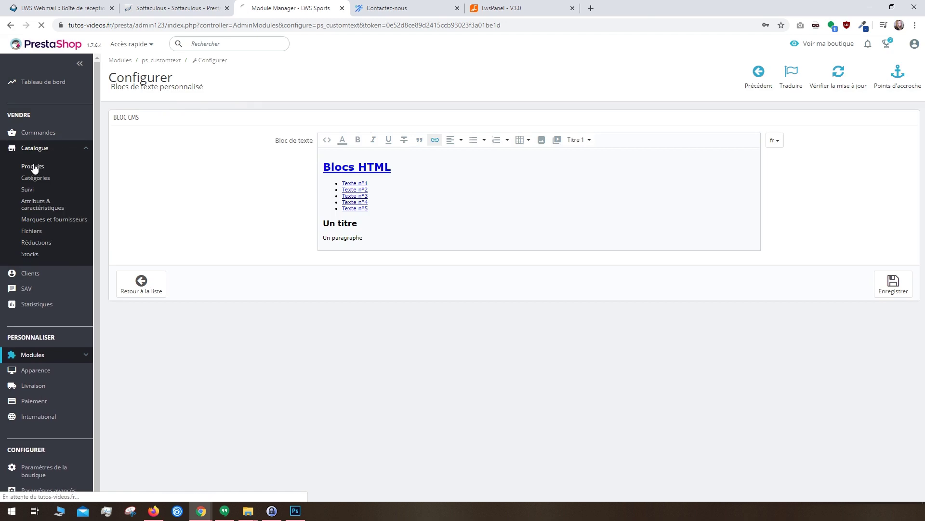
scroll(401, 295, down, 6)
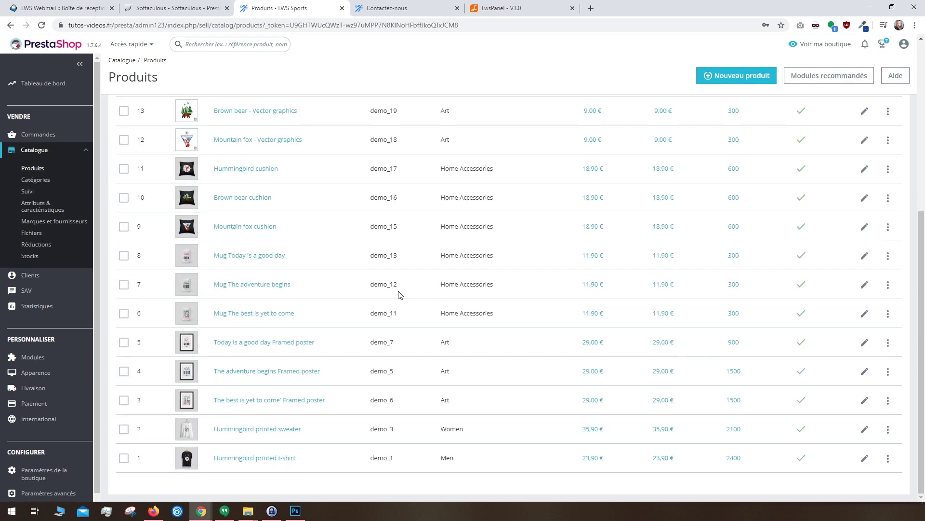
scroll(400, 295, up, 6)
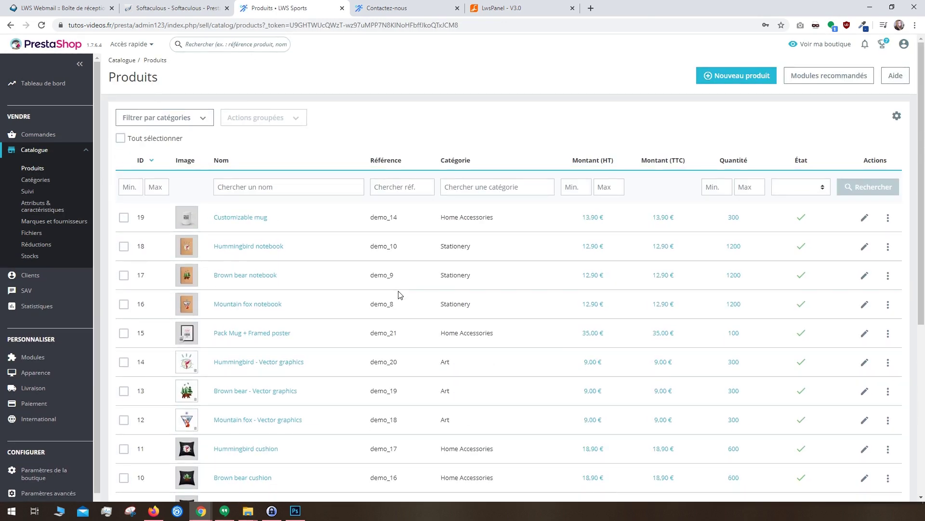
click(120, 138)
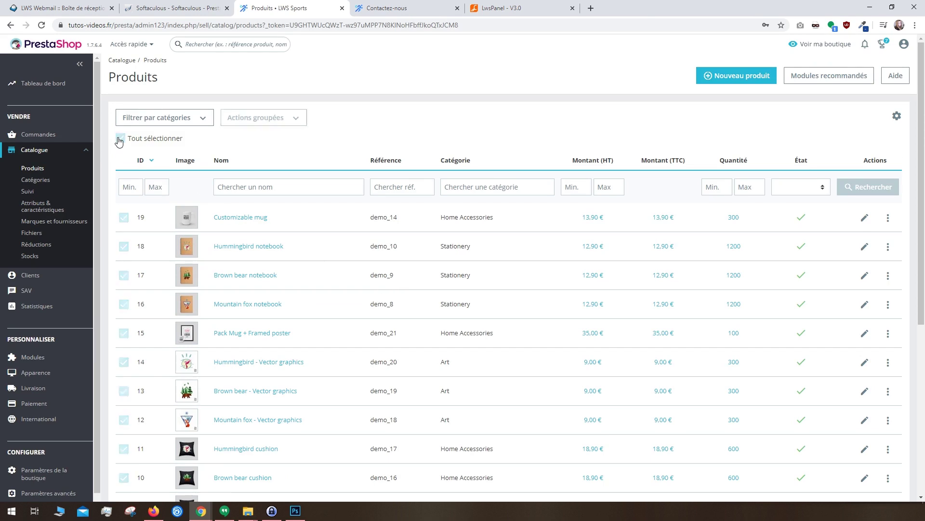
click(238, 120)
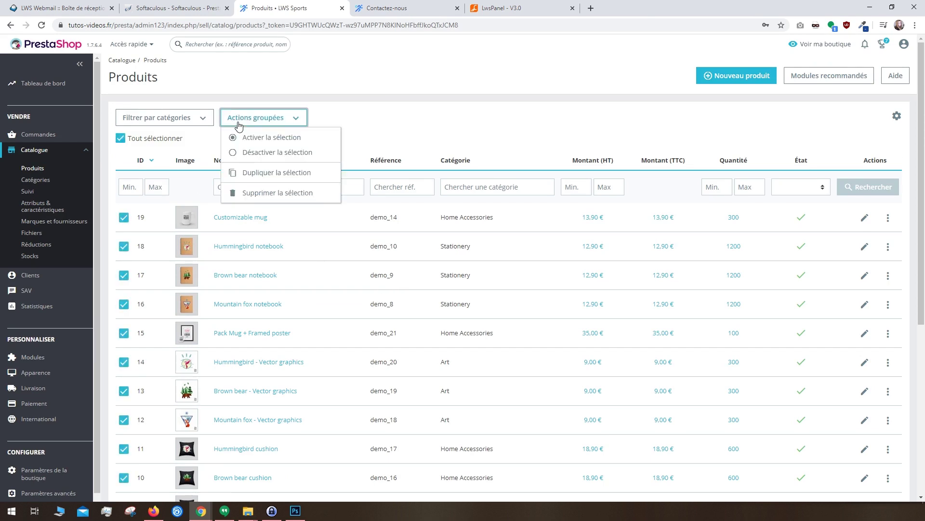
click(256, 193)
click(577, 127)
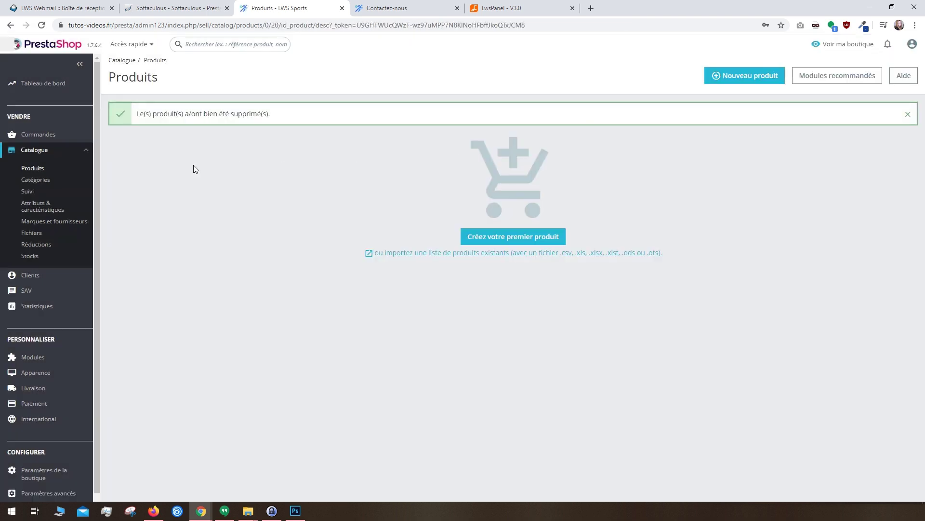
Delete all categories in bulk, keeping the recommended option that attaches products without another category to the parent category and disables them.
click(25, 180)
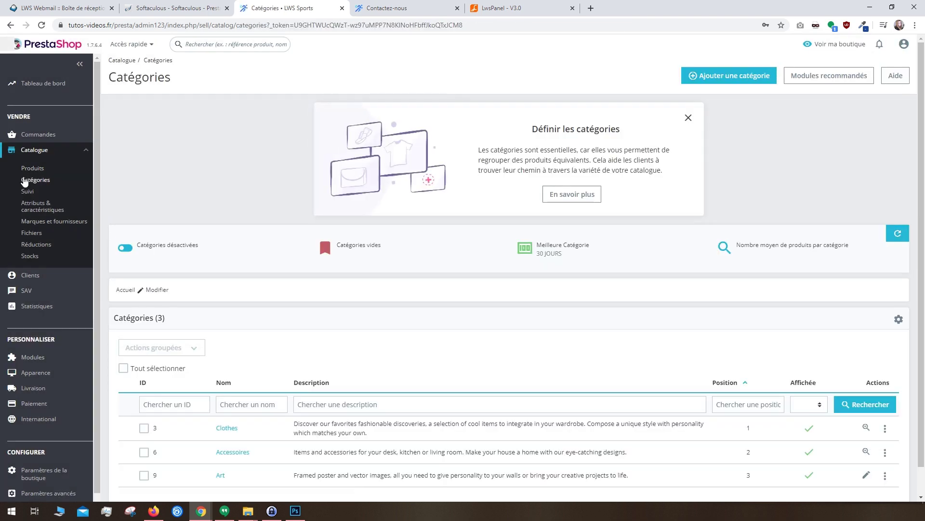
scroll(191, 347, down, 1)
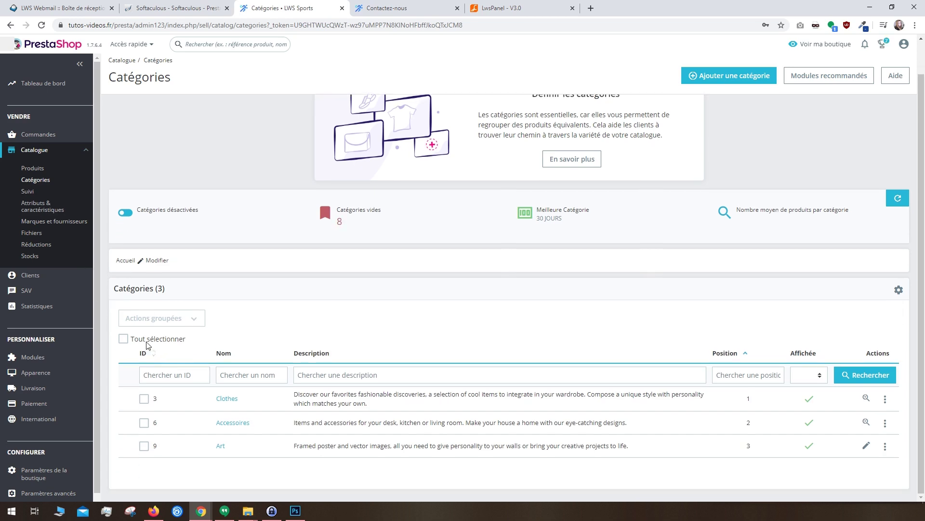
click(145, 347)
click(159, 326)
click(151, 378)
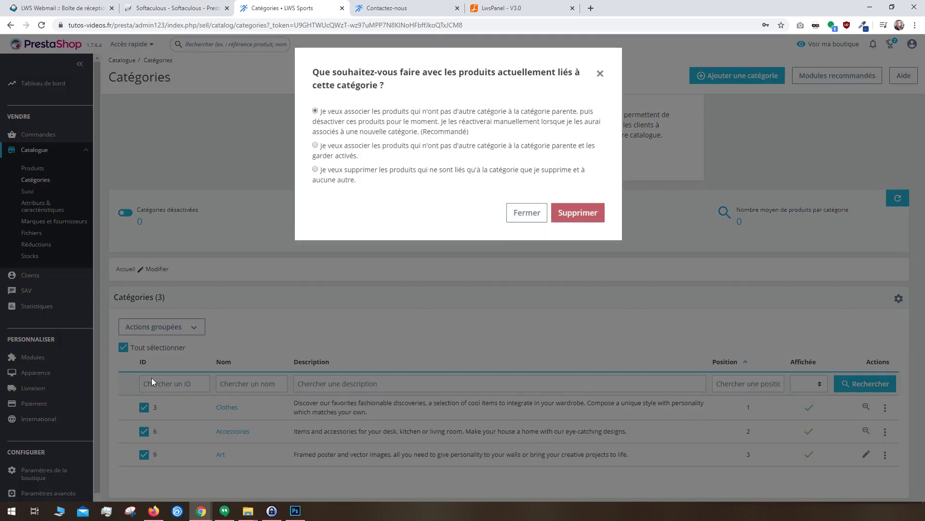
click(601, 214)
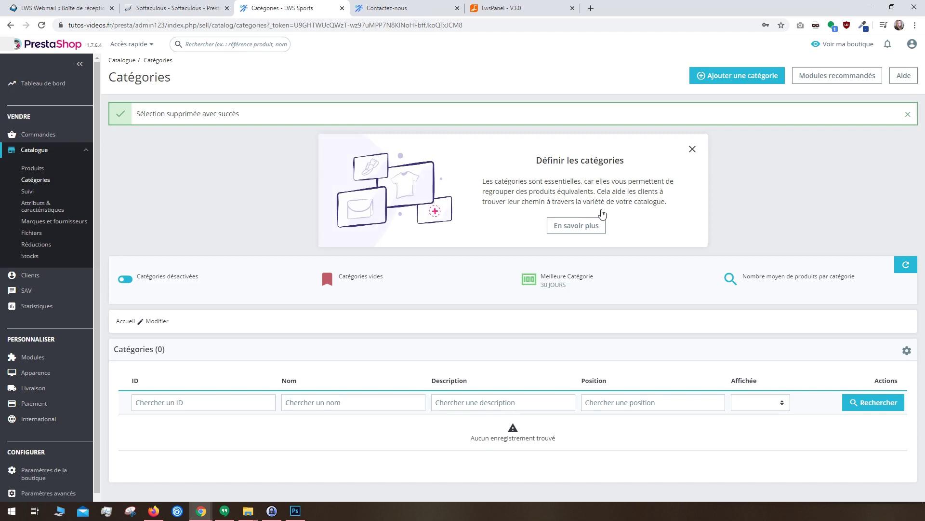
Search the catalogue of modules for "cleaner".
mouse_move(34, 357)
click(40, 278)
click(203, 139)
text(cleaner)
key(Return)
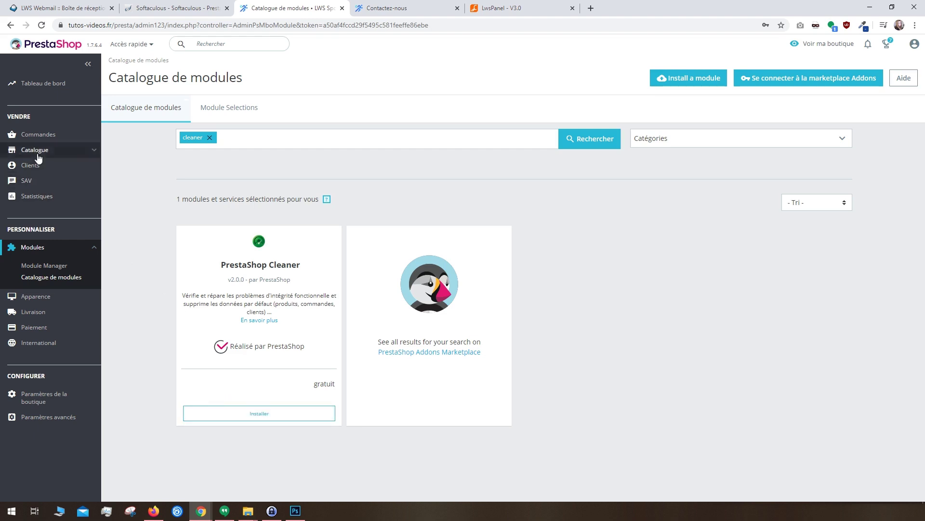
Start a new category named "Homme" under Accueil with the description "Vêtements de sport pour homme".
mouse_move(35, 150)
click(30, 182)
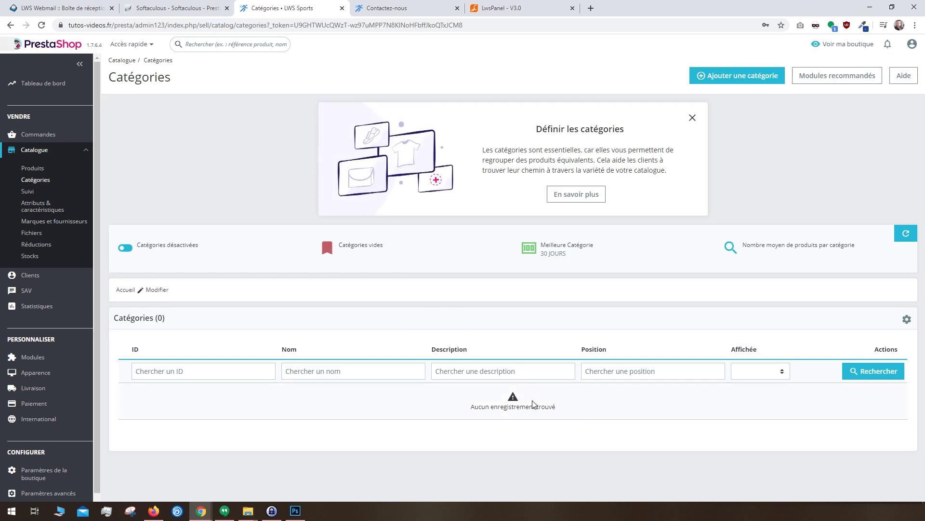
click(723, 77)
click(676, 140)
text(Homme)
click(472, 301)
text(v)
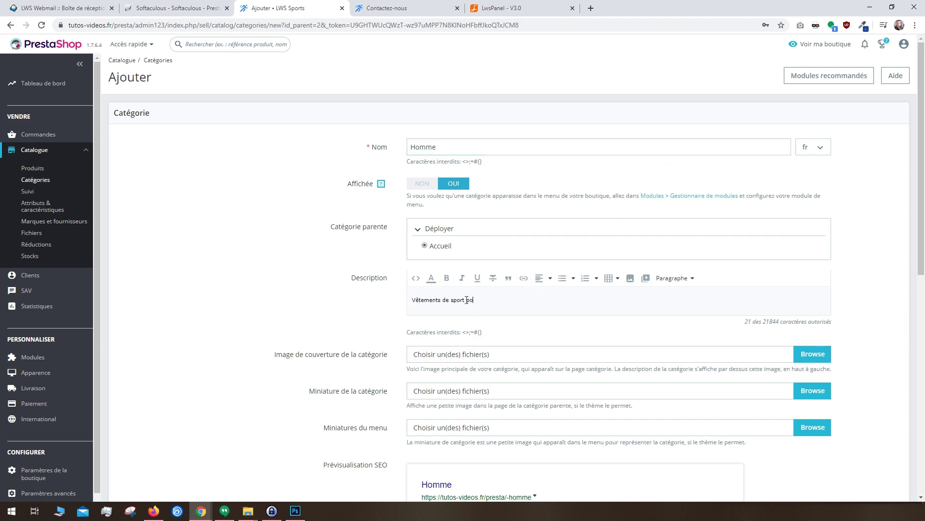
Set the Homme category's title tag to "Vêtement de sport pour homme" and meta description to "Achetez vos vêtements sportifs (débardeurs, joggings, etc...)".
scroll(465, 318, down, 3)
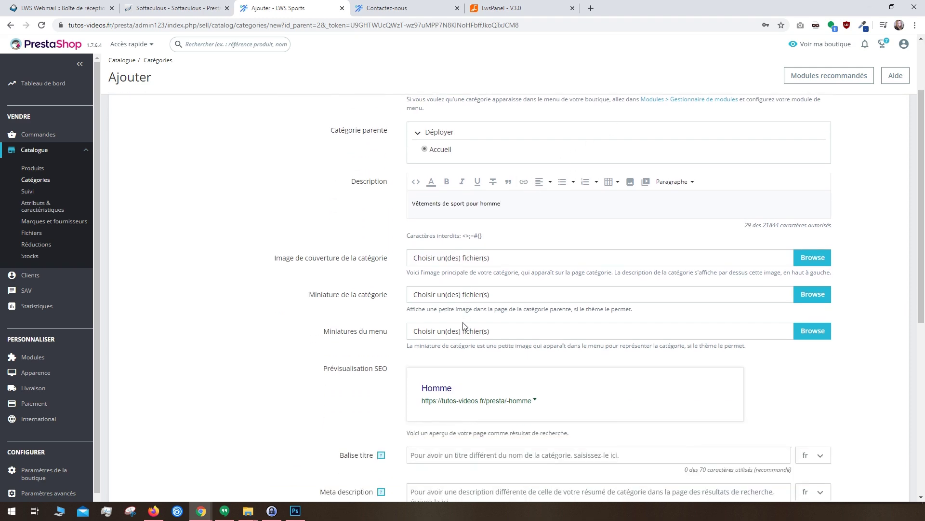
click(457, 407)
text(Vête)
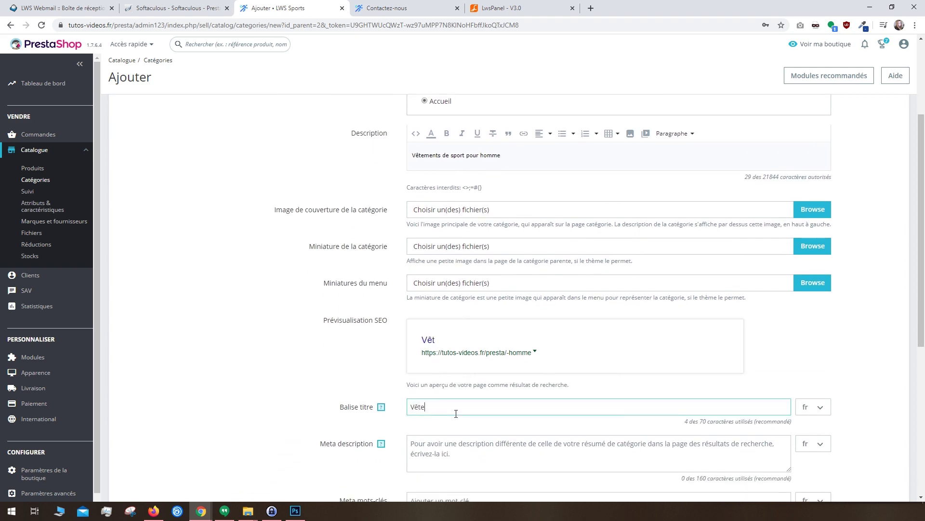
text(ment de sport pour homme)
click(450, 441)
text(Achetez vos vêtements sportifs (débardeurs, joggings, etc...))
Add the meta keywords sport, course, yoga, muscu, musculation, fitness, jogging, legging, debardeur and tshirt to the Homme category, and save it.
scroll(448, 441, down, 4)
click(409, 318)
text(sport,course,yoga,muscu,musculation,fi)
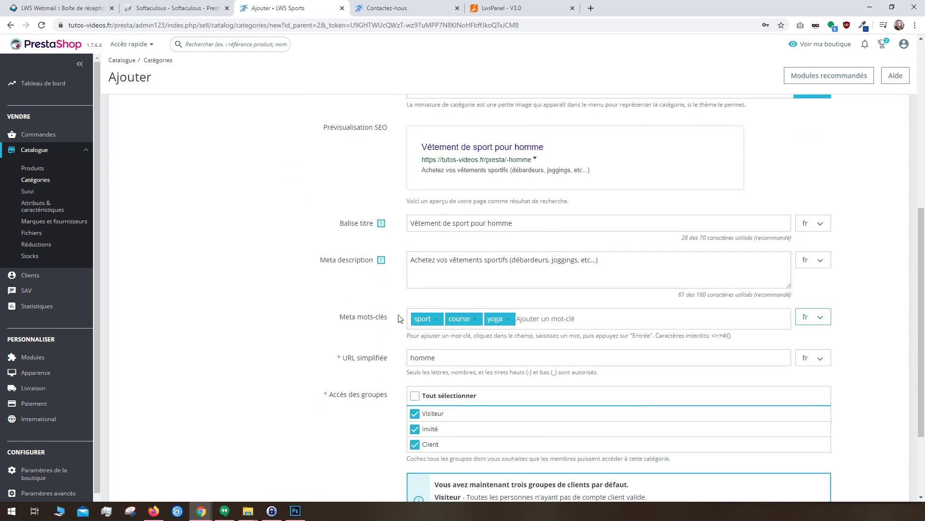
text(tness,jogging,legging,debardeur,tshirt,)
scroll(404, 320, down, 3)
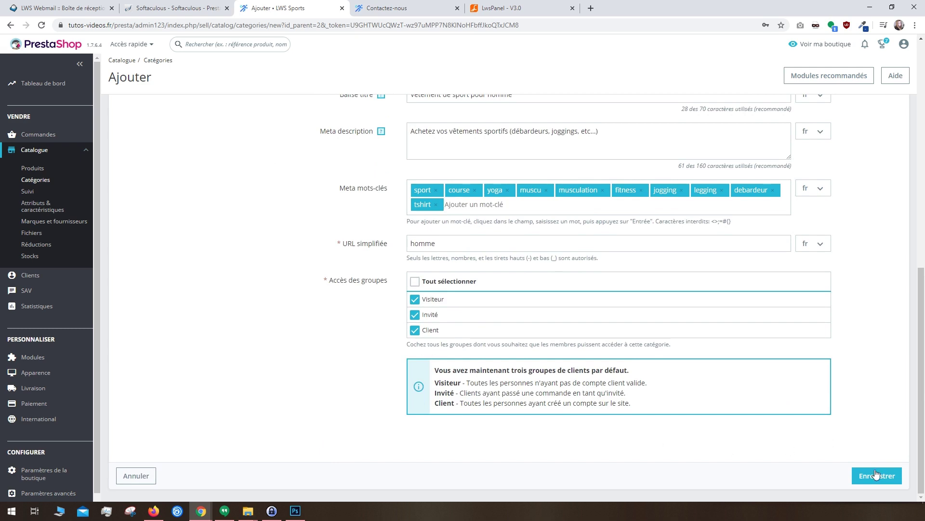
click(876, 475)
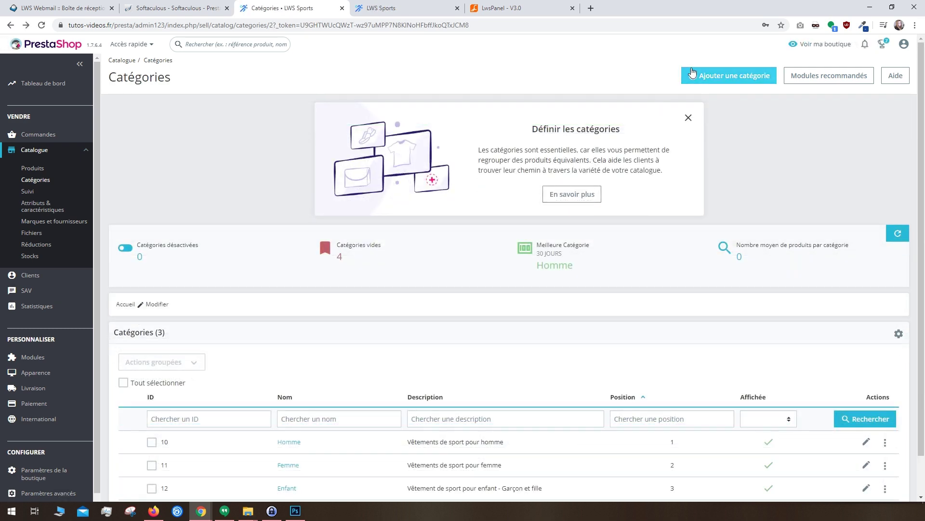
Start a new category "Leggings" under Femme with the description "Découvrez nos leggings, pantalons de sport ultra confortables et gainants.".
click(693, 74)
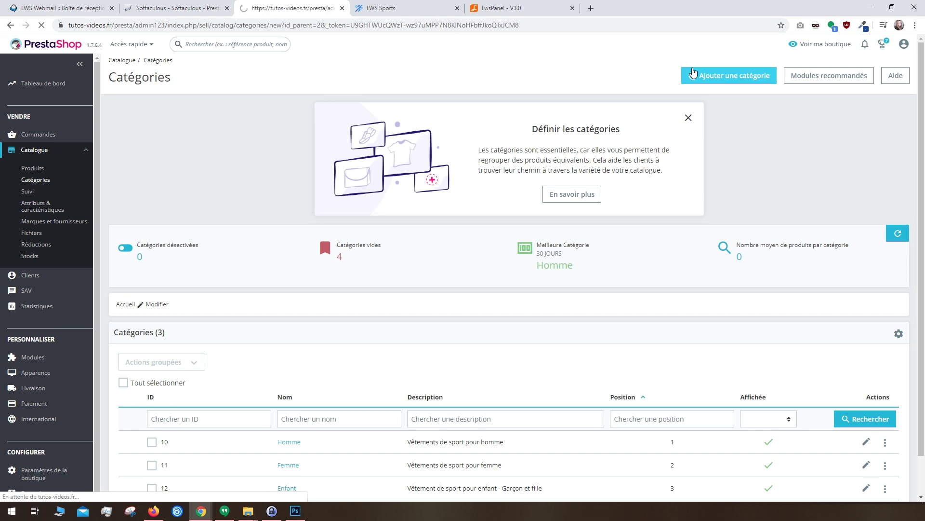
click(484, 145)
text(Leggings)
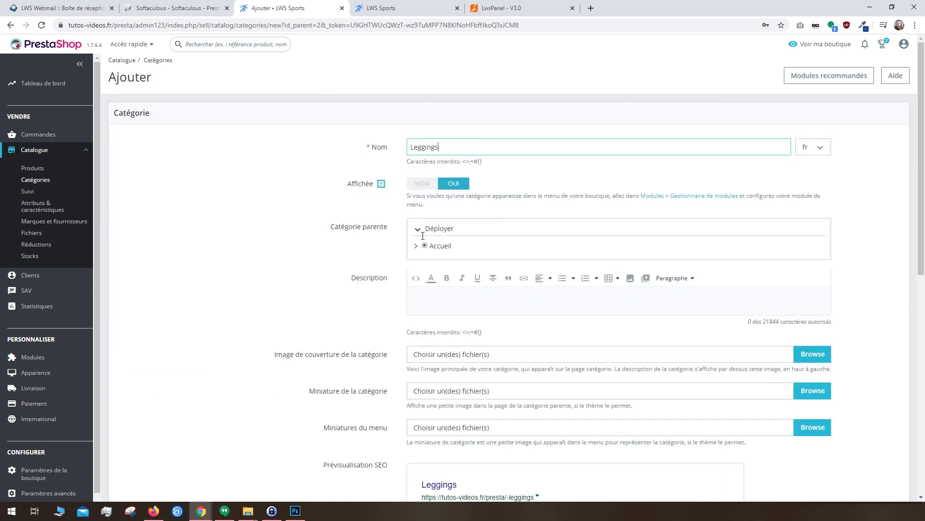
click(416, 246)
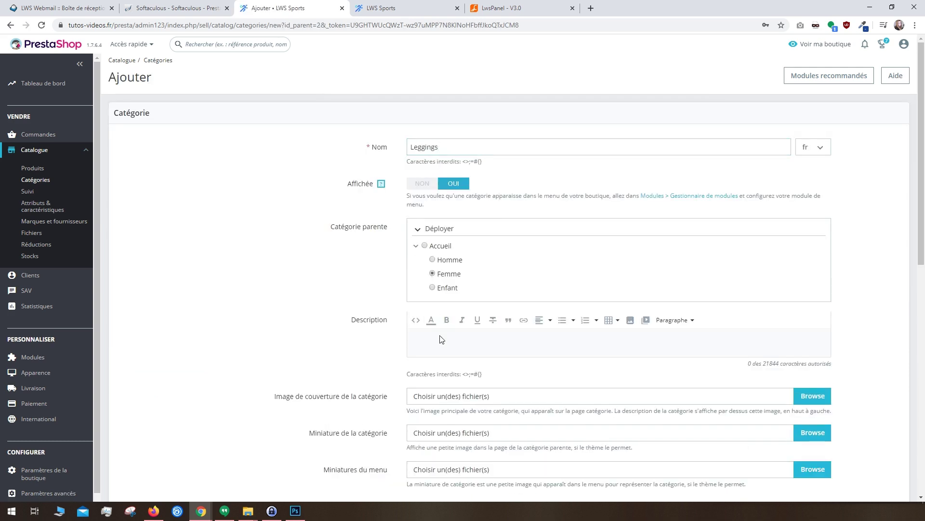
text(ez nos leggings, pantalons de sport ultra confortables)
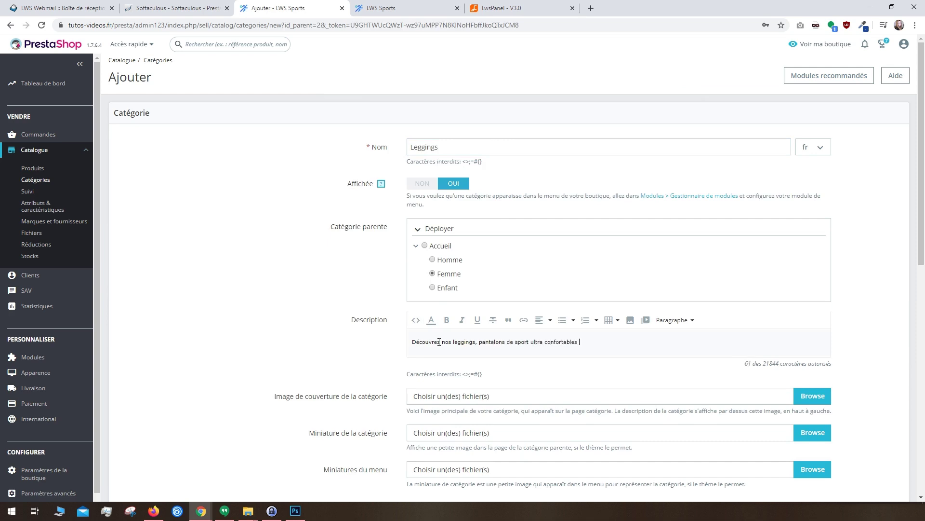
Set the Leggings category's title tag to "Leggings Femme haute qualité" and meta description to "Pantalons leggings / joggings haute qualité pas cher".
scroll(439, 342, down, 6)
click(464, 305)
text(Leggings Femme haute qualité)
click(460, 343)
text(Pa)
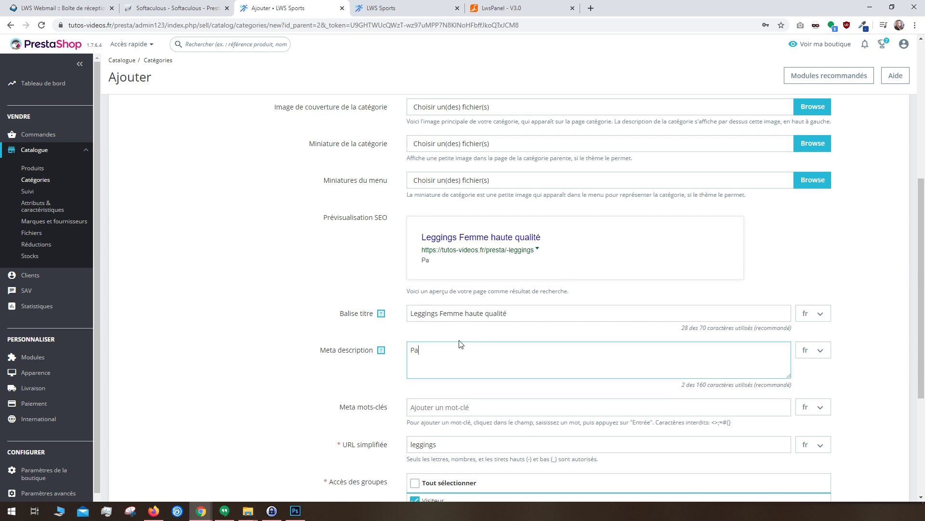
text(ntalons leggings / joggings haute qualité pas cher)
Add meta keywords legging, pantalon, sport, jogging, femme, confort, gainant and élastique, set the friendly URL to leggings-femme, and save the Leggings category.
click(447, 408)
text(legging,pantalon,sport,jogging,femme,confort,gainant,élastique,)
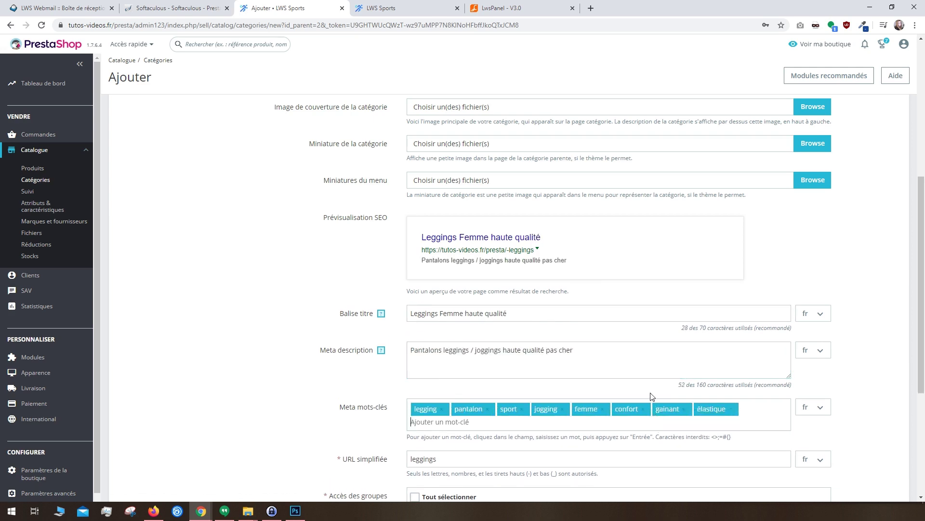
scroll(652, 396, down, 4)
click(463, 264)
text(-femme)
scroll(918, 457, down, 1)
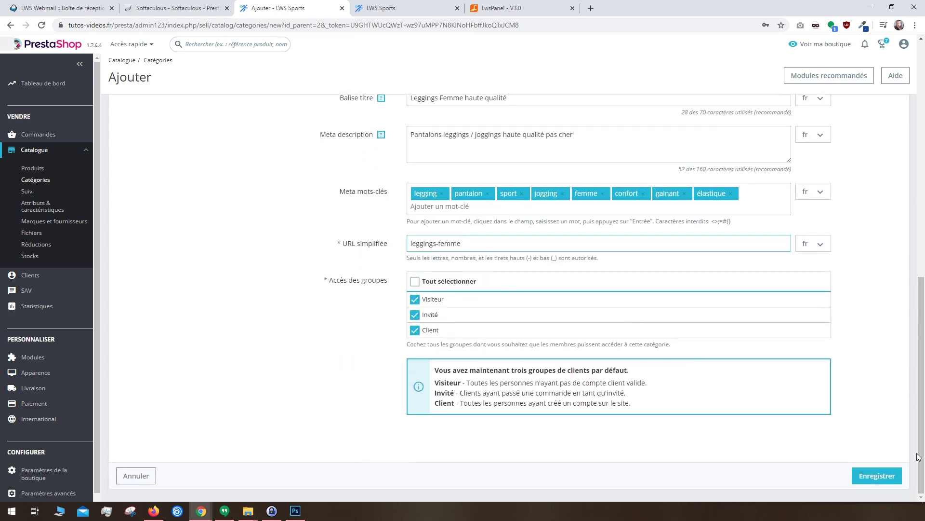
click(897, 479)
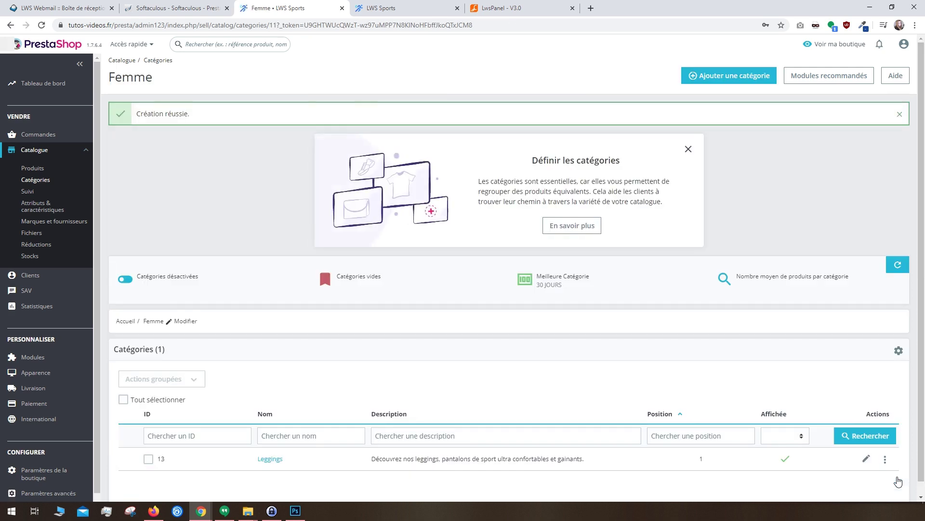
Create the first product in the catalogue and name it "Tenue de sport femme - collection nature".
click(154, 62)
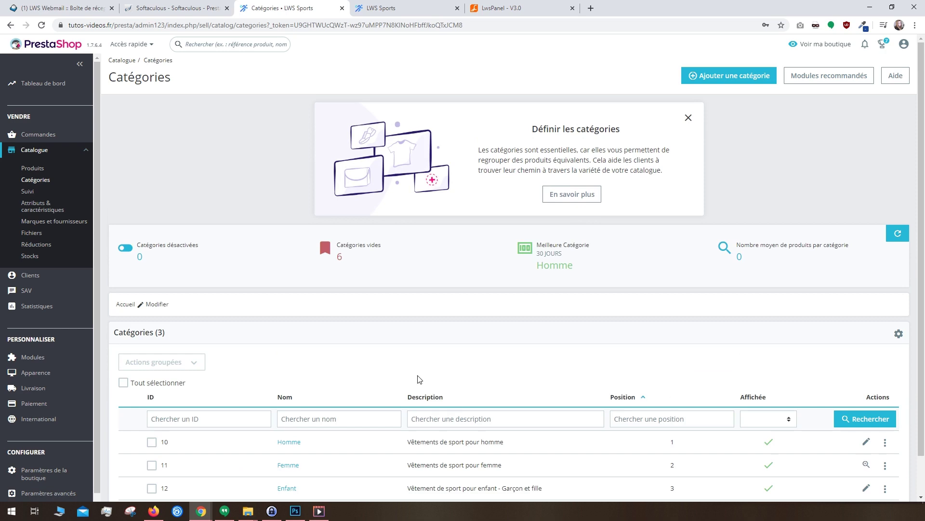
click(32, 172)
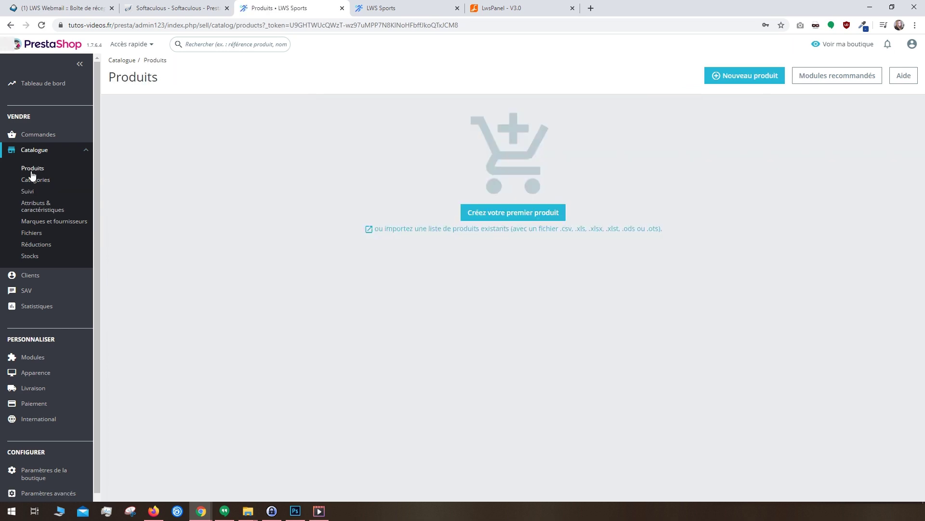
click(502, 211)
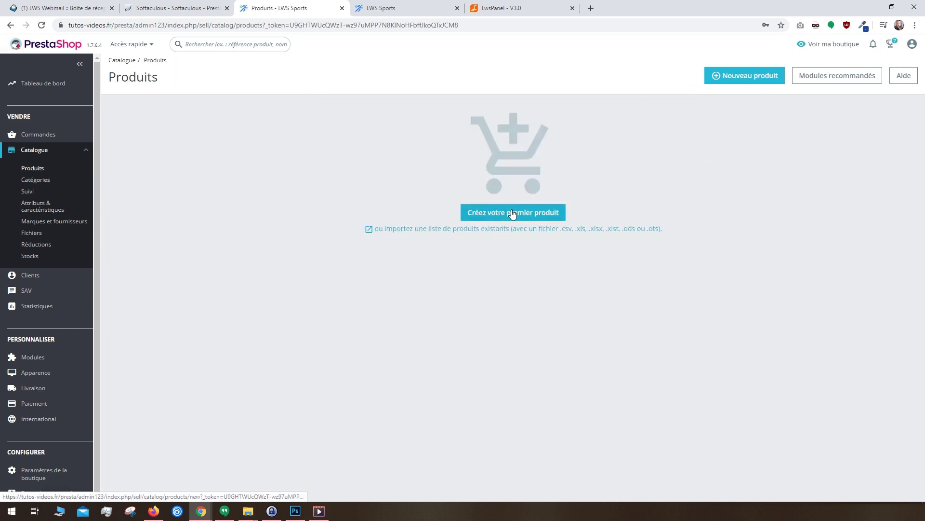
click(345, 78)
text(Tenu)
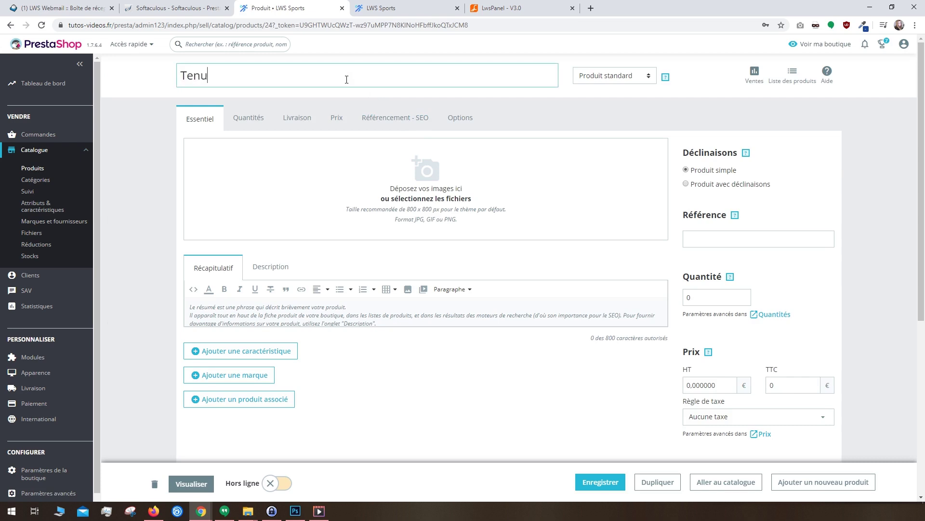
text(e de sport femme - collection nature)
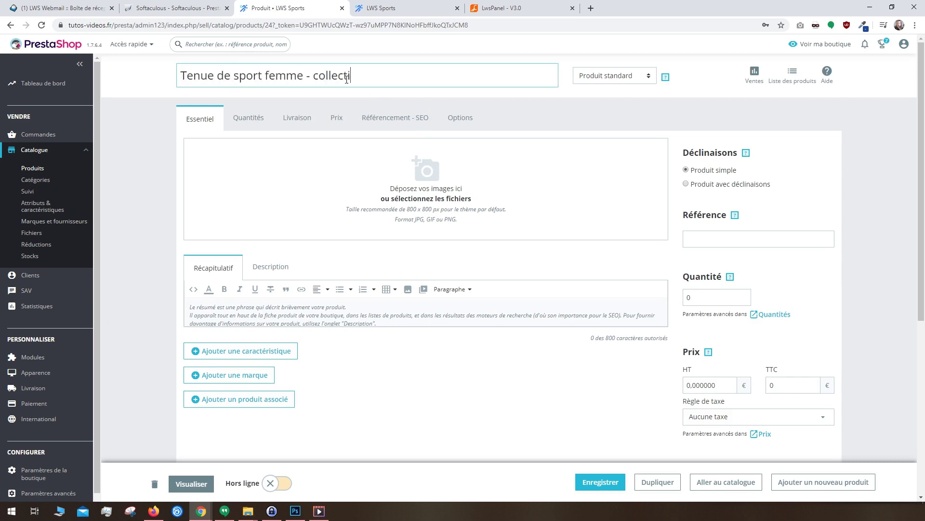
Enter the product summary "Tenue 2 pièces legging + brassière, matière haute compression 80% Polyester - 20% Élasthanne", removing the trailing text from "pour un maintien optimal".
click(209, 307)
text(Tenue 2 pièces legging + brassière, matière haute compression 80% Polyester - 20% Élasthanne pour un maintien optimal, idéal pour la marche, course, gym, fitness, yoga, musculation...)
click(268, 267)
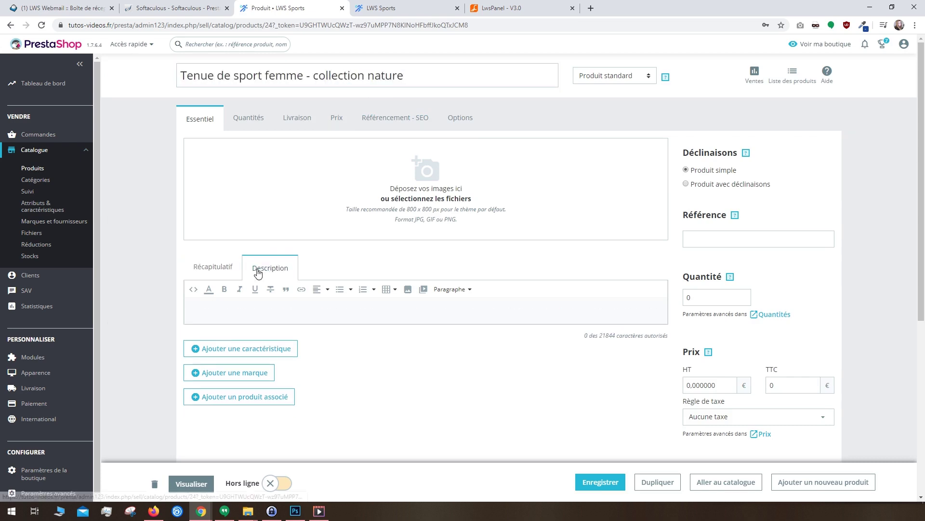
click(221, 269)
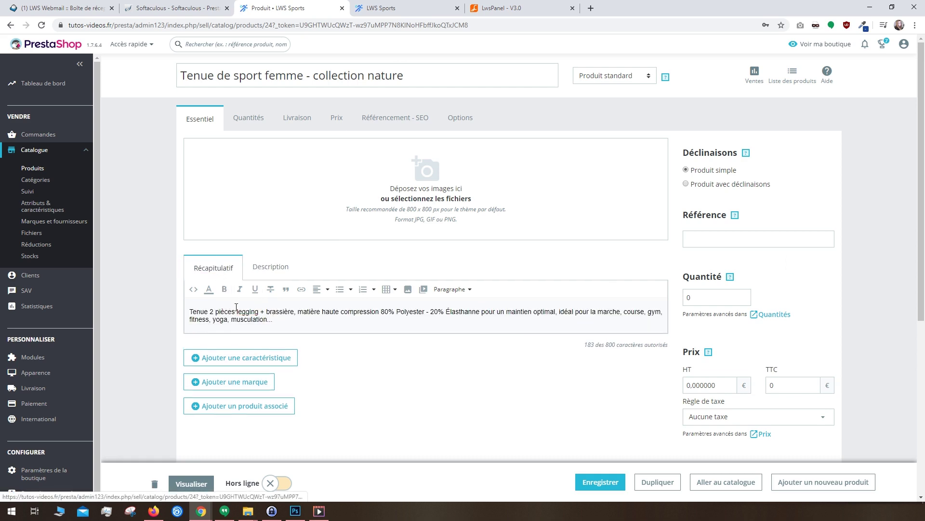
drag(484, 312, 487, 337)
key(Delete)
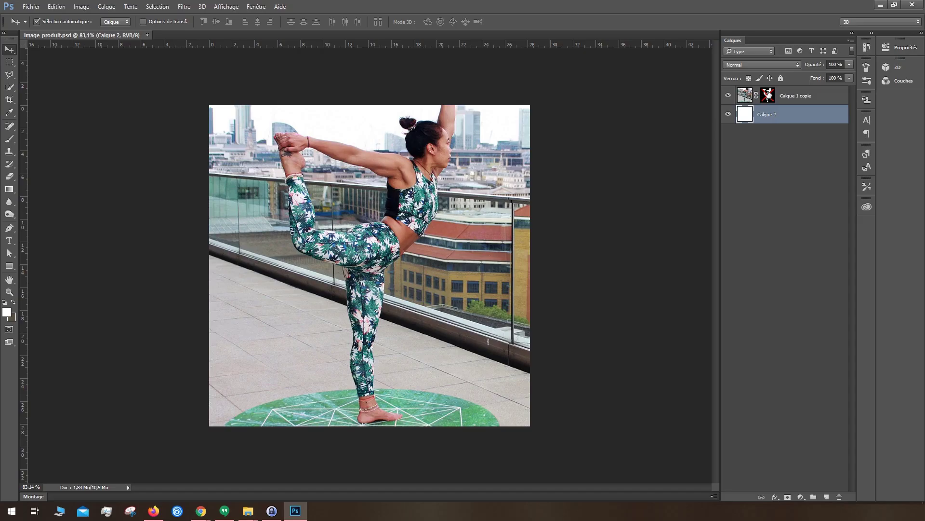
Re-enable the layer mask on Calque 1 copie and duplicate that masked layer.
shift+click(768, 95)
right_click(815, 99)
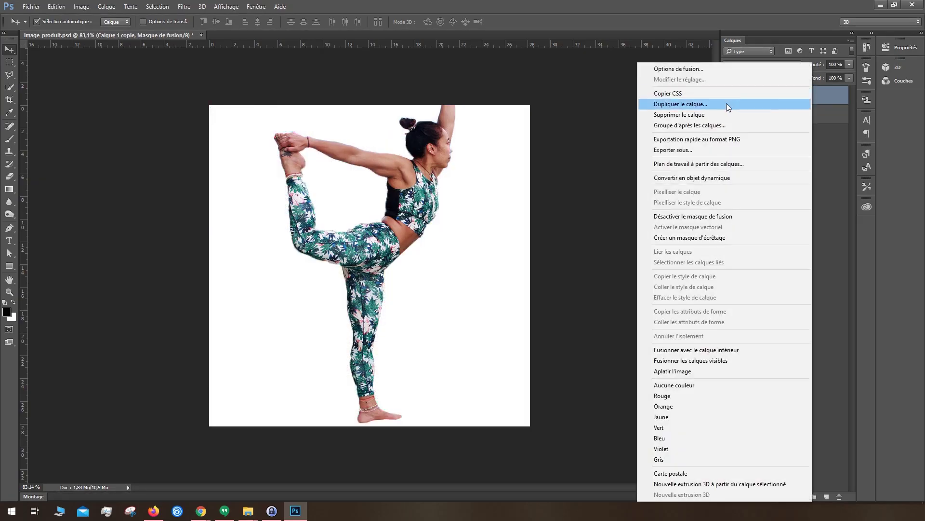
click(730, 103)
key(Return)
Remove the mask from one of the two photo layers, place that layer beneath the masked one and set its opacity to 30%.
right_click(768, 95)
click(771, 113)
drag(776, 96, 775, 119)
key(2)
Switch to the product page in Chrome, upload the outfit photo as the product's image and add a brand field.
mouse_move(201, 511)
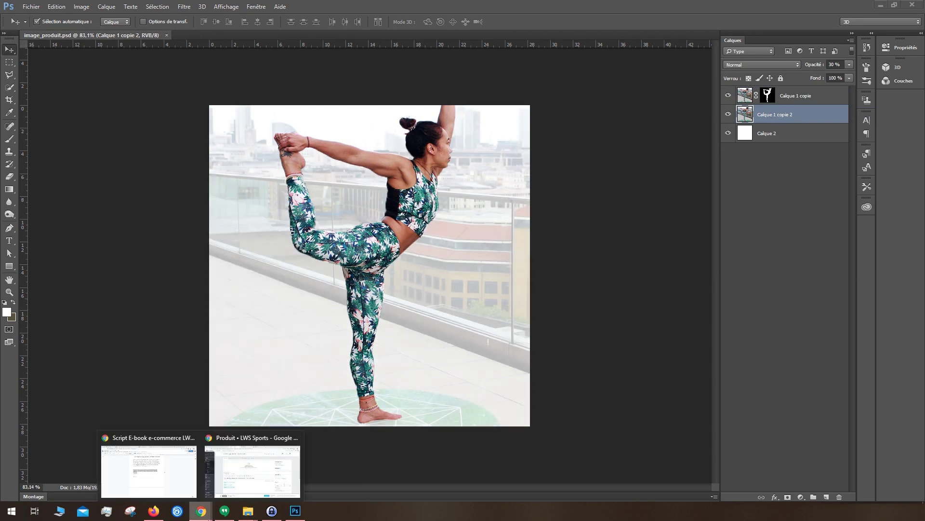
click(231, 486)
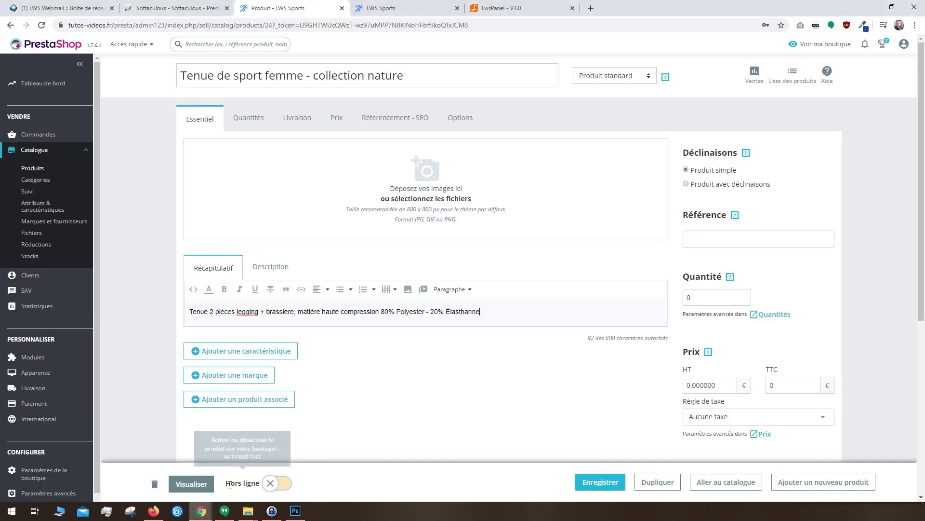
click(428, 185)
double_click(287, 283)
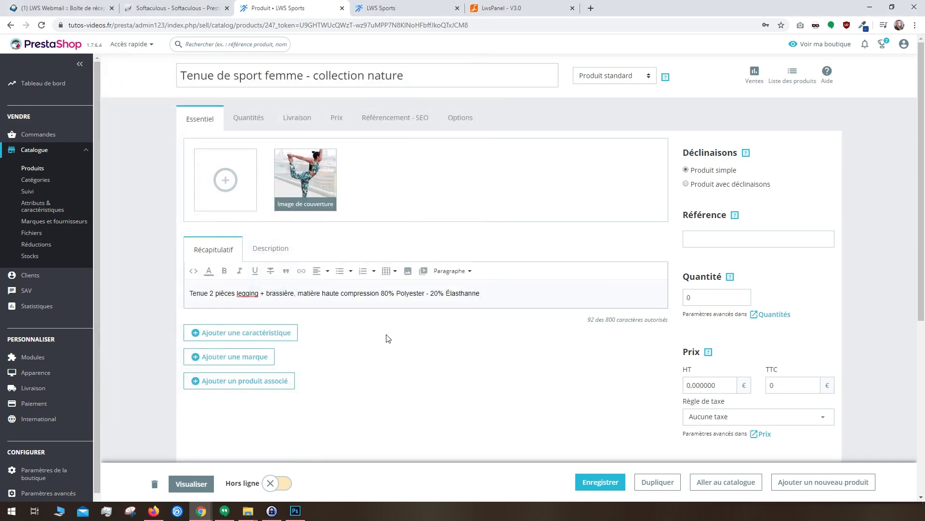
click(267, 357)
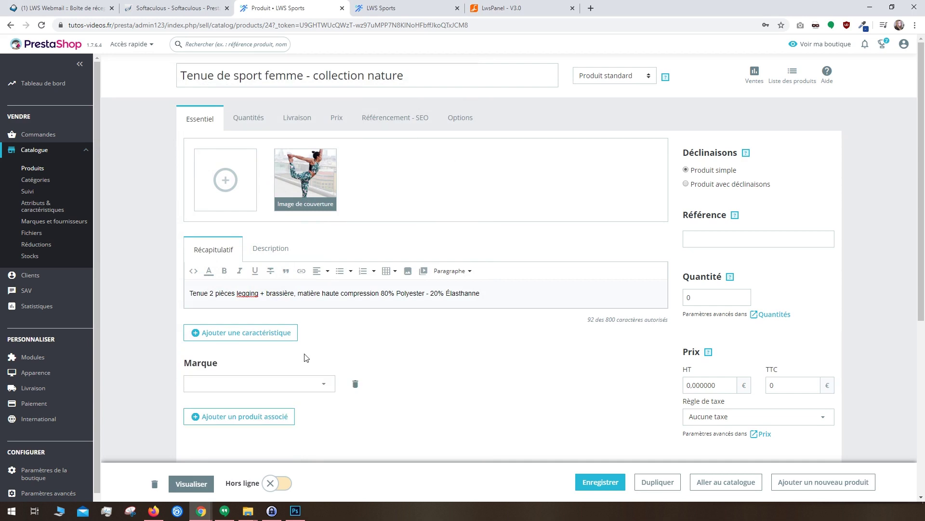
Set the product's reference to TENUE-NATURE-01, quantity to 500, price excluding tax to 79.99 € and main category to Tenues.
click(703, 239)
text(TENUE-NATURE-01)
key(Tab)
double_click(724, 388)
text(79.99)
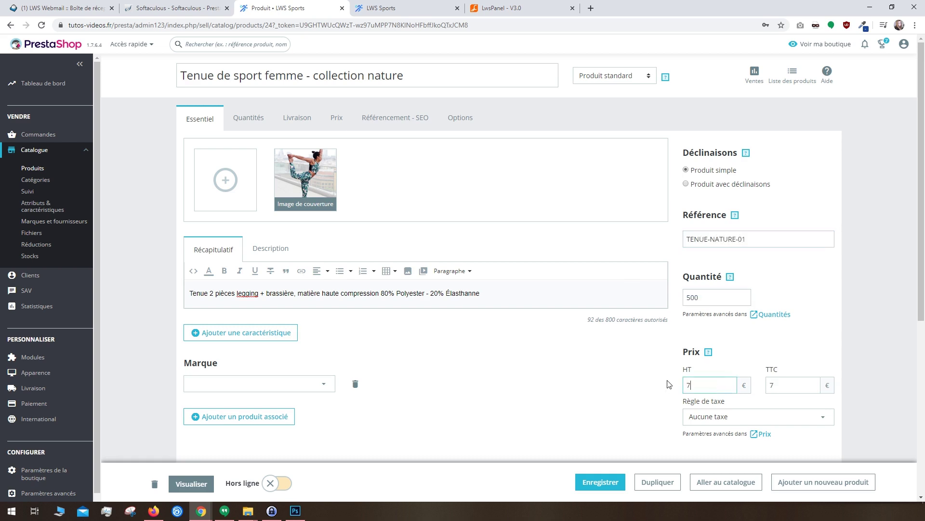
scroll(708, 361, down, 5)
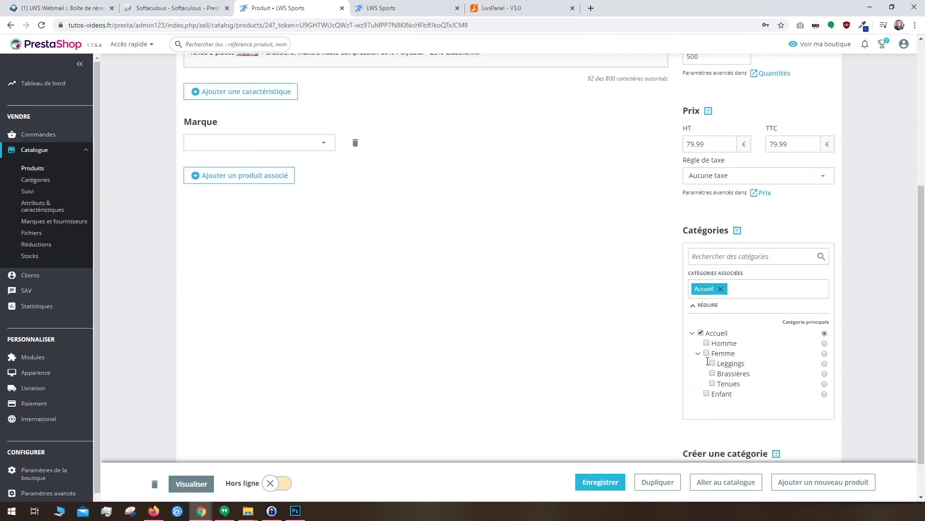
click(825, 385)
Make it a product with combinations and select sizes S, M, L and XL with the colours Vert and Bleu.
scroll(825, 388, up, 5)
click(736, 184)
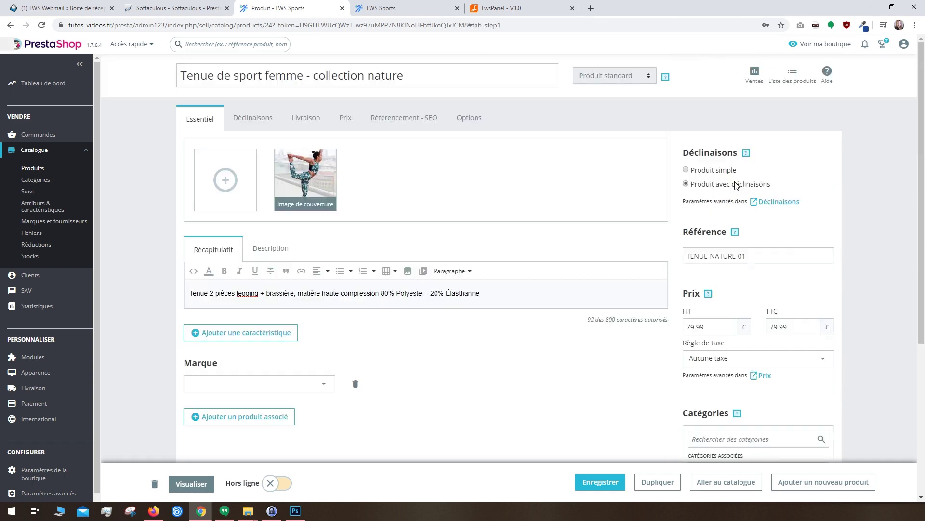
click(784, 202)
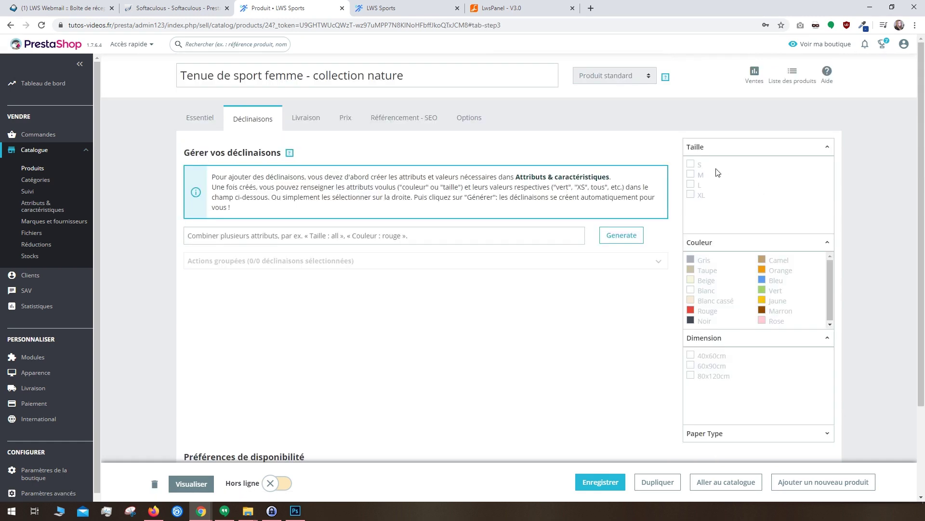
click(691, 165)
click(691, 175)
click(691, 184)
click(691, 195)
click(762, 290)
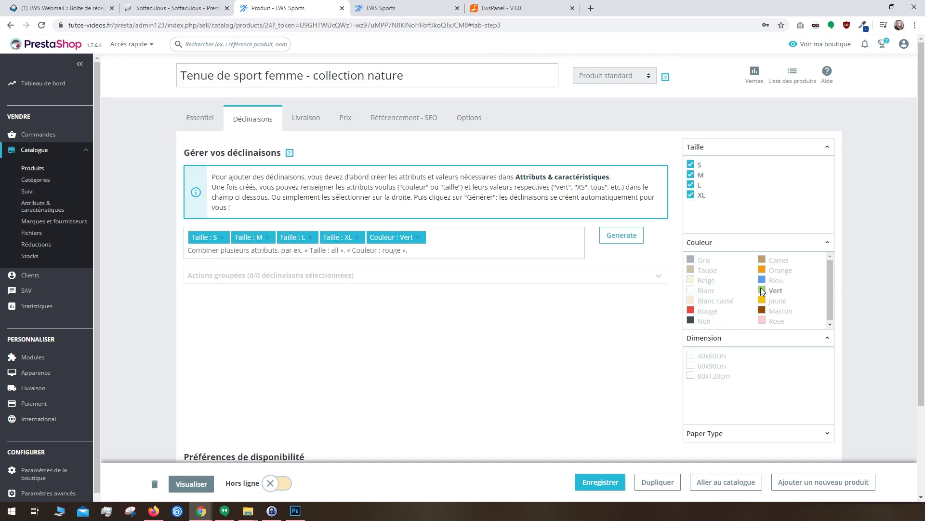
click(762, 280)
Set the product's title tag to "Tenue de sport femme 2 pièces haute qualité" and add a meta description of its material and suitable sports.
click(395, 119)
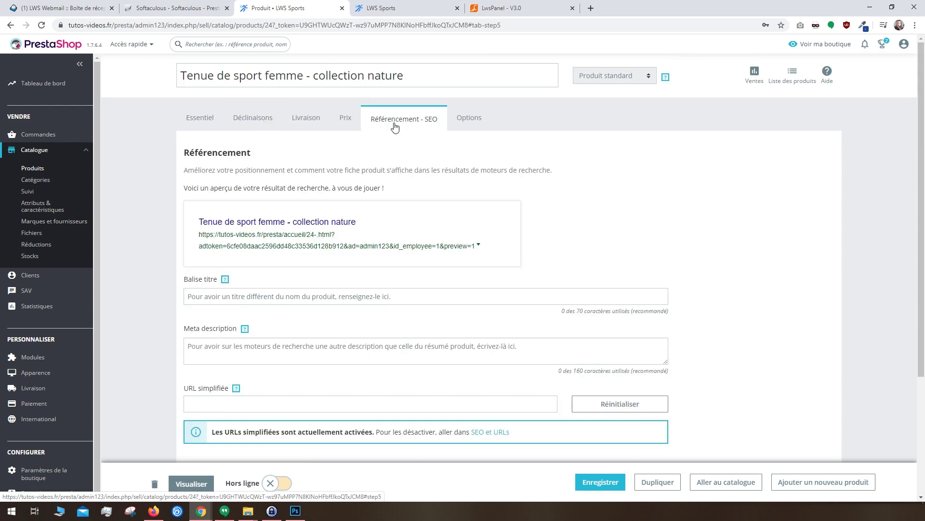
click(353, 295)
text(Tenue de sport femme 2 pièces haute qualité)
click(345, 348)
text(Tenue 2 pièces legging + brassière, matière haute compression 80% Polyester - 20% Élasthanne pour un maintien optimal, idéal pour la marche, course, gym, fitness, yoga, musculation...)
Set the product's friendly URL to tenue-nature-femme, check its visibility options and save the product.
scroll(356, 329, down, 2)
click(355, 329)
text(tenue-nature-femme)
scroll(352, 332, down, 2)
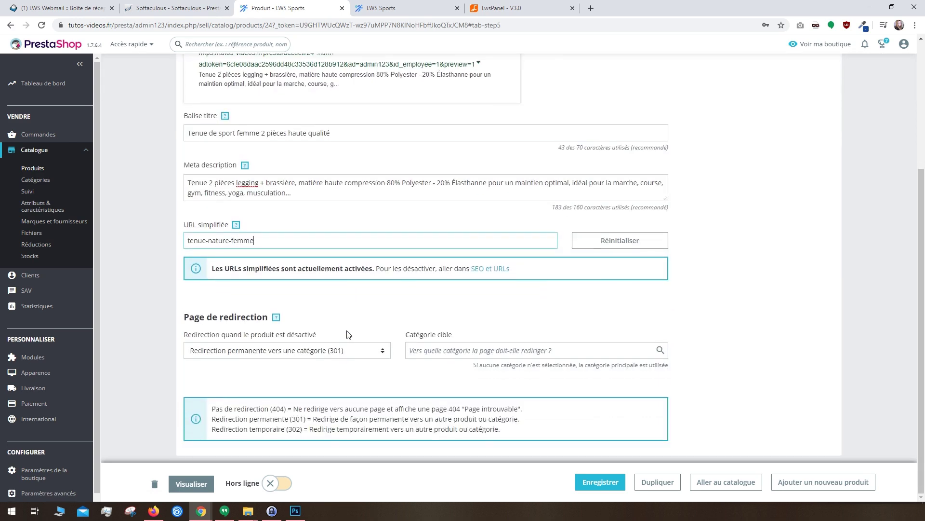
scroll(349, 333, up, 4)
click(463, 122)
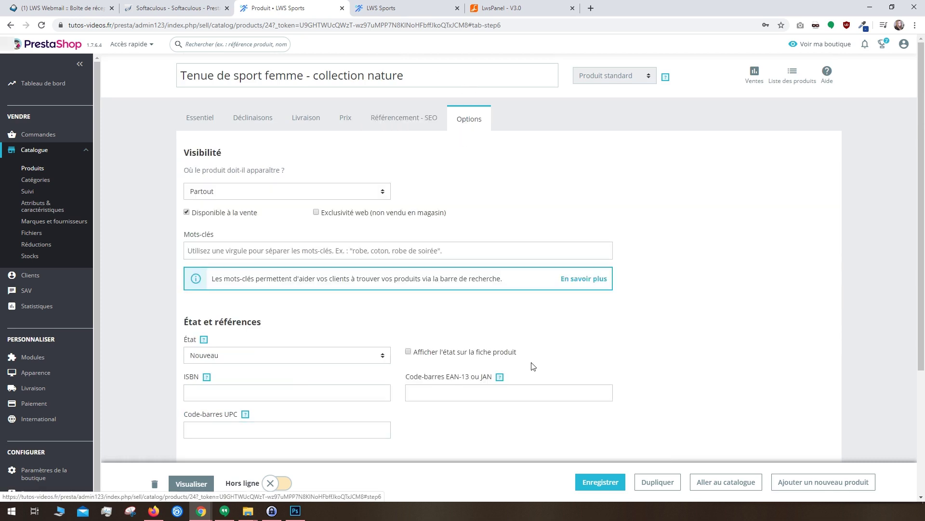
click(600, 482)
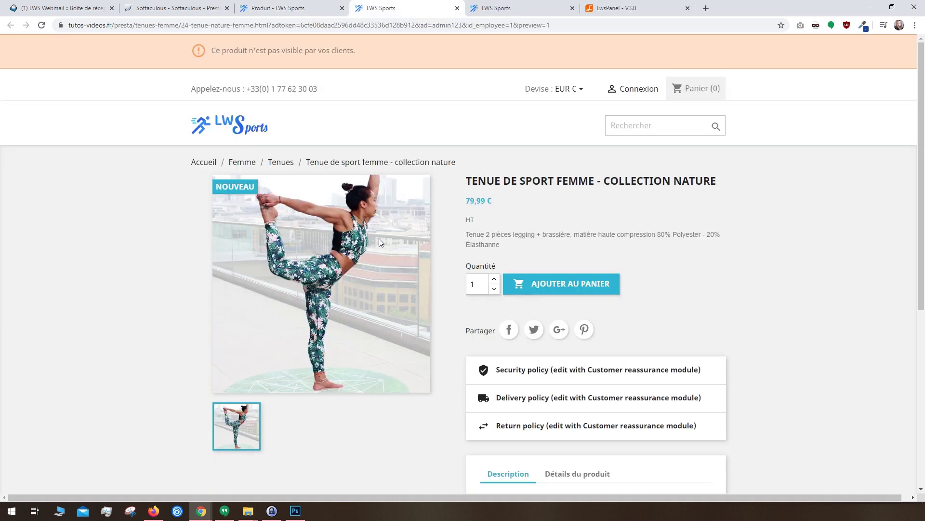
Inspect the enlarged product image in the storefront preview and return to the back office.
click(379, 238)
click(178, 239)
key(ctrl+shift+Tab)
Search the installed modules for "soci" and open the configuration of Boutons de partage sur réseaux sociaux.
mouse_move(33, 247)
click(42, 269)
text(so)
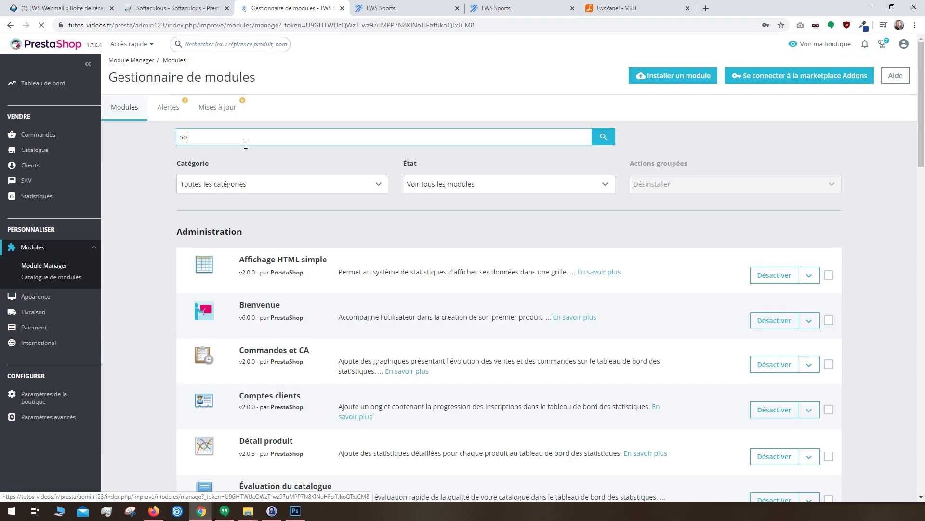
text(ci)
key(Return)
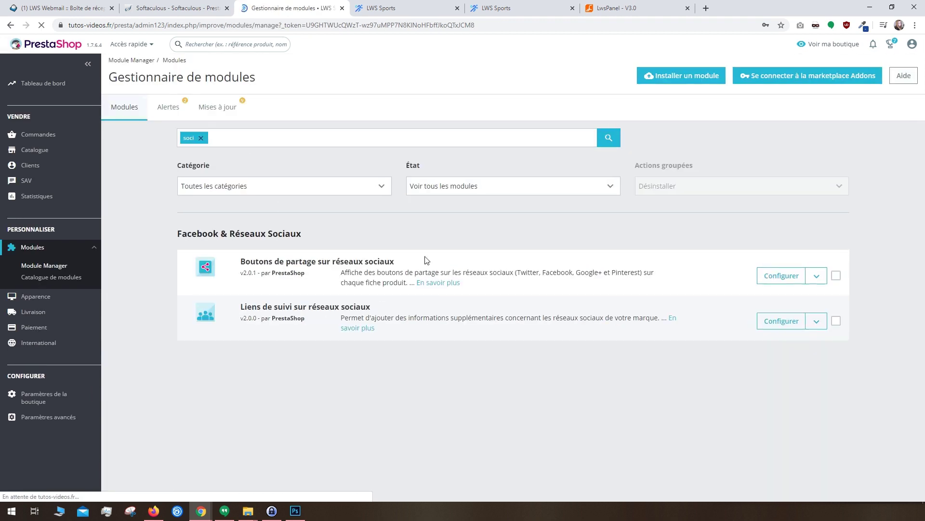
click(783, 276)
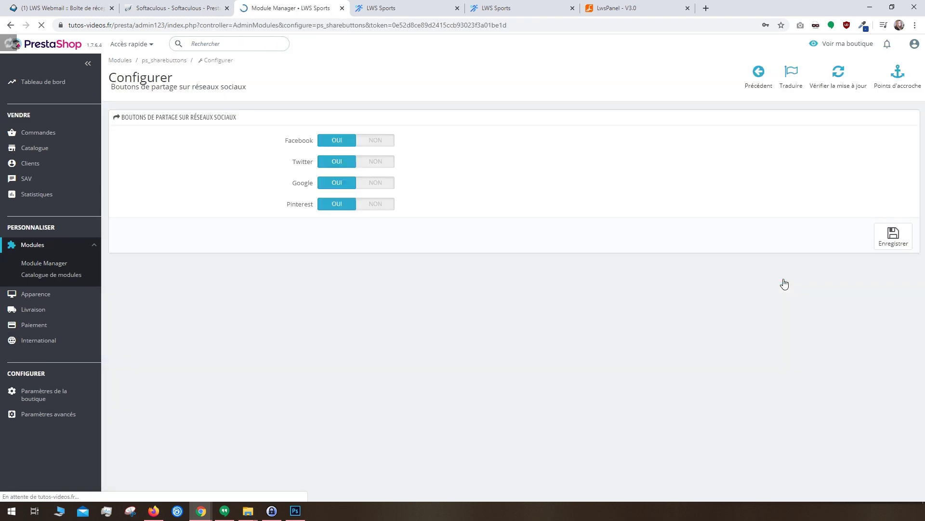
Disable the Facebook, Twitter, Google and Pinterest share buttons, save the setting and reload the product preview.
click(381, 142)
click(382, 162)
click(382, 183)
click(381, 204)
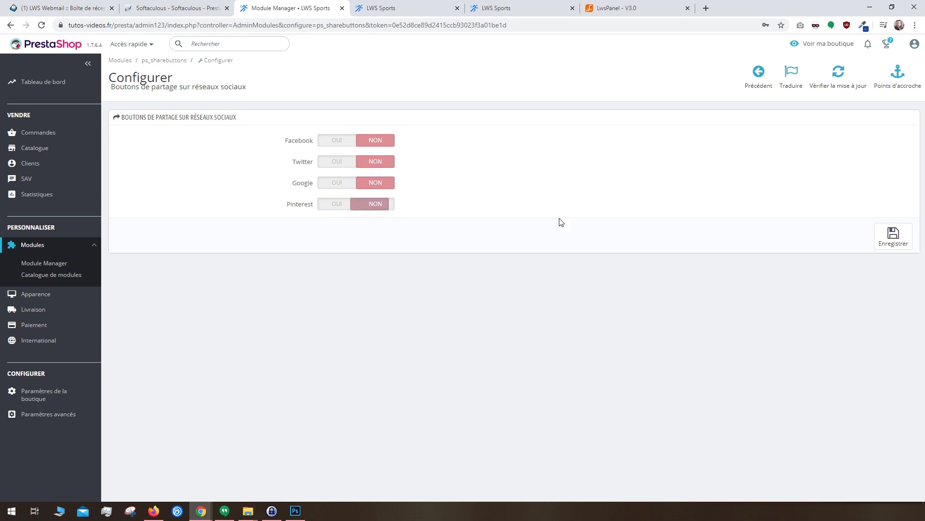
click(886, 247)
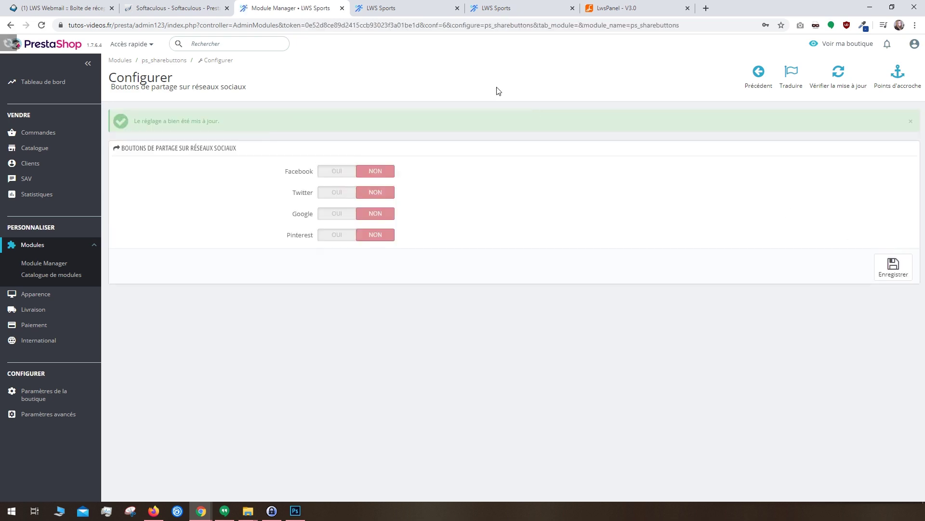
click(393, 6)
click(41, 25)
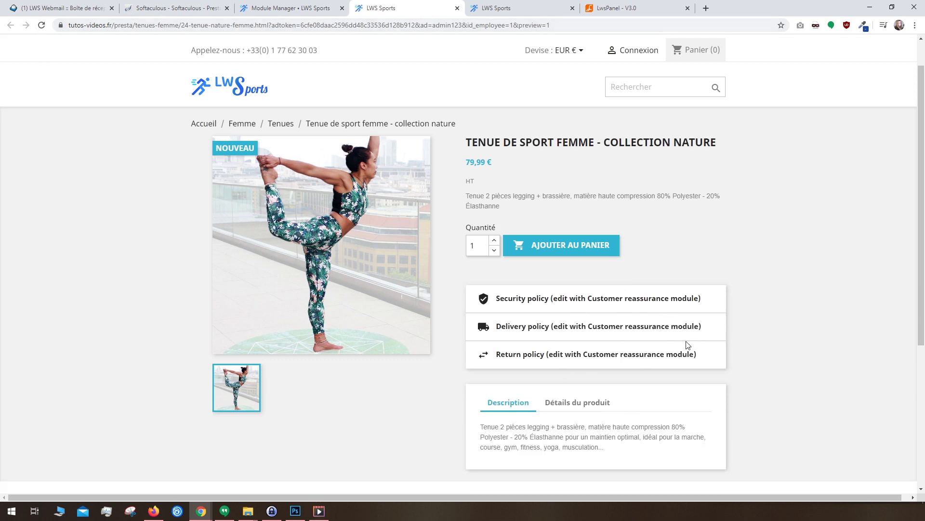
Search the installed modules for "réassur" and open the configuration of the Réassurance module.
click(283, 5)
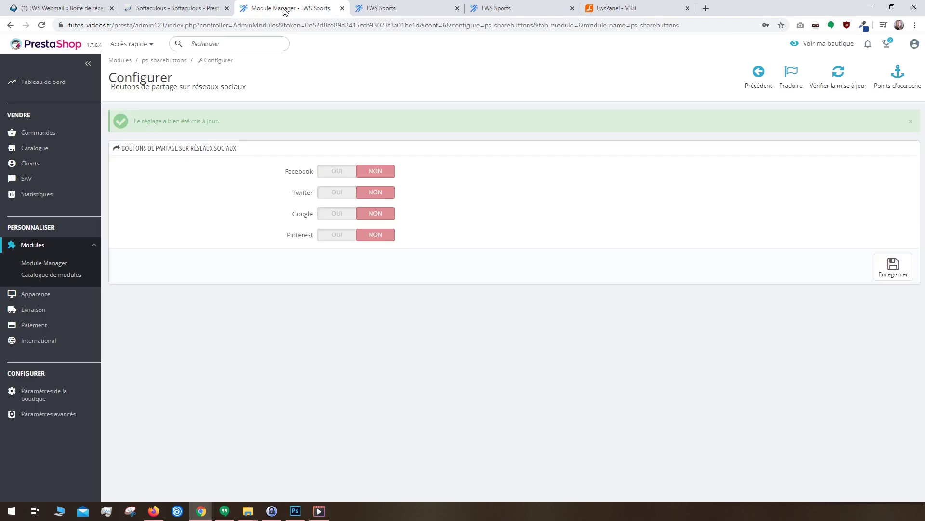
click(44, 263)
text(réassur)
key(Return)
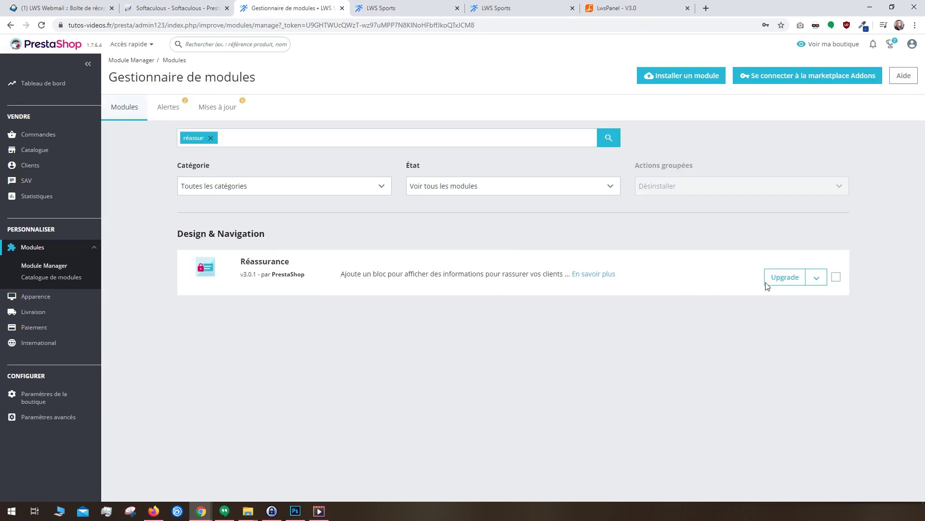
click(815, 279)
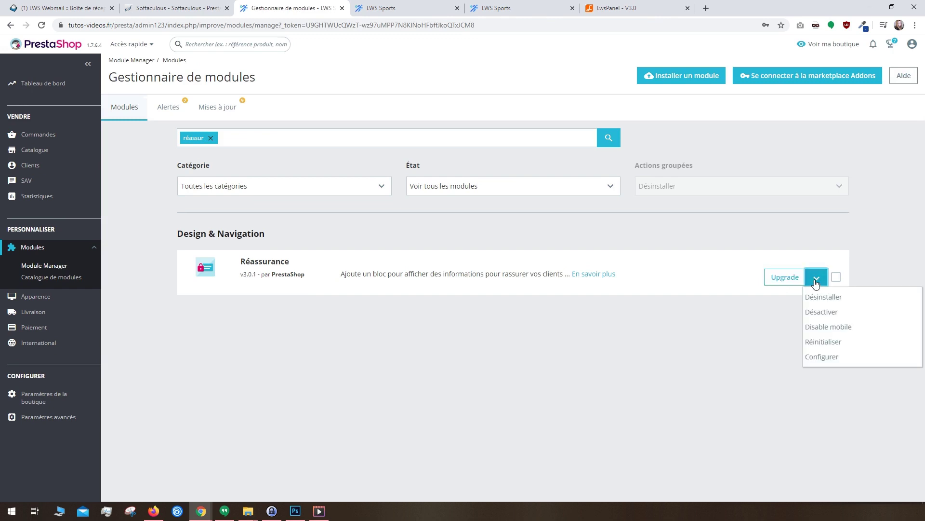
click(823, 357)
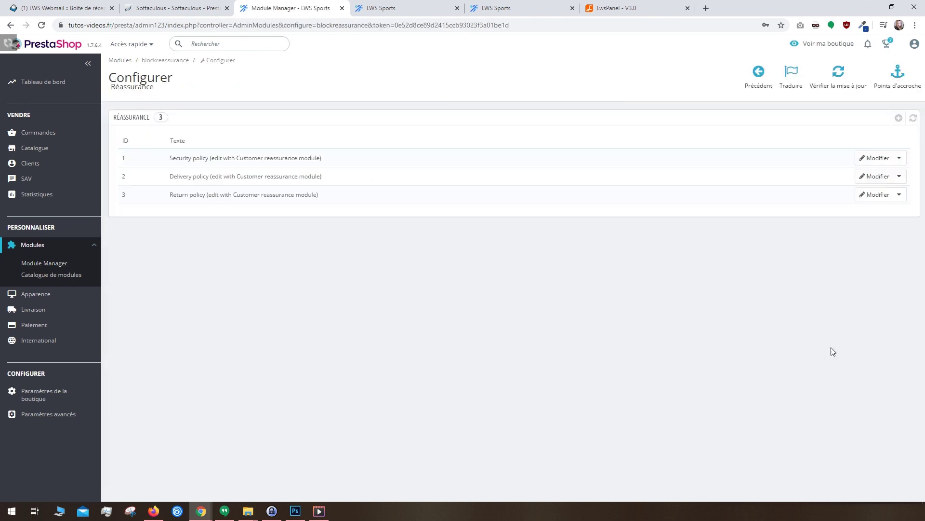
Change the security policy reassurance text to "Politique de sécurité" and save it.
click(873, 157)
drag(582, 192, 221, 174)
text(Politique de sécurité)
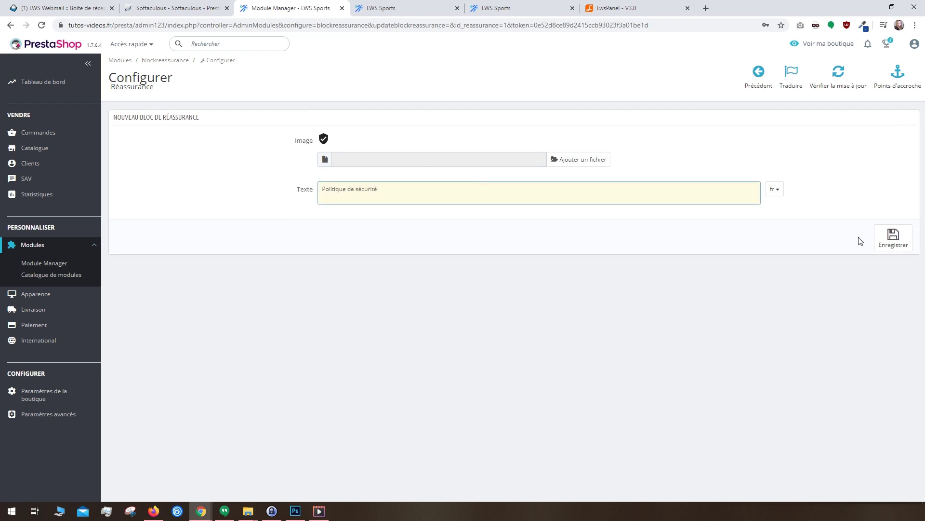
click(886, 239)
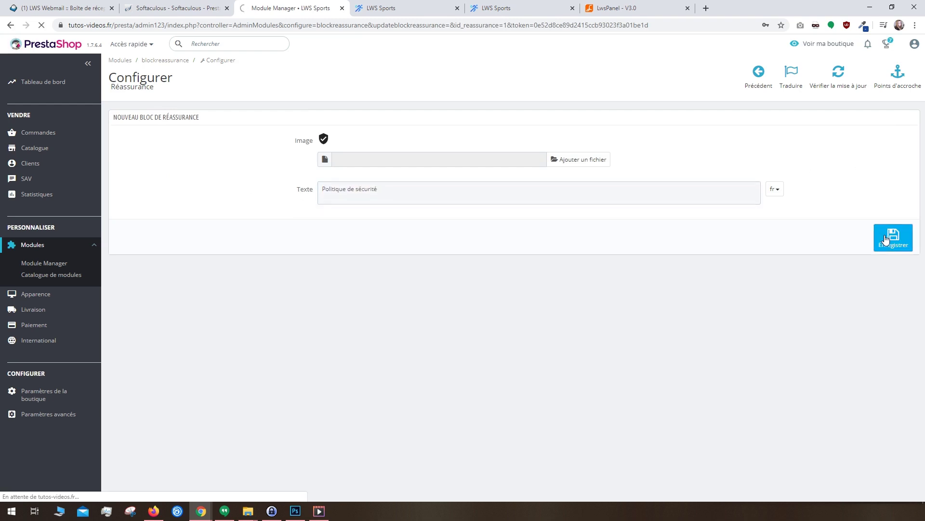
Change the delivery policy reassurance text to "Politique de livraison" and save it.
click(876, 177)
drag(482, 192, 201, 196)
text(Politique de livraison)
click(894, 238)
Change the return policy reassurance text to "Politique de retour", save it and reload the product preview.
click(875, 195)
drag(595, 195, 322, 192)
text(Politique de retour)
click(894, 236)
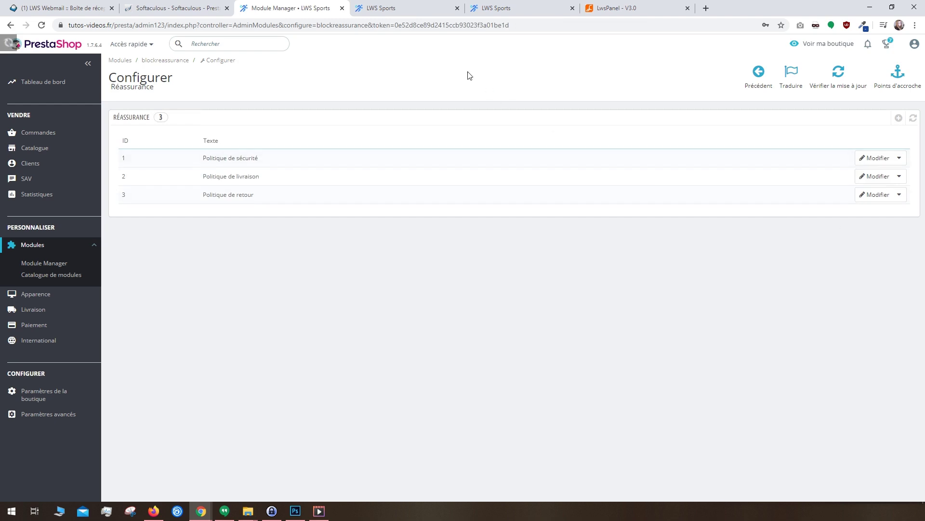
click(415, 6)
click(41, 26)
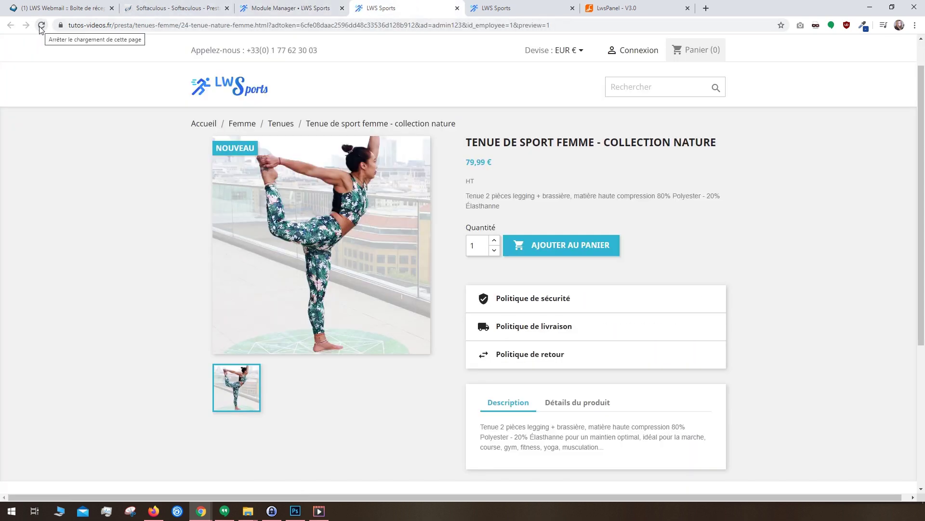
Start a new brand in the back office's catalogue and name it Nike.
click(277, 5)
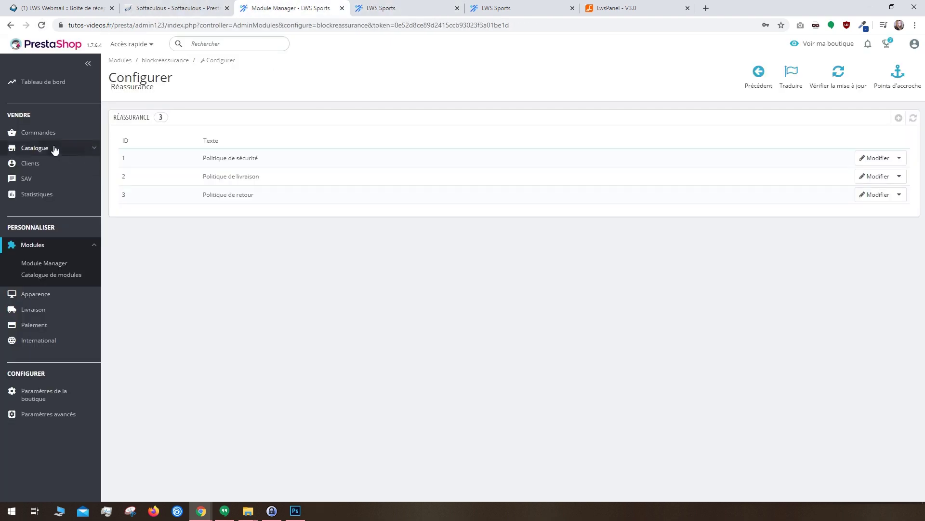
mouse_move(48, 153)
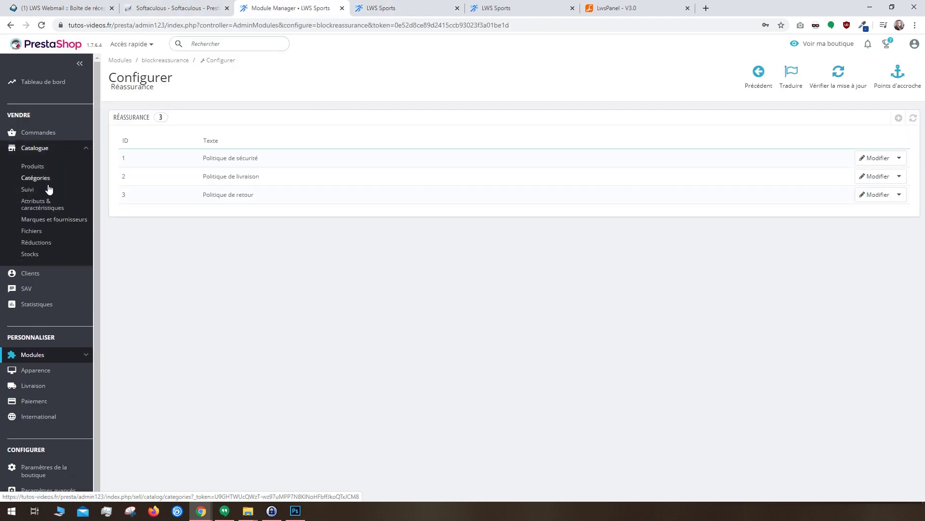
click(50, 219)
click(568, 80)
click(476, 174)
text(Nike)
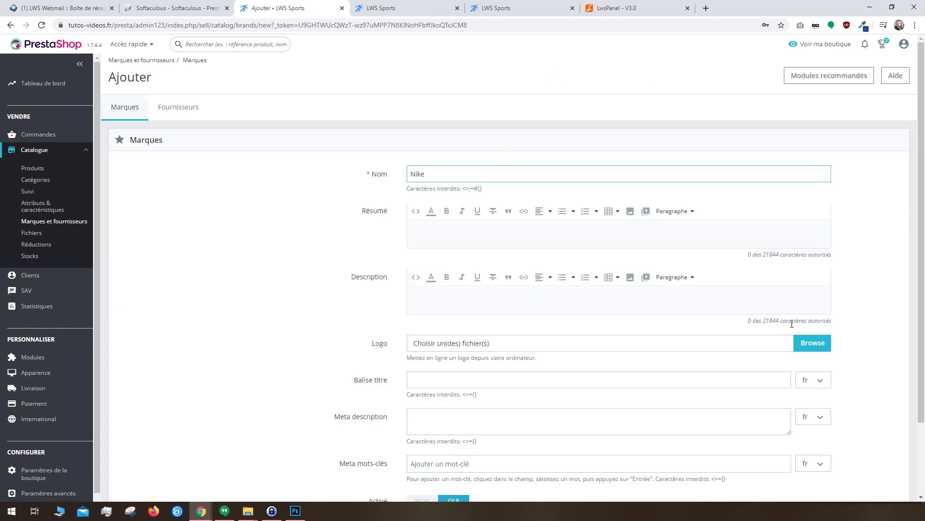
Upload nike.png as the brand's logo, save the brand and open the product list.
click(814, 342)
double_click(322, 278)
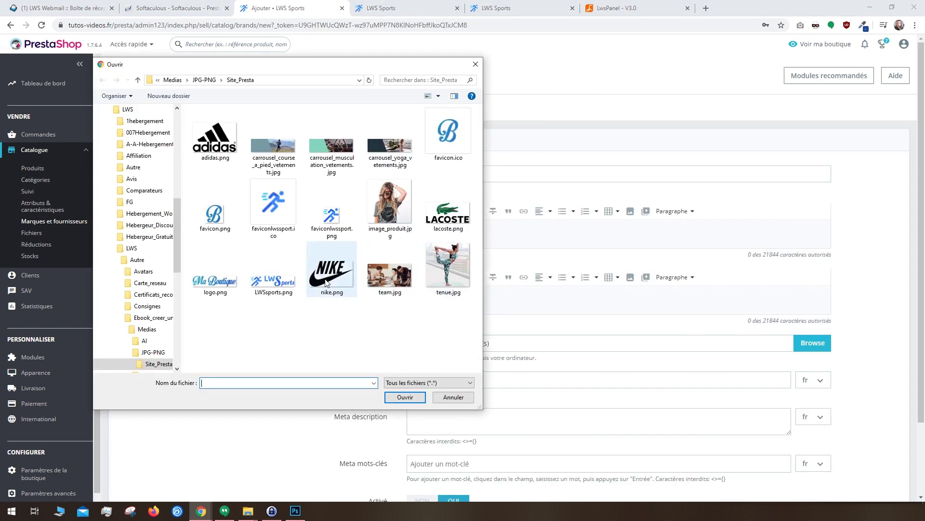
scroll(322, 280, down, 3)
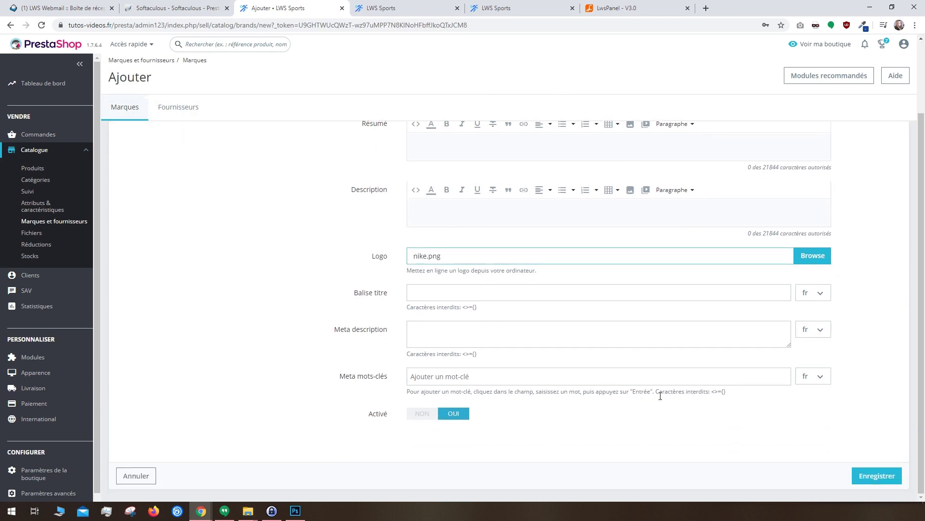
click(869, 474)
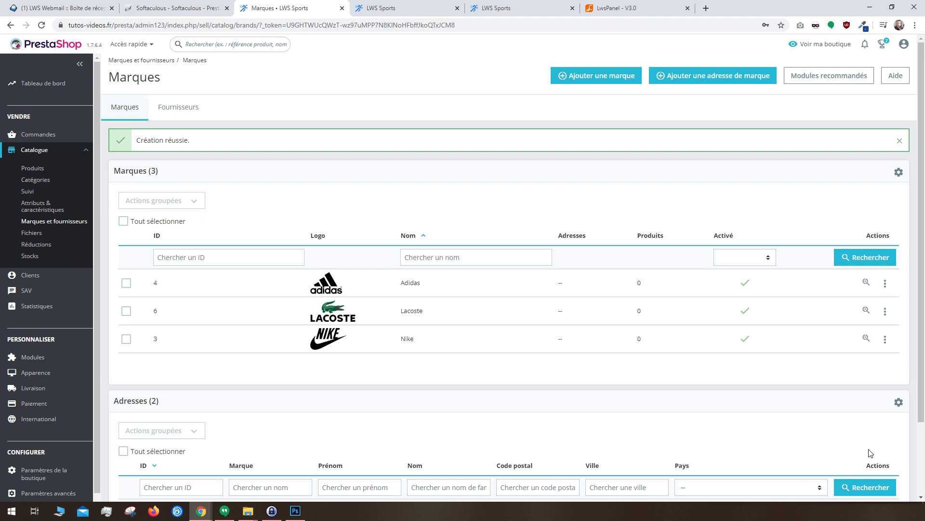
click(46, 170)
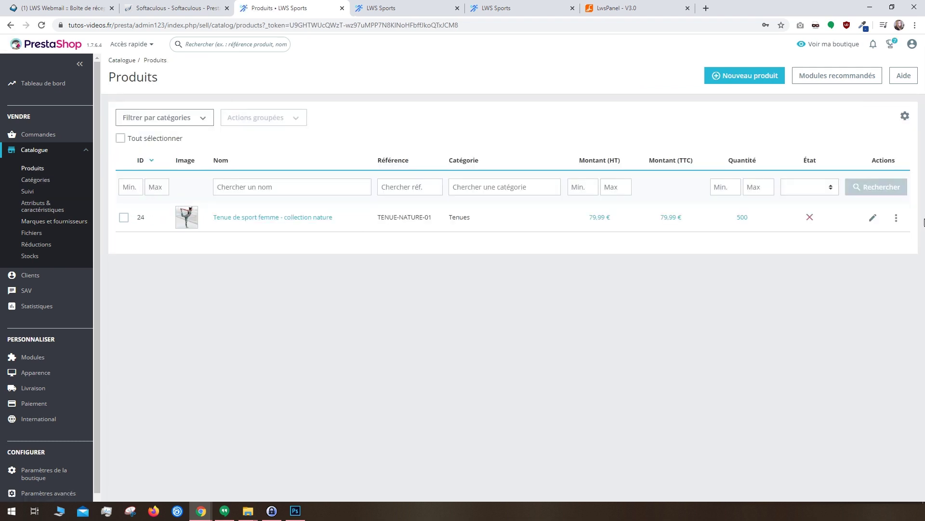
Assign the Adidas brand to the product "Tenue de sport femme - collection nature" and save it.
click(875, 217)
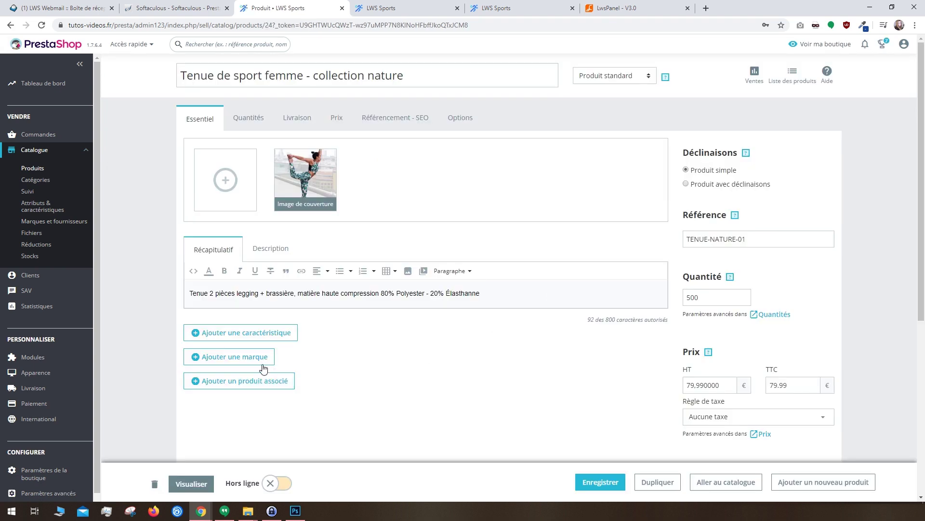
click(258, 365)
click(303, 384)
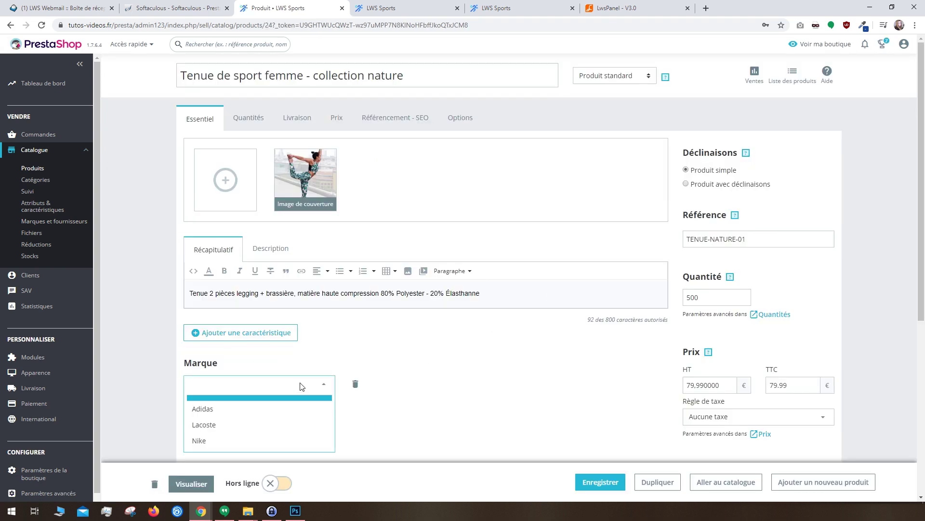
click(292, 409)
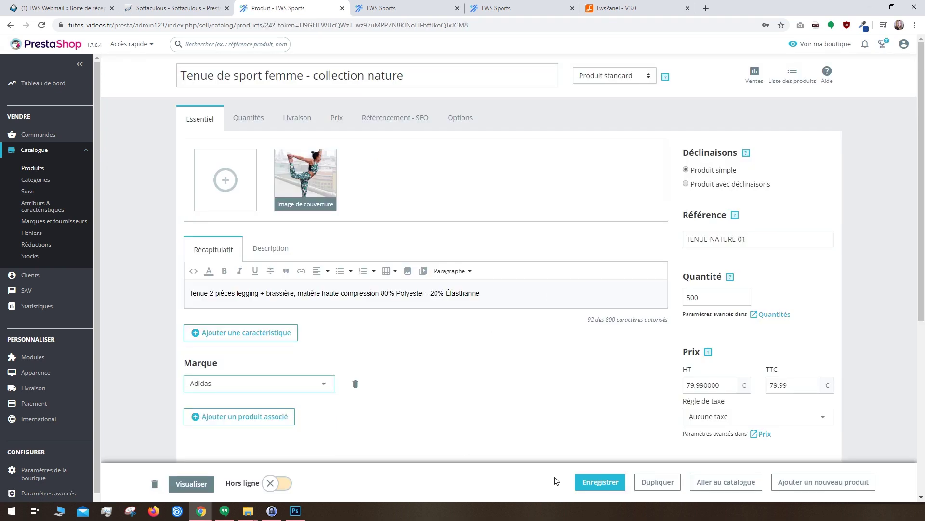
click(584, 480)
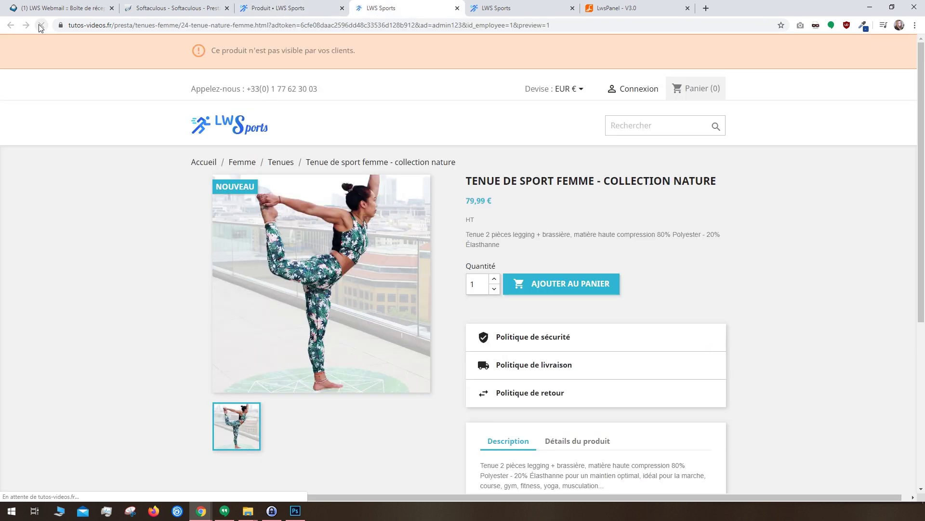
Examine the product details on the storefront preview of the women's nature outfit.
scroll(59, 149, down, 3)
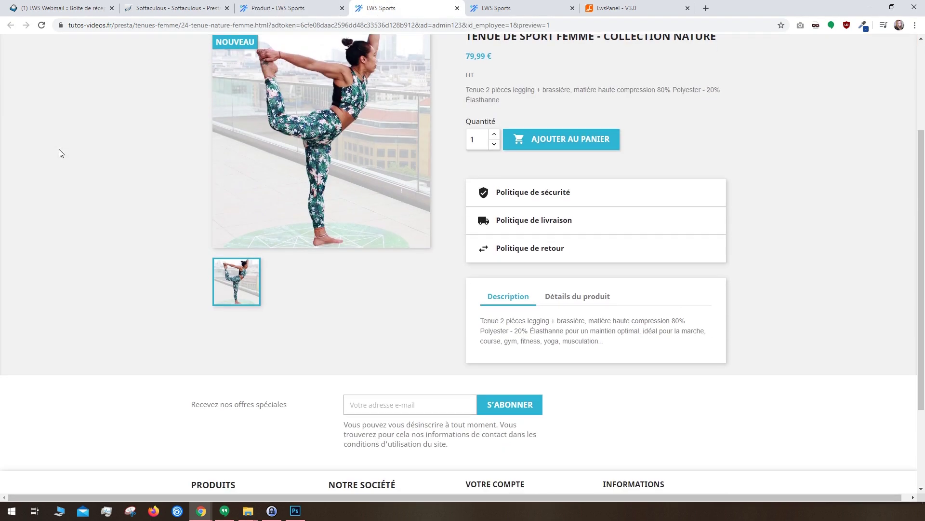
click(584, 296)
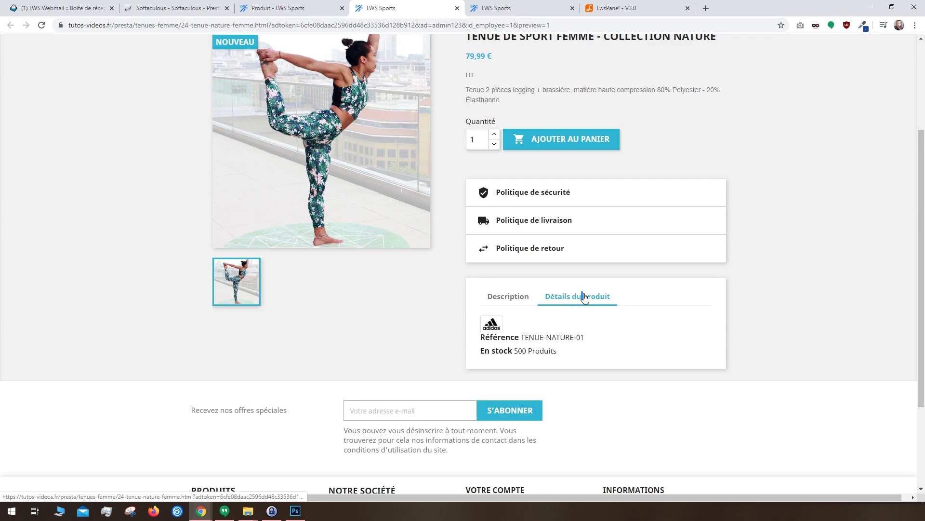
key(ctrl+shift+Tab)
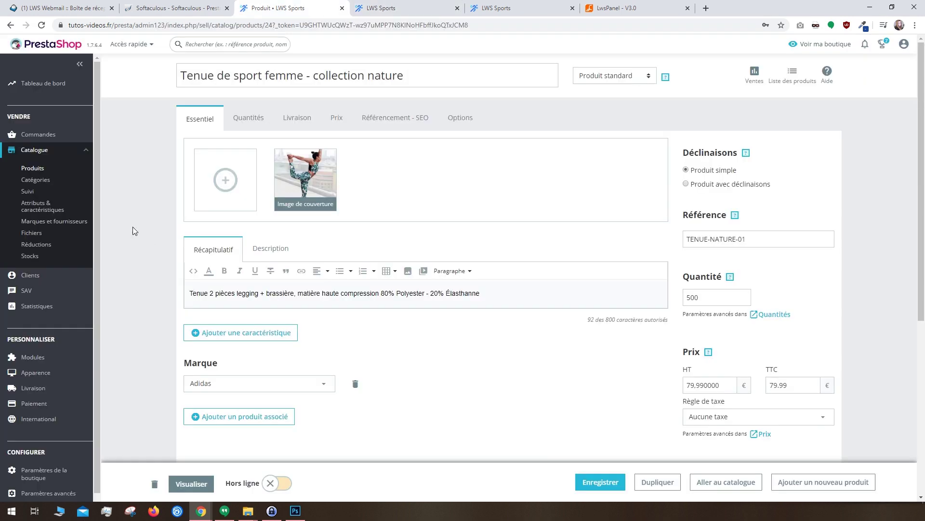
Return to the product catalogue and put the product "Brassière rose et noire" online.
click(34, 166)
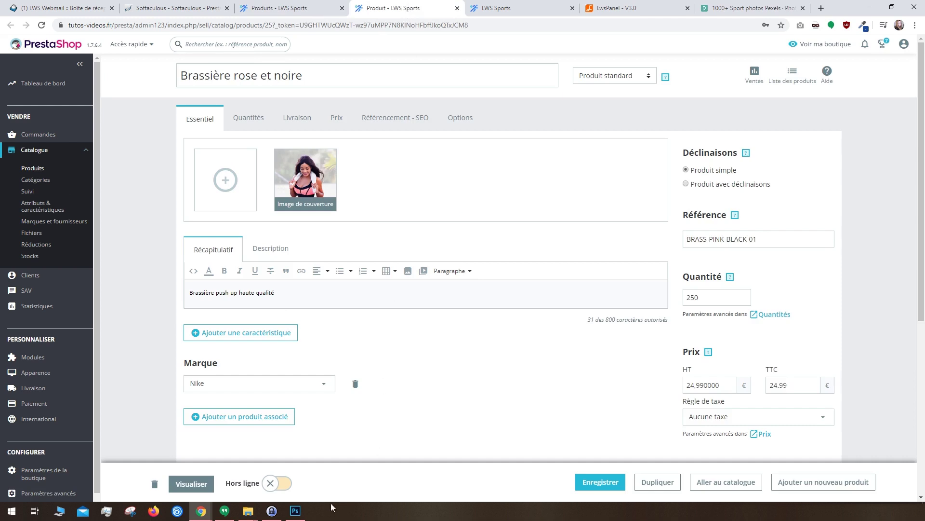
click(280, 486)
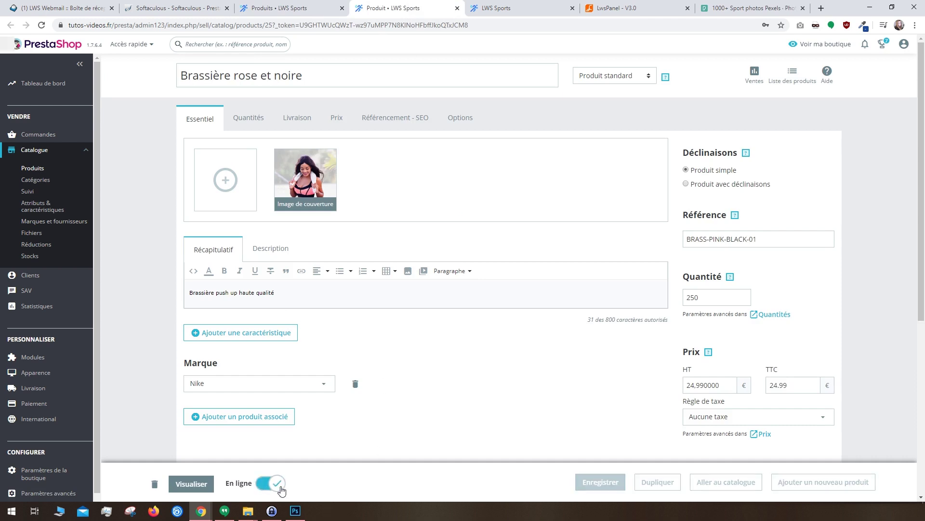
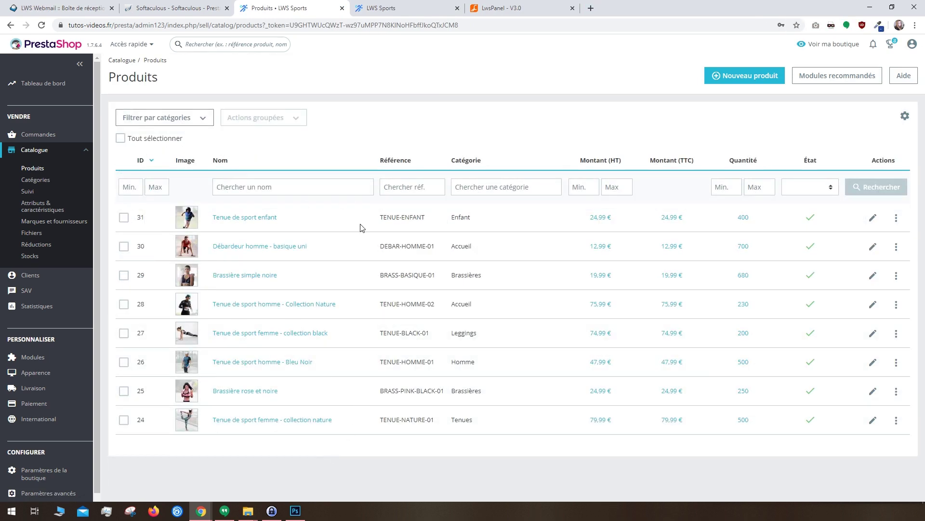
Check the popular products shown on the storefront home page and return to the back office.
click(385, 8)
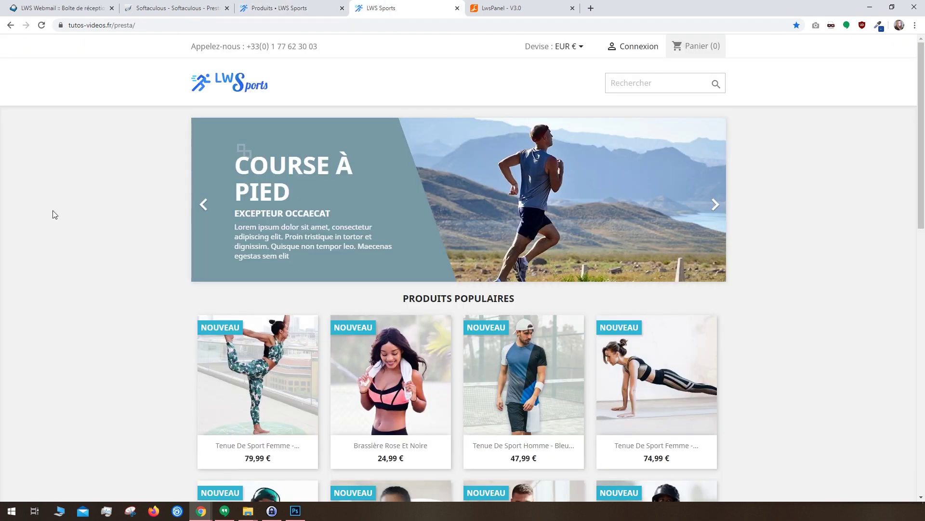
scroll(54, 212, down, 5)
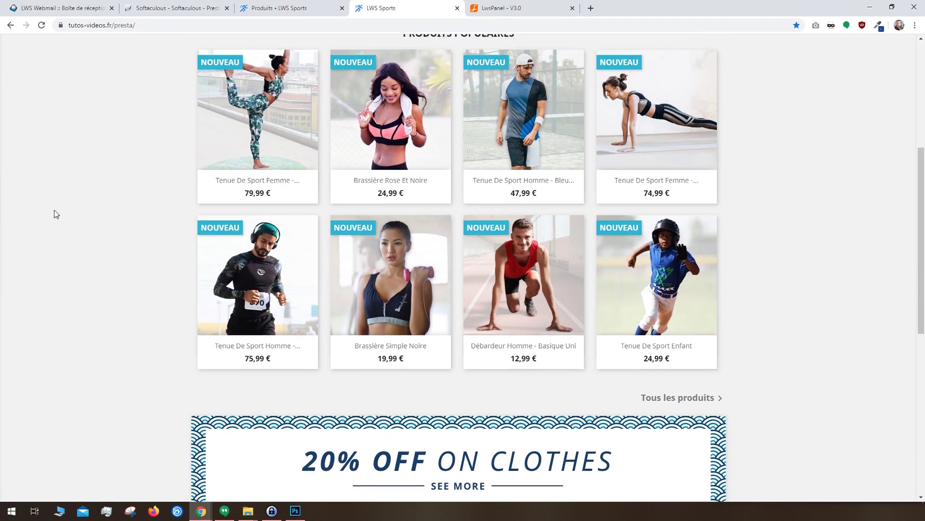
scroll(54, 209, up, 3)
key(ctrl+shift+Tab)
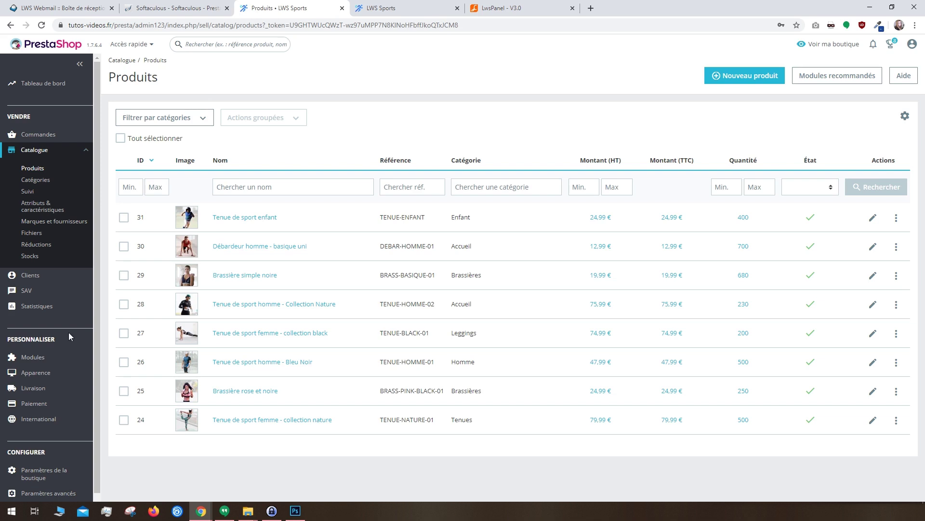
Find the "Menu principal" module by searching the installed modules for "menu" and open its configuration.
mouse_move(34, 357)
click(46, 271)
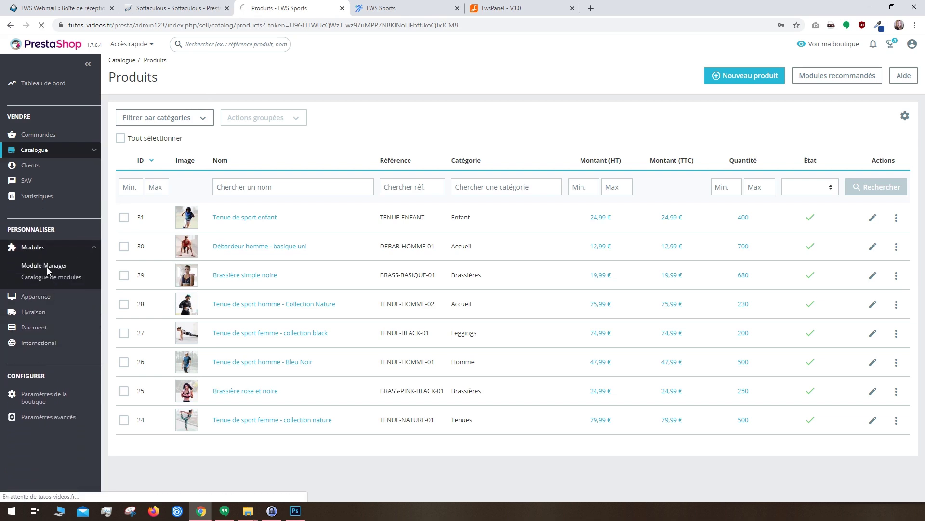
key(Return)
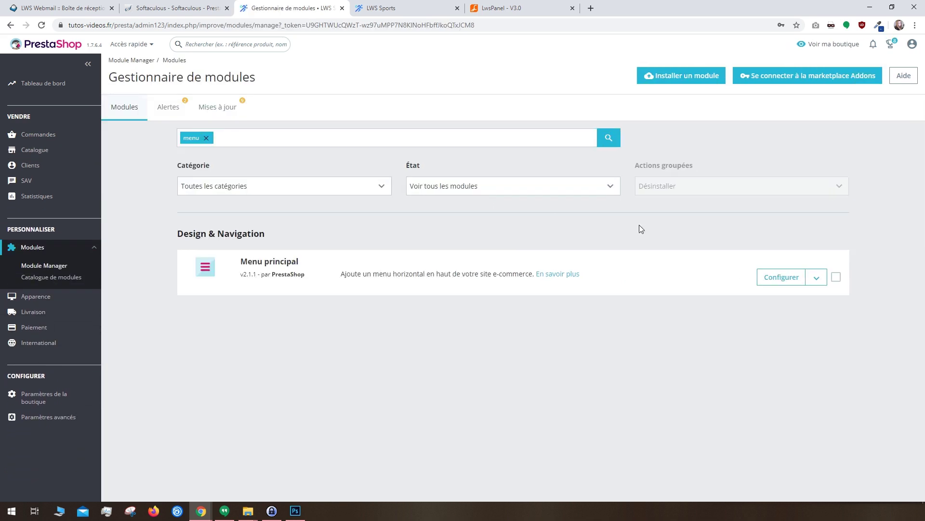
click(768, 279)
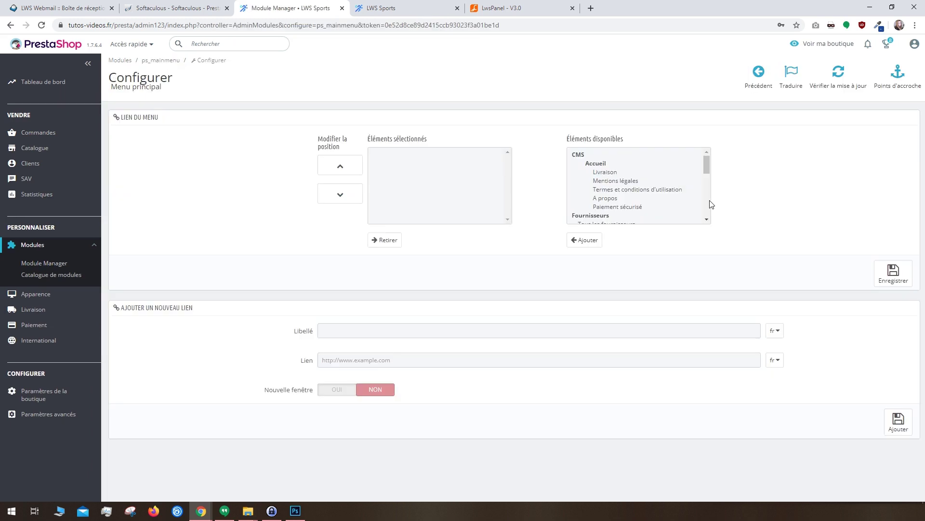
Add the Homme, Femme and Enfant categories to the main menu's selected items and save the configuration.
scroll(663, 182, down, 6)
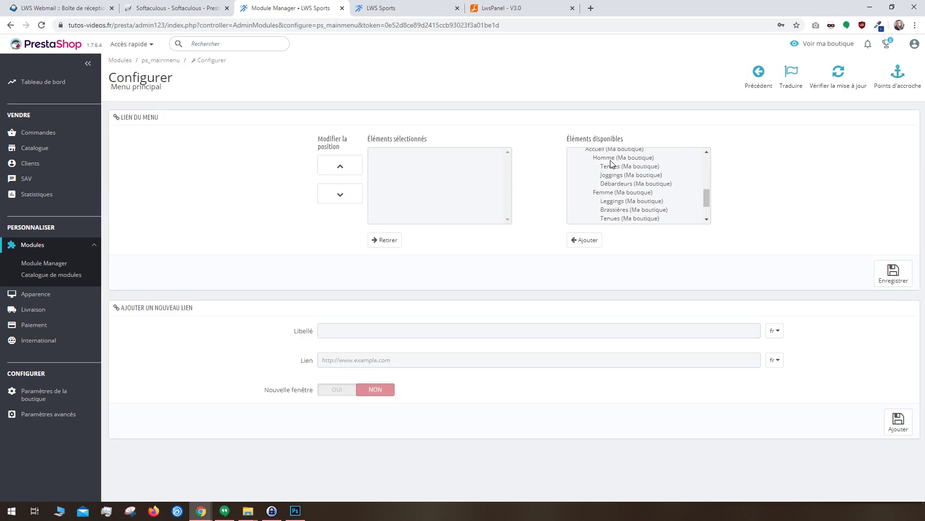
click(609, 158)
click(584, 239)
click(608, 192)
click(584, 240)
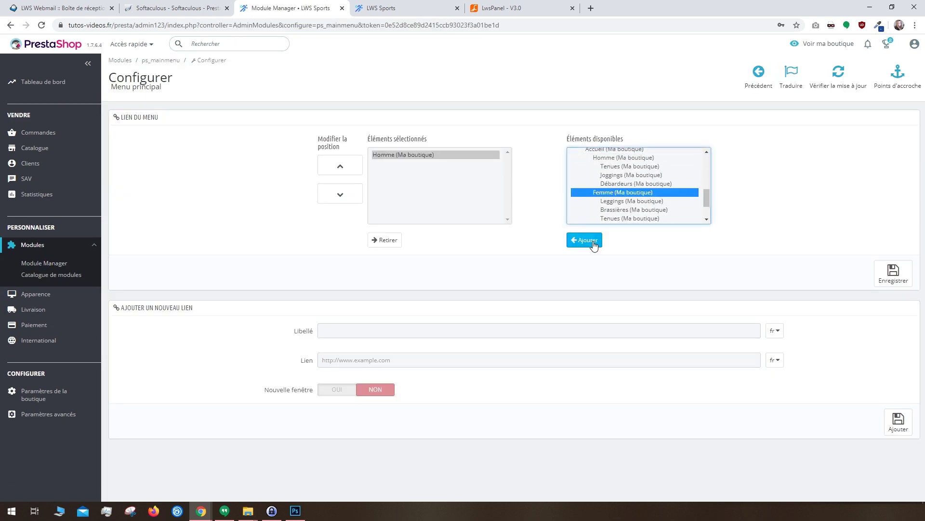
scroll(607, 209, down, 2)
click(608, 191)
click(585, 239)
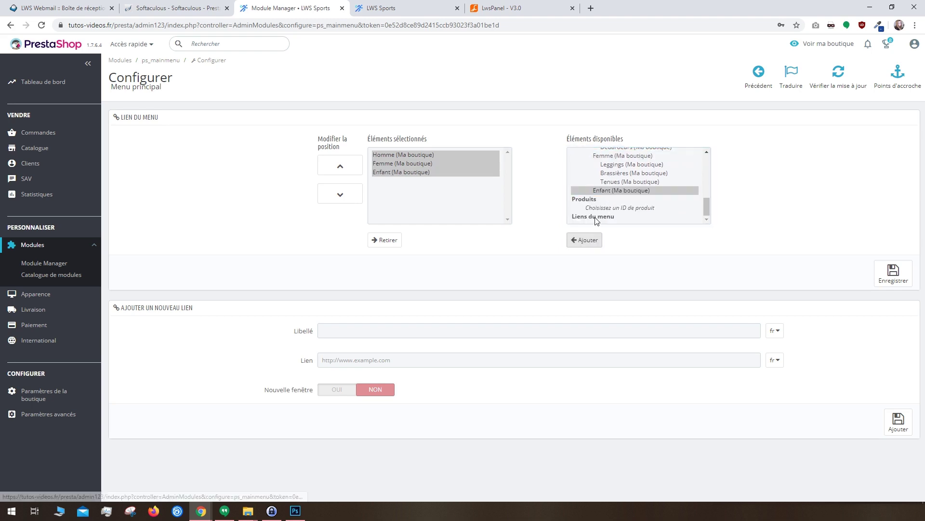
click(909, 280)
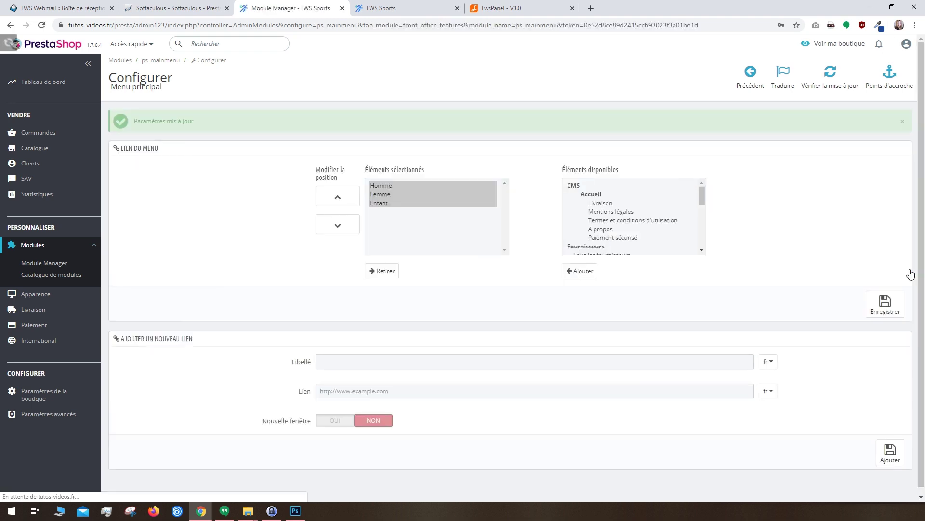
Reload the storefront home page and check the Homme entry's submenu in the main menu.
click(376, 8)
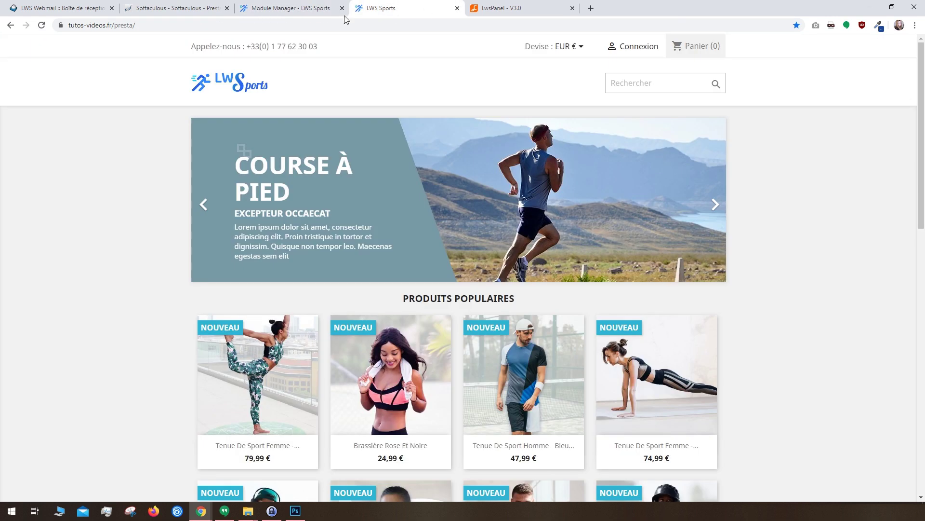
click(39, 26)
mouse_move(301, 81)
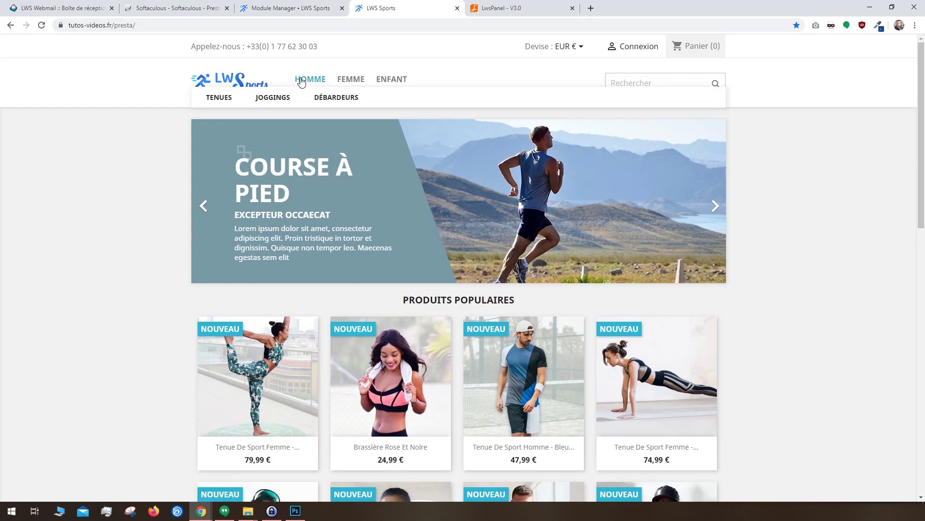
key(ctrl+shift+Tab)
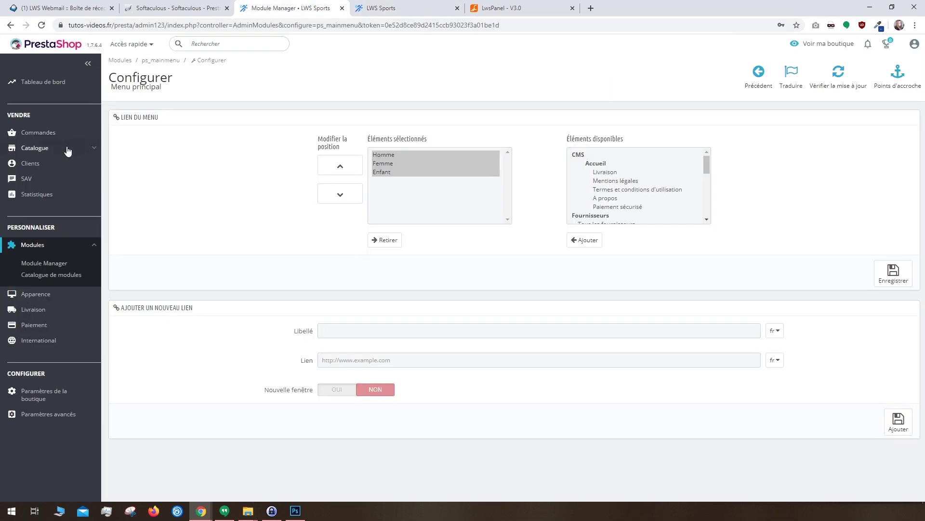
Open the catalogue's discounts, view the catalogue price rules and return to the cart rules.
mouse_move(57, 148)
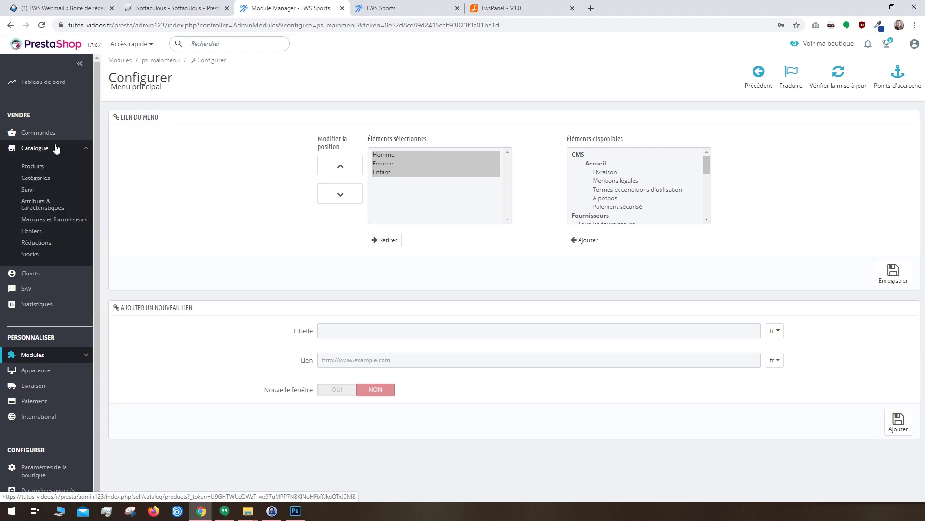
click(35, 243)
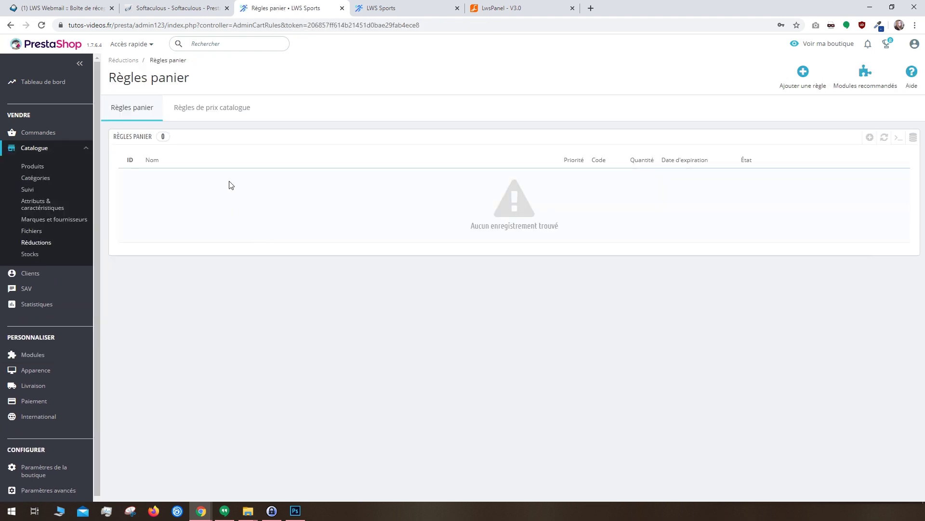
click(223, 115)
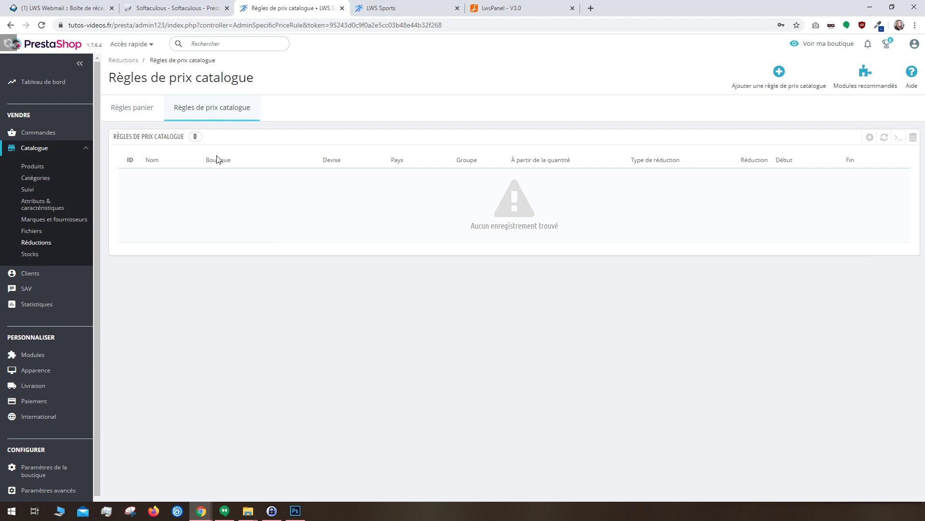
click(153, 110)
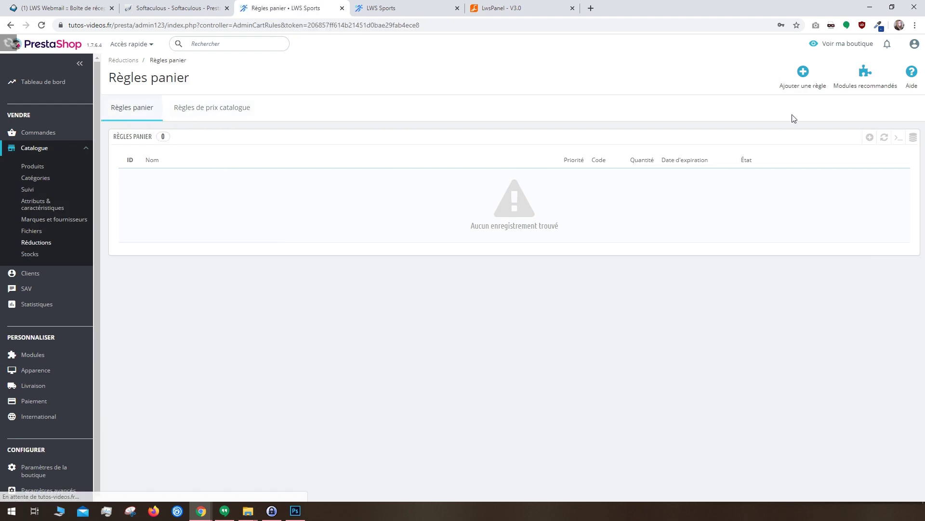
Start a cart rule named "Code PROMO Noël" with description "Code PROMO Noël 2020" and code NOEL2020.
click(802, 89)
click(377, 192)
text(Code PROMO Noël)
triple_click(367, 189)
click(356, 212)
text(Code PROMO Noël)
text(2020)
click(337, 240)
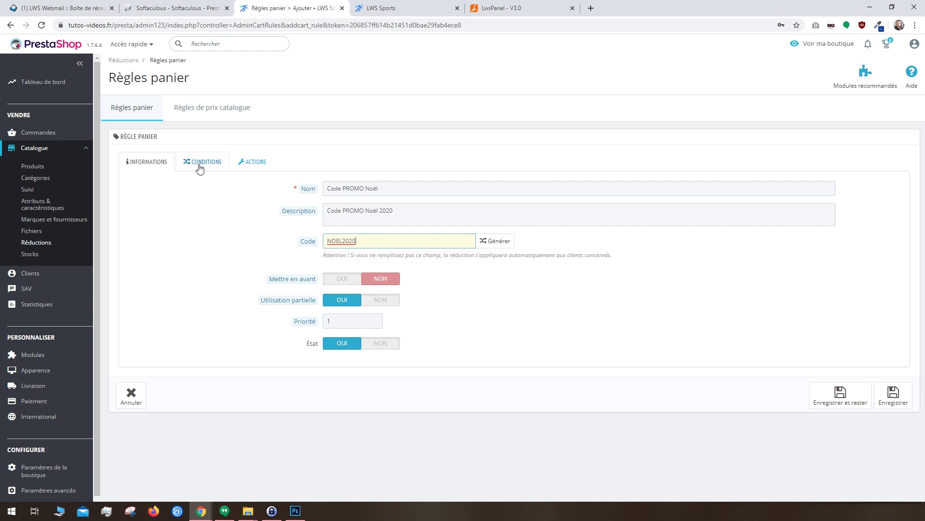
click(202, 161)
click(391, 210)
click(442, 227)
click(442, 227)
click(442, 227)
click(442, 227)
click(442, 227)
click(442, 227)
click(442, 227)
click(442, 227)
click(442, 280)
click(733, 211)
double_click(733, 227)
double_click(732, 227)
double_click(732, 227)
double_click(733, 227)
click(669, 304)
click(327, 234)
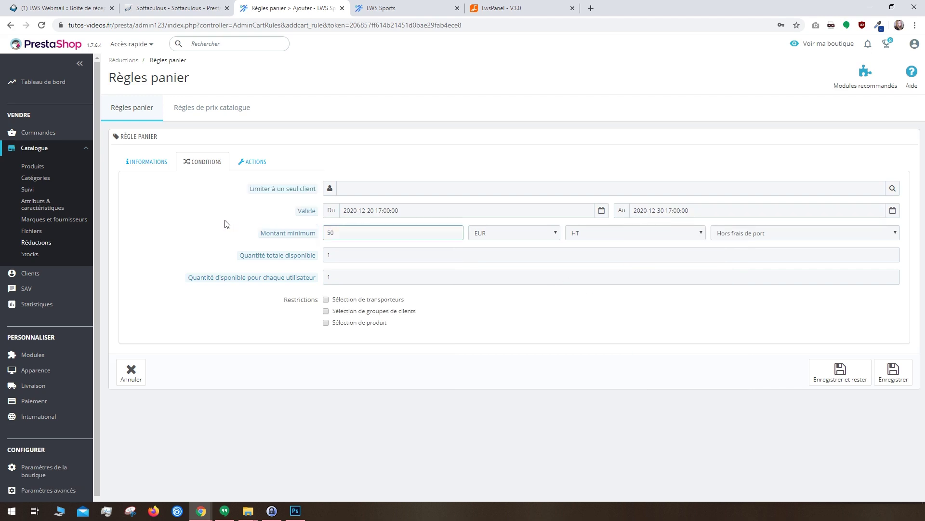
Give the cart rule a percentage discount applied to the order excluding shipping, and save the rule.
click(243, 162)
click(340, 252)
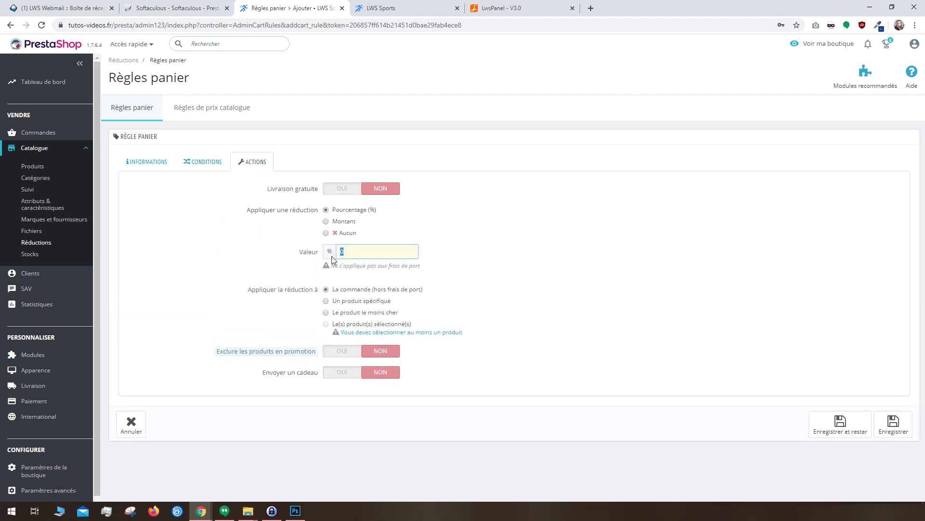
click(893, 424)
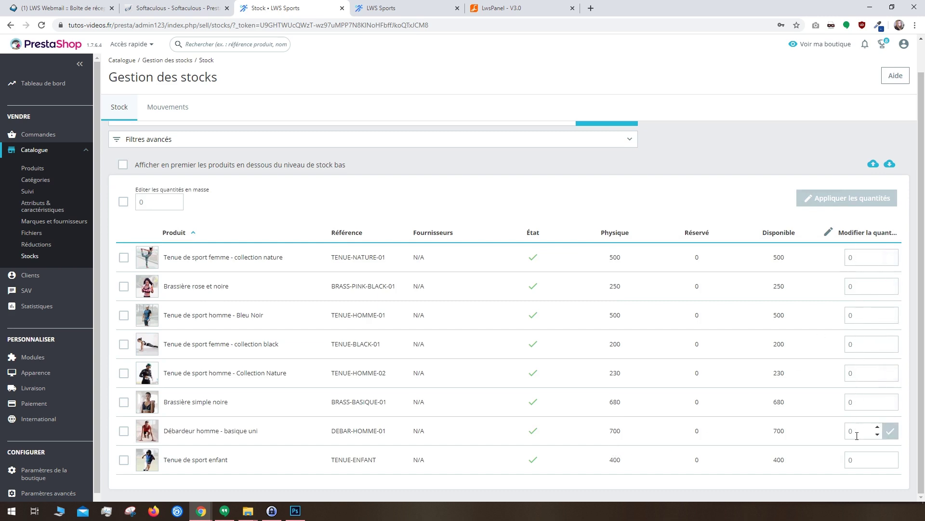
Examine the storefront home page's responsive layout with the browser's device emulation, at 400 px width and as an iPad.
key(ctrl+Tab)
right_click(774, 119)
click(803, 239)
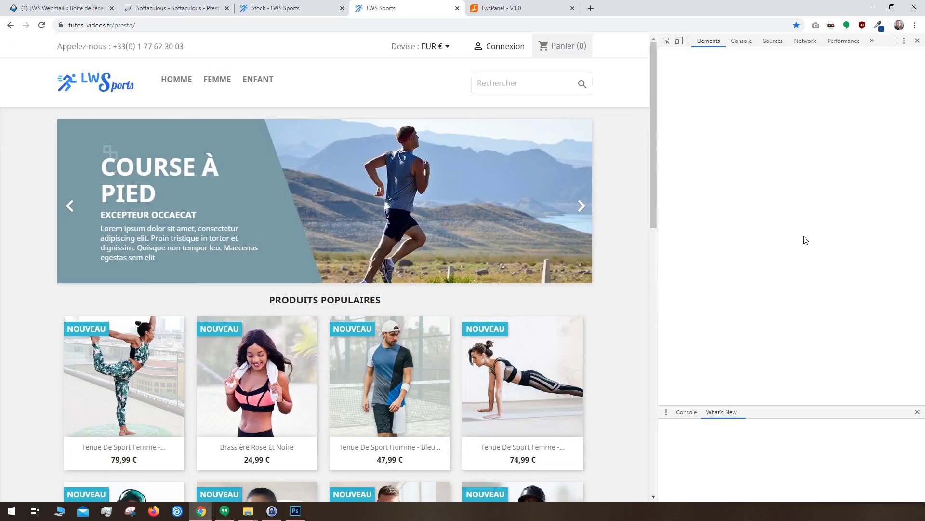
click(679, 41)
scroll(373, 156, down, 10)
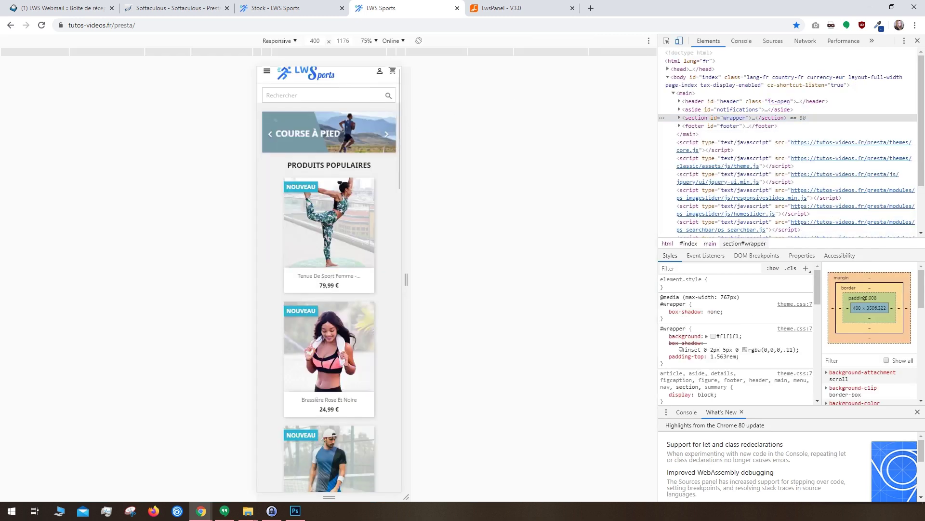
scroll(374, 157, up, 10)
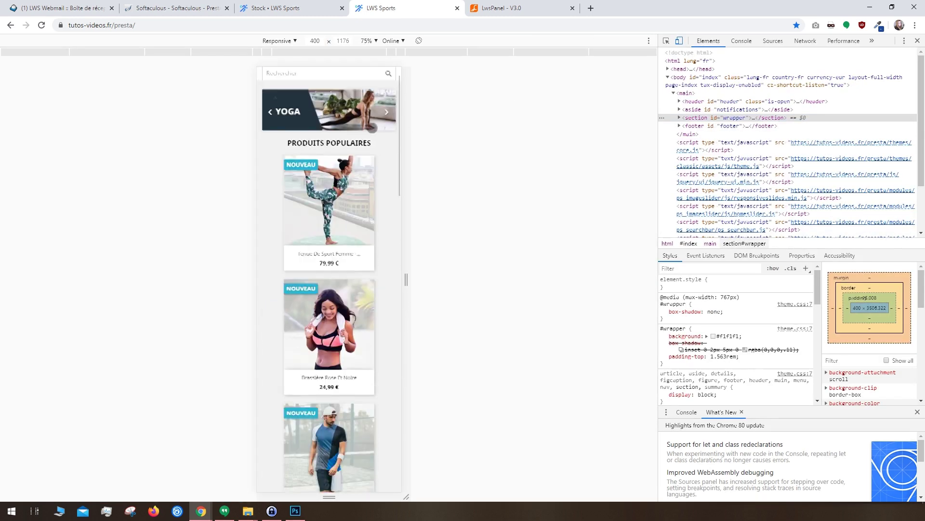
click(278, 41)
click(287, 152)
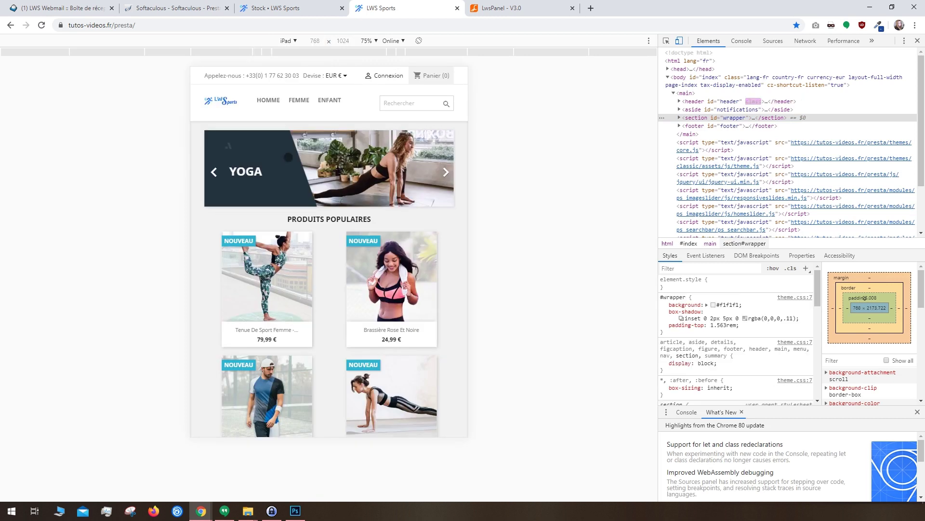
Examine the home page and the "Tenue de sport femme - collection nature" product page at iPad size, and close the device emulation.
scroll(286, 154, down, 10)
scroll(296, 247, up, 6)
scroll(296, 247, up, 3)
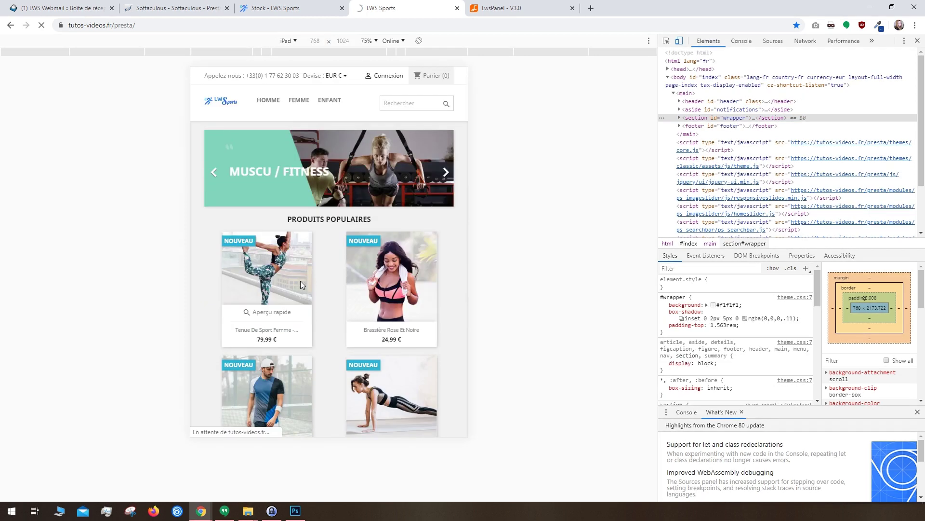
click(298, 284)
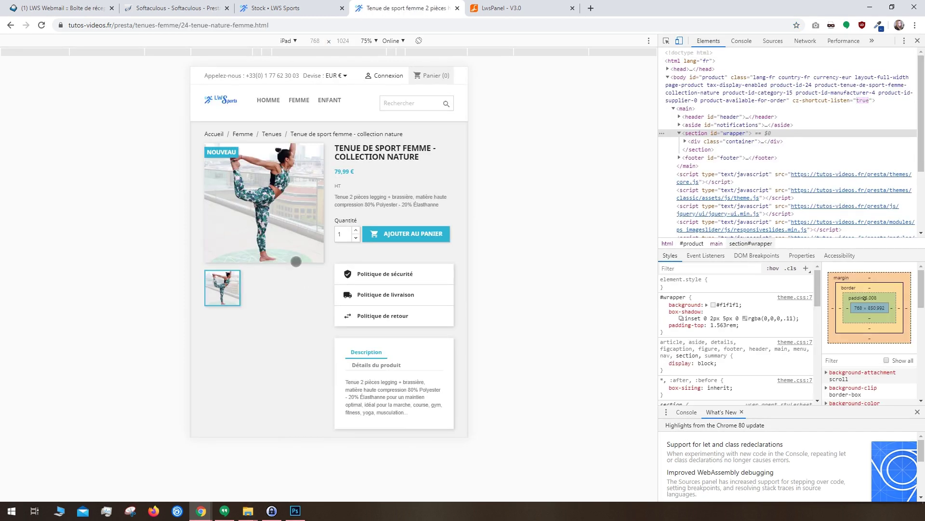
click(285, 238)
click(282, 333)
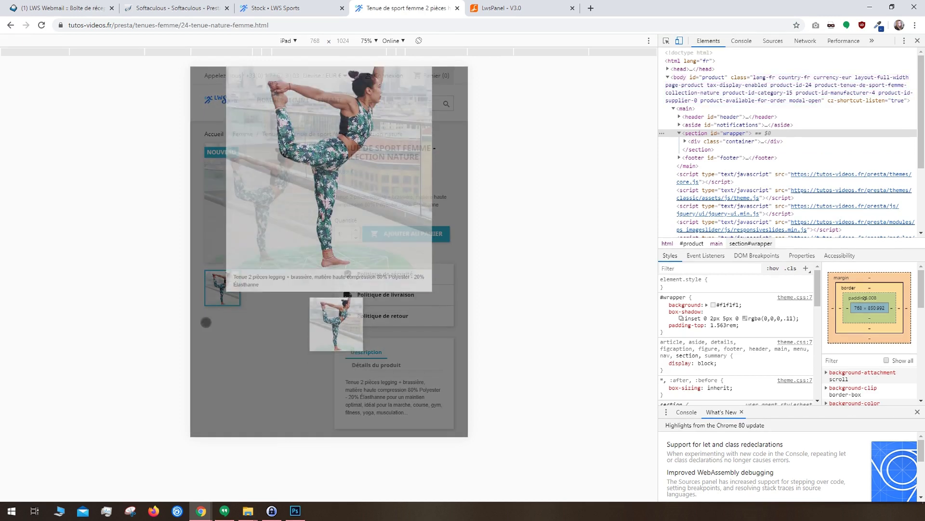
click(220, 103)
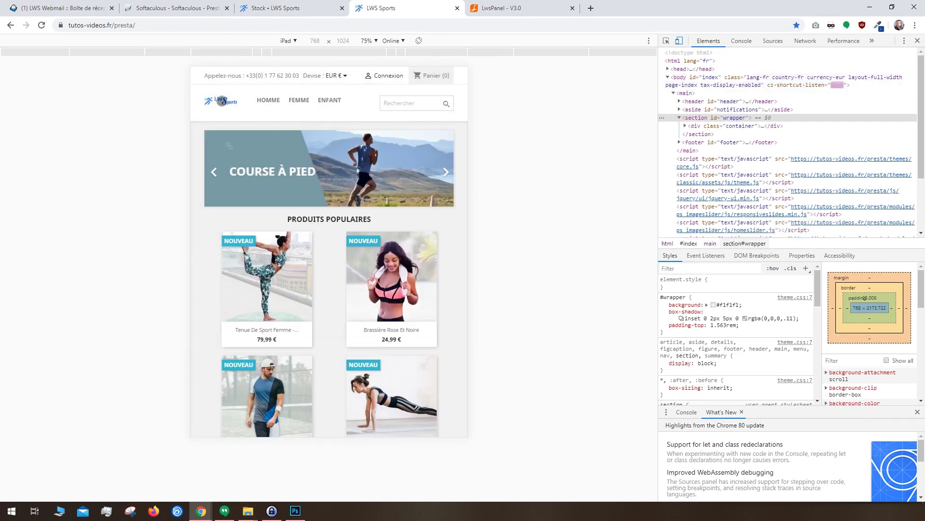
click(917, 40)
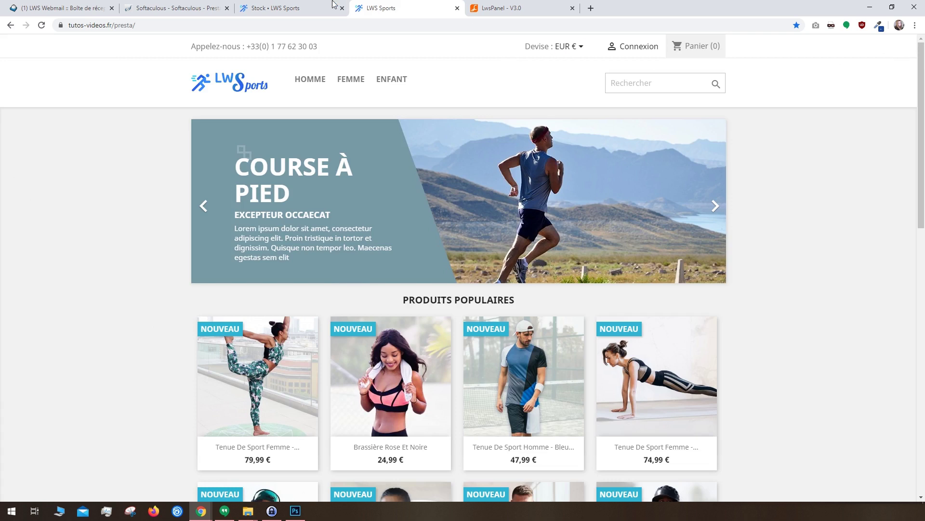
In the back office SEO settings, give the index page the title "Accueil LWS Sports" and meta description "Boutique en ligne de vente de vêtements de sport".
click(295, 8)
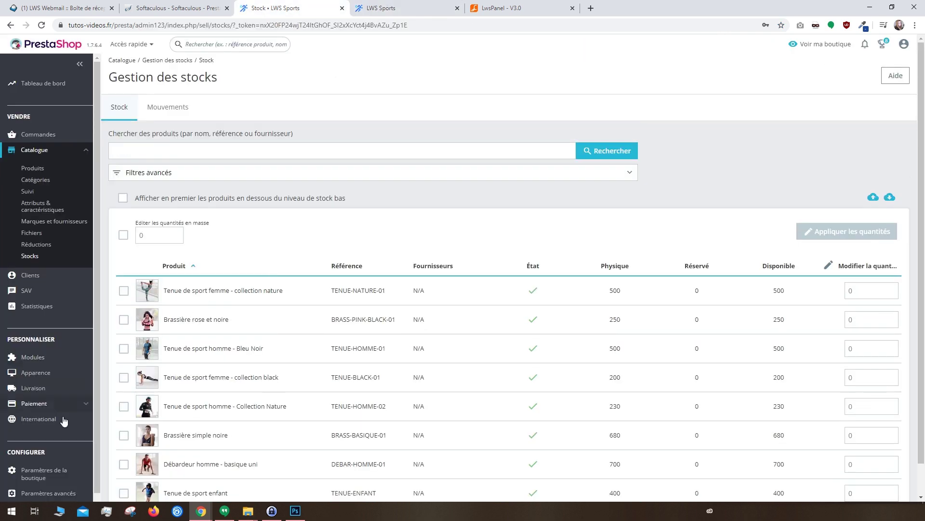
mouse_move(48, 474)
click(42, 447)
scroll(574, 378, down, 4)
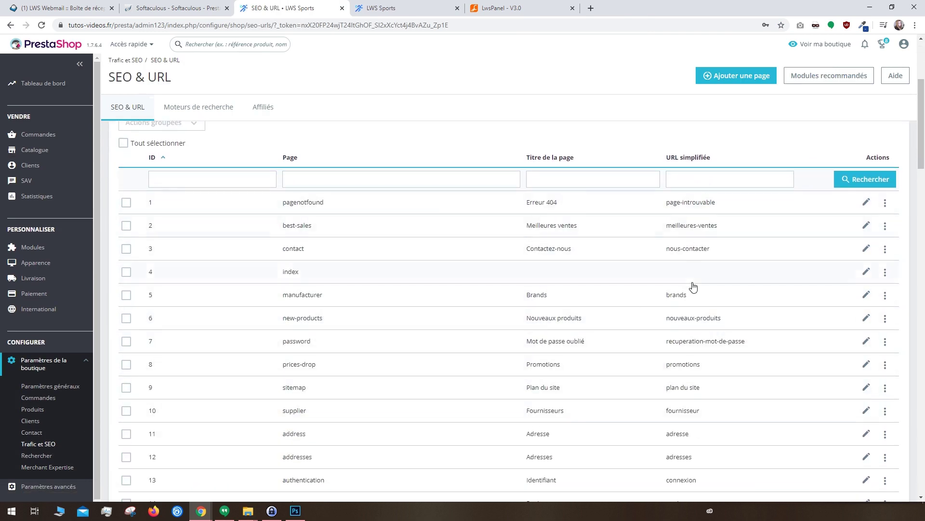
scroll(636, 420, up, 1)
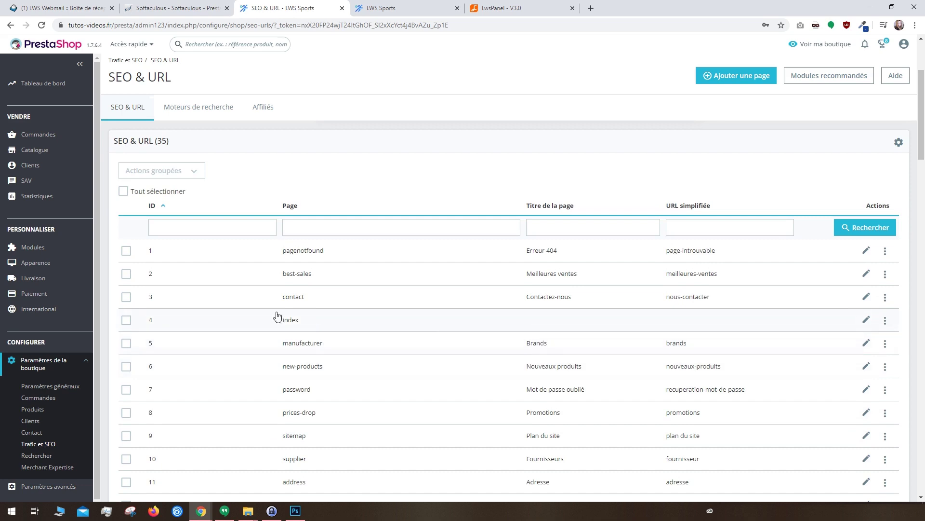
click(866, 322)
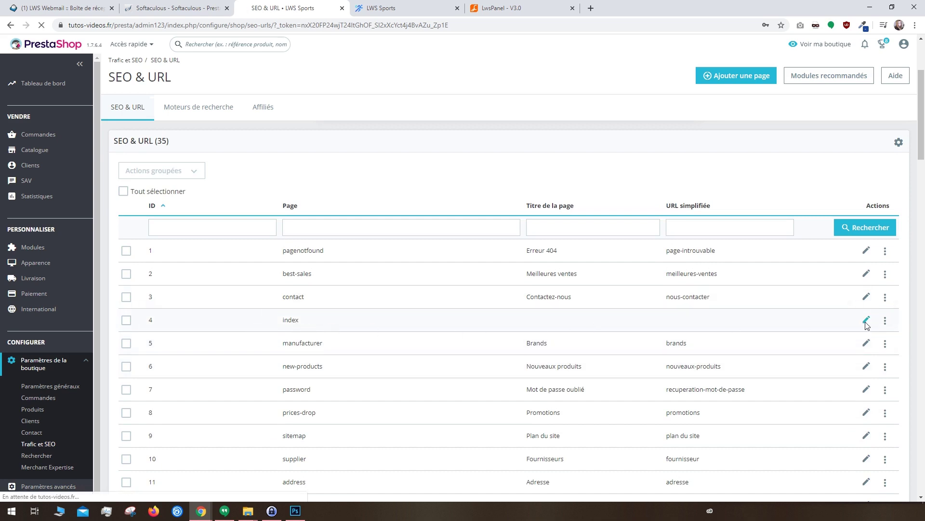
click(440, 174)
key(Tab)
text(Accueil LWS Sports)
drag(526, 247, 444, 246)
text(en ligne de vente de vêtements de sport)
Add meta keywords vêtements, sport, muscu, musculation, fitness, yoga, legging, jogging, debardeur, tshirt, tenue, femme, homme and enfant to the index page, and save it.
click(542, 285)
text(vêtements,sport,muscu,musculation,fitness,yoga,legging,jogging,debardeur,tshirt,tenue,femme,homme,enfant,)
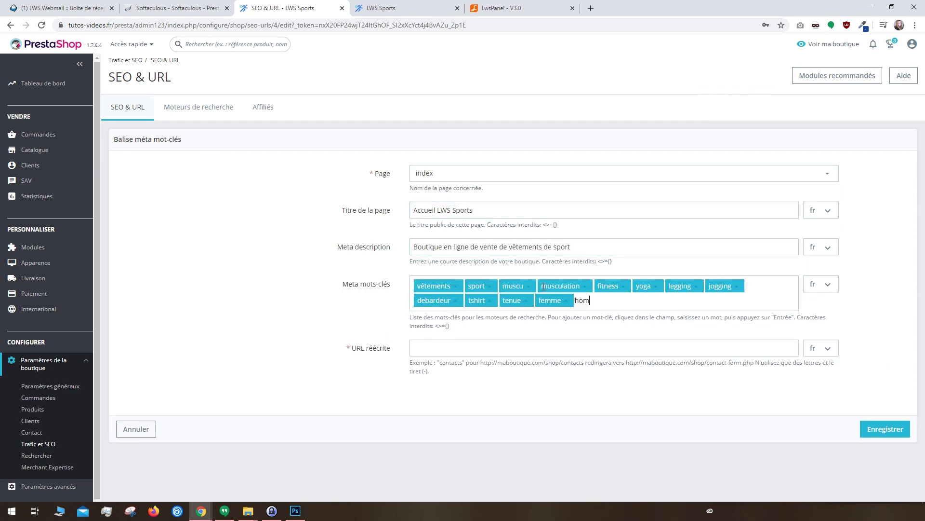
click(885, 429)
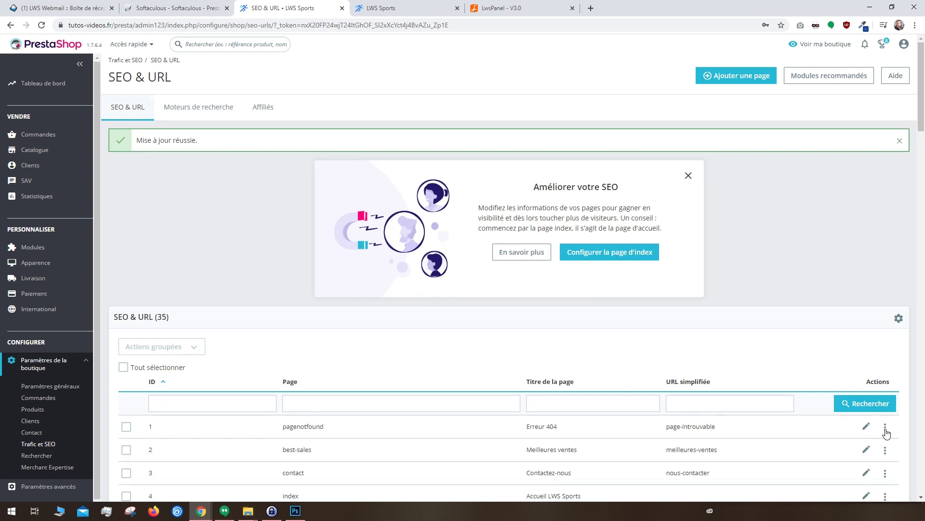
Examine the URL configuration's canonical redirect options, the URL route patterns and the SEO options.
scroll(887, 433, down, 20)
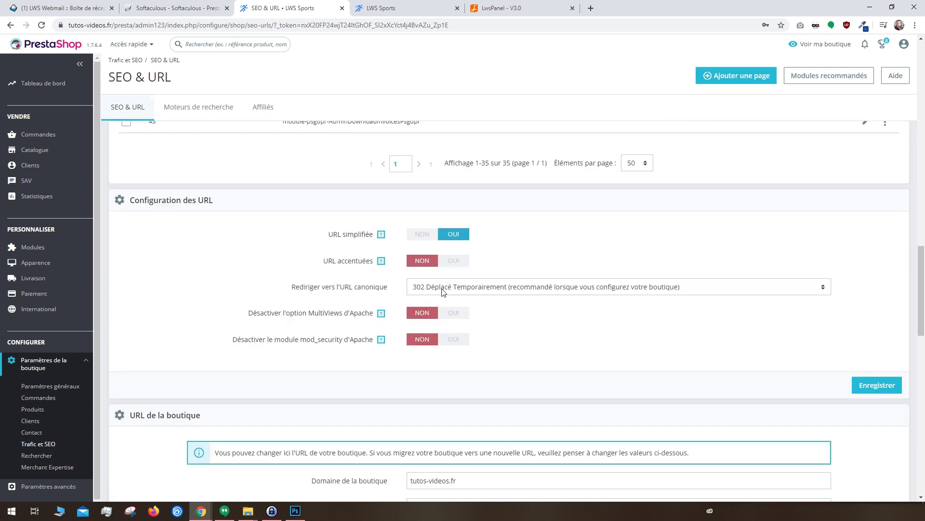
click(443, 291)
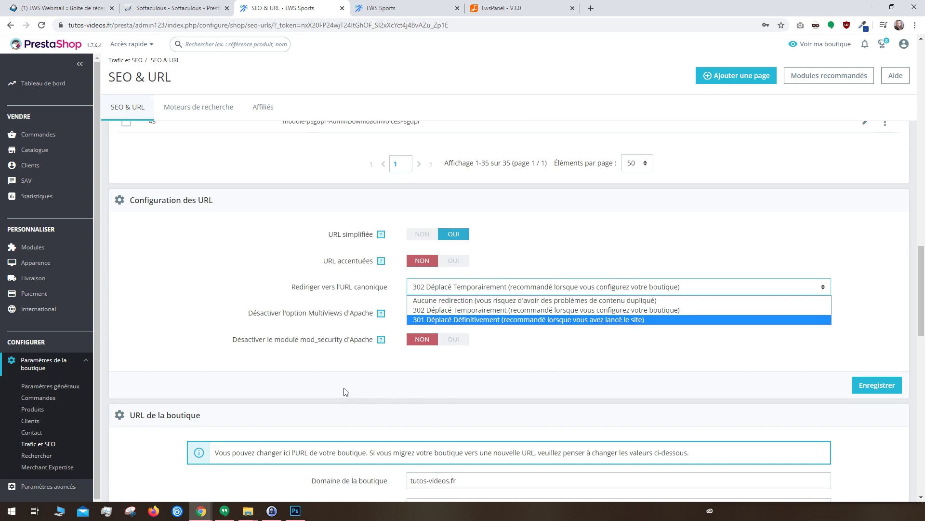
scroll(346, 391, down, 13)
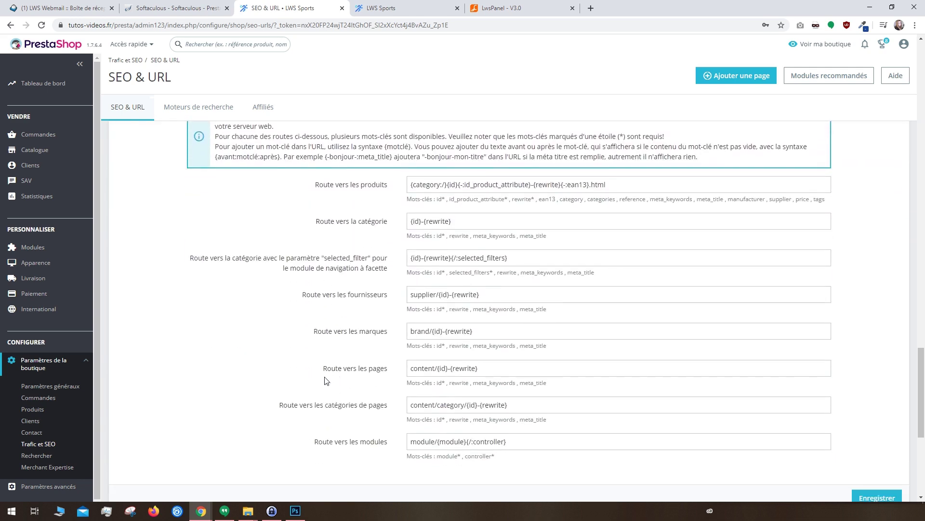
scroll(593, 446, down, 2)
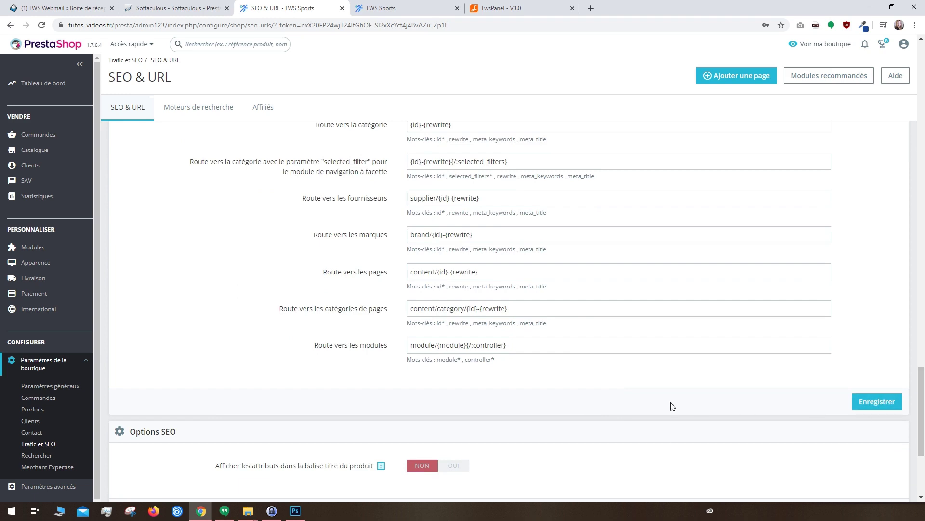
scroll(672, 406, down, 3)
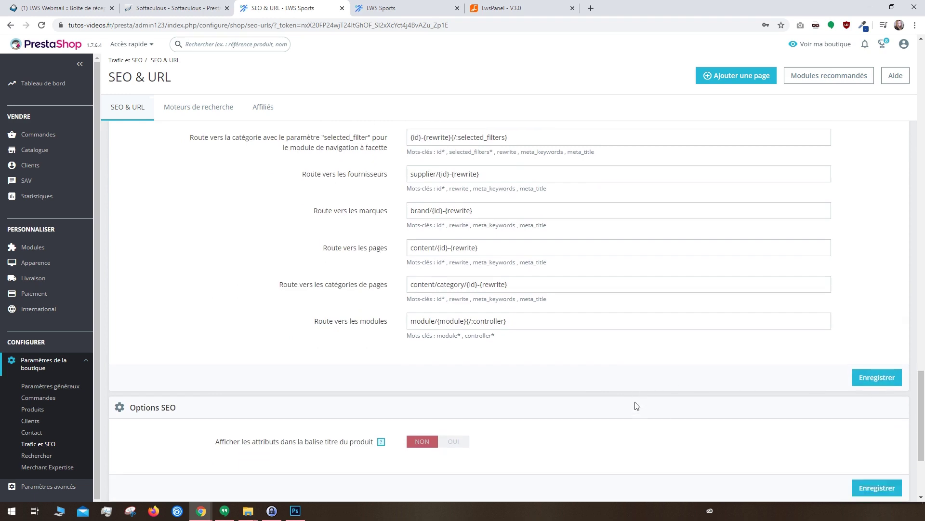
scroll(635, 405, up, 15)
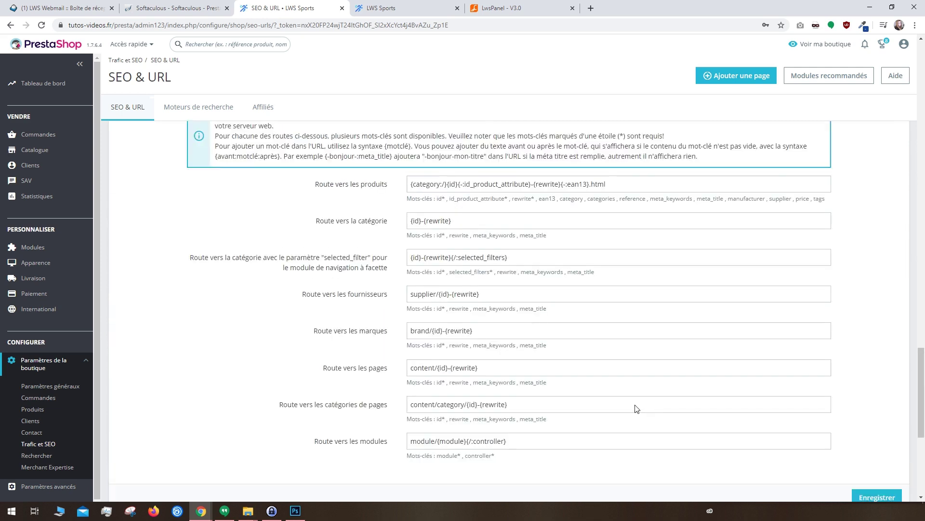
Set the shop's main activity to "Sports et loisirs" in the general settings and save them.
click(68, 386)
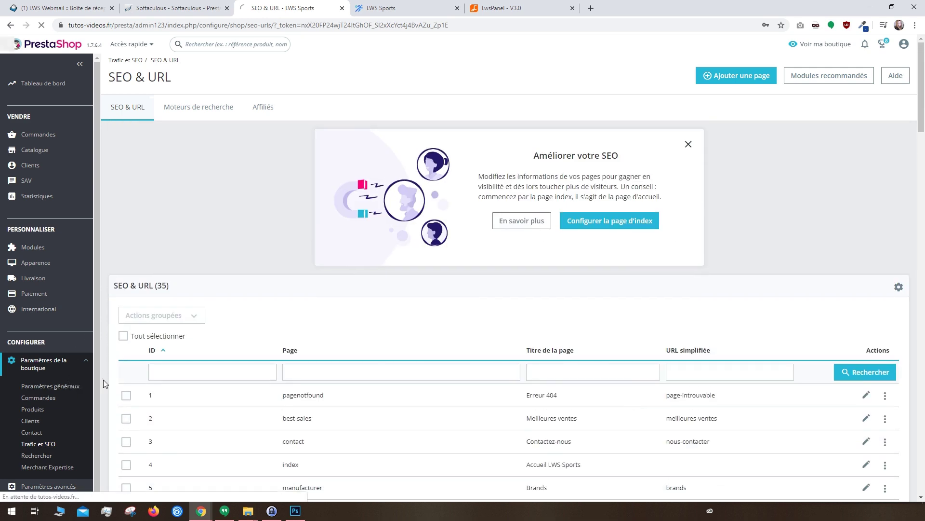
scroll(315, 348, down, 4)
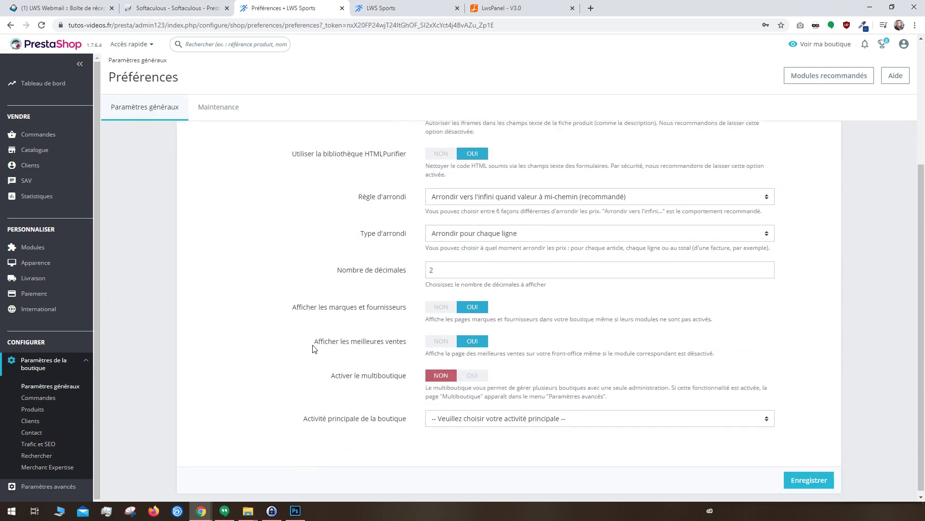
click(498, 420)
click(470, 399)
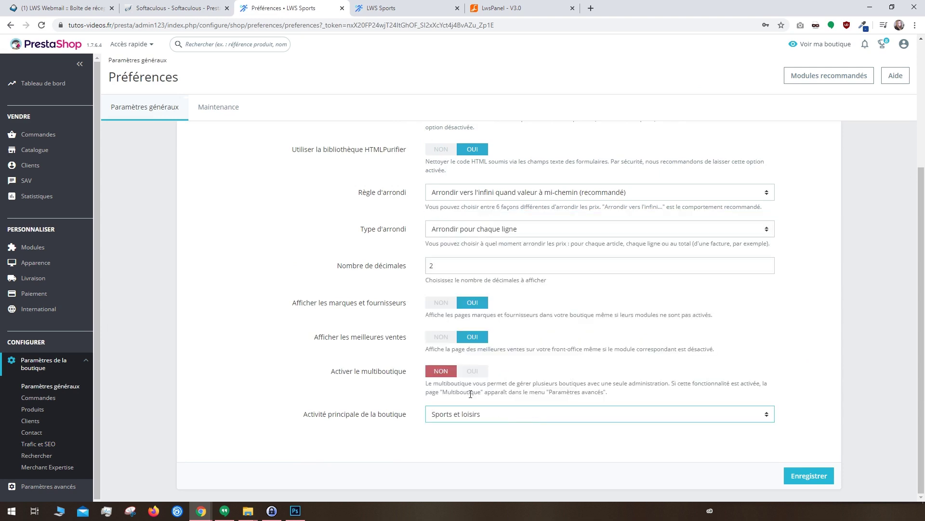
click(801, 474)
Examine the maintenance settings, including the shop activation switch and the custom maintenance message.
click(218, 111)
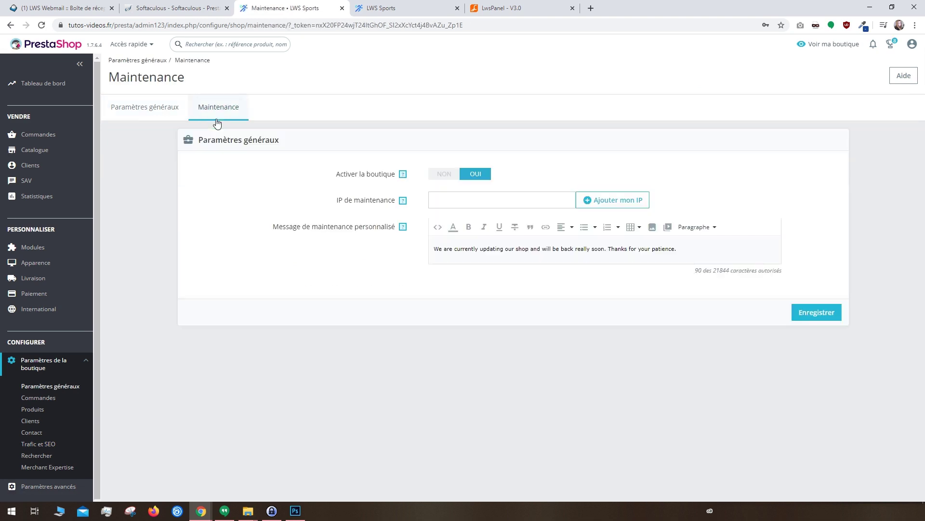
click(444, 179)
click(472, 175)
drag(438, 249, 815, 277)
click(591, 279)
Search the module catalogue for "analytics", install the free Google Analytics module and open its configuration.
mouse_move(49, 251)
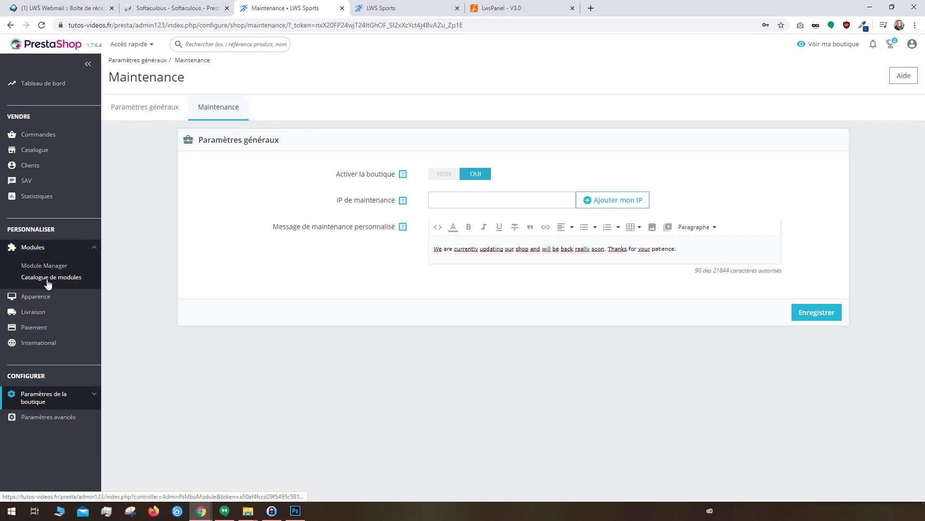
click(49, 279)
click(190, 138)
text(analytics)
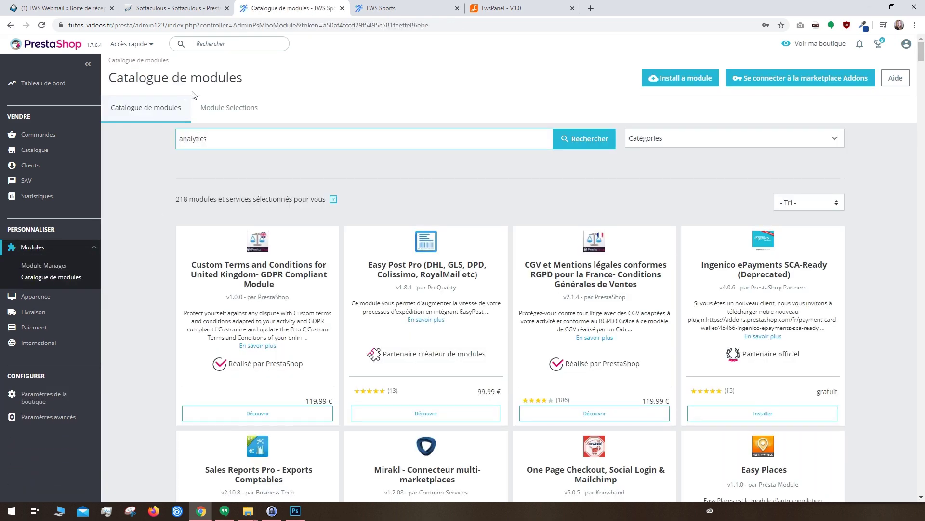
key(Return)
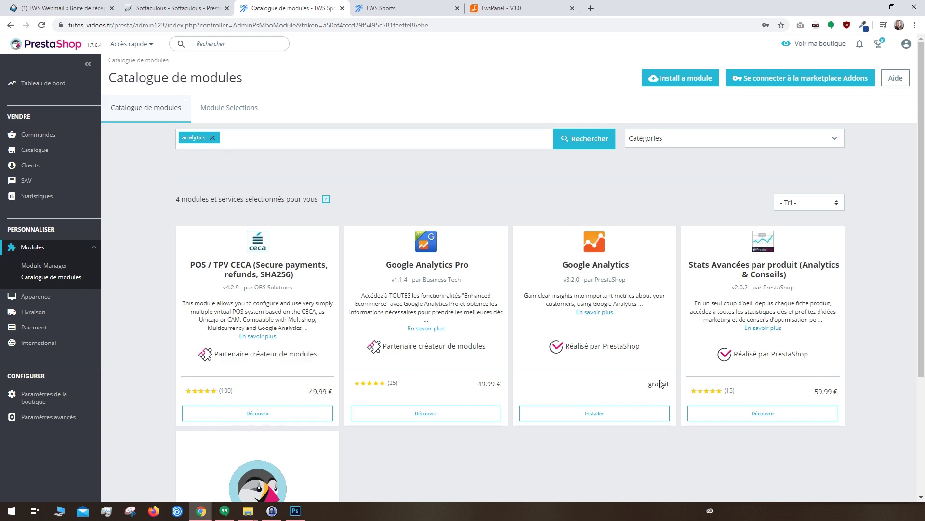
click(594, 413)
click(586, 413)
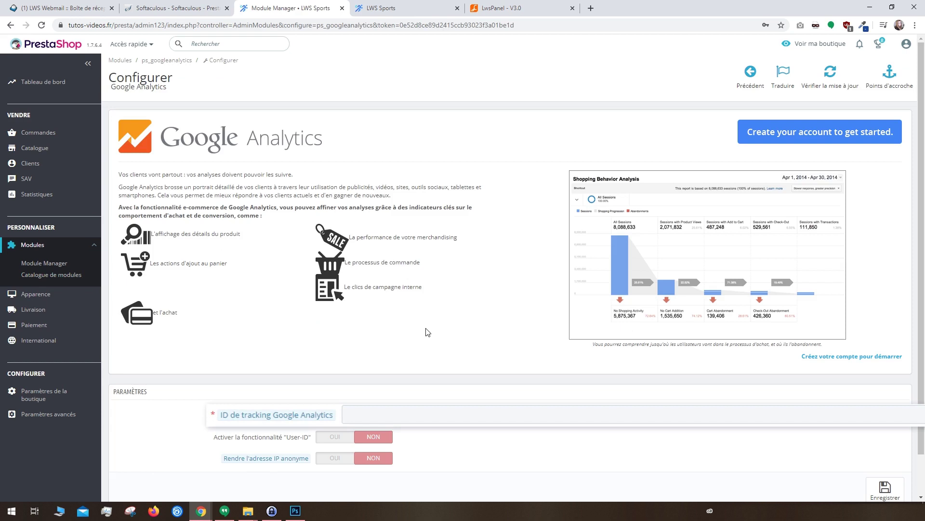
Find Google Analytics through a web search, open the Tutos Vidéos property's settings and copy its tracking ID.
key(ctrl+t)
text(analytics)
key(Return)
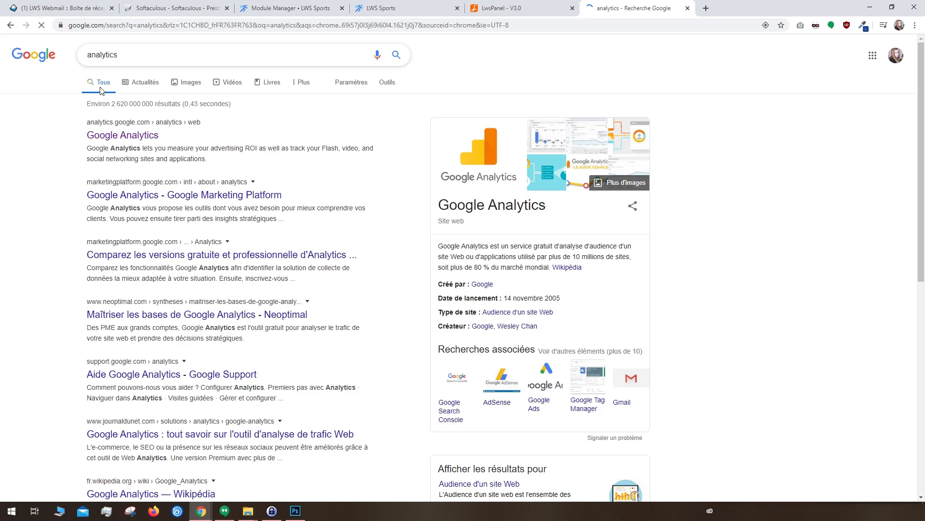
click(120, 135)
click(38, 470)
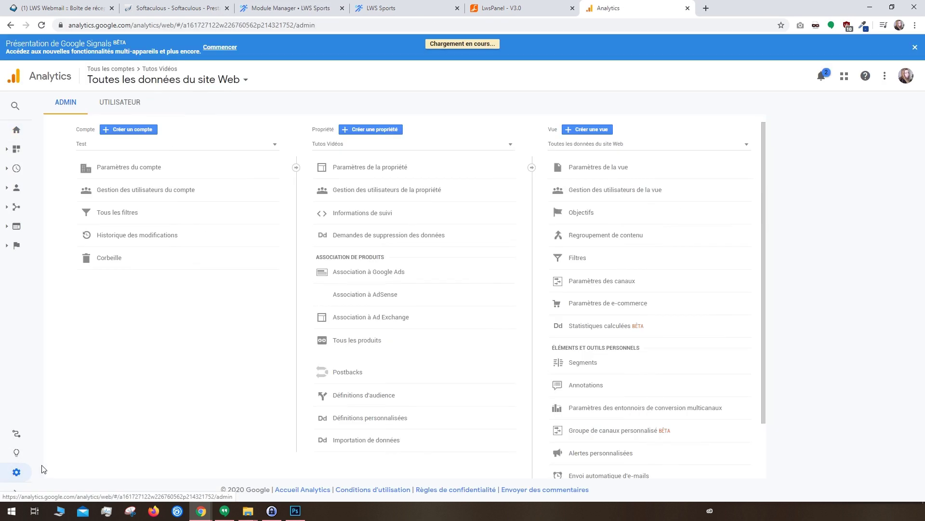
click(371, 168)
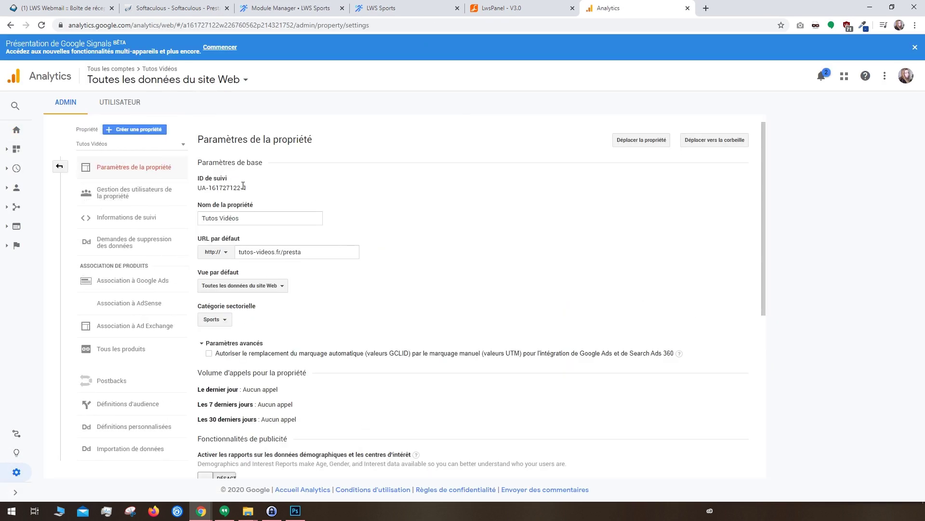
drag(246, 188, 198, 188)
key(ctrl+c)
Paste the tracking ID into the PrestaShop Google Analytics module's configuration and save it.
click(317, 5)
click(364, 370)
key(ctrl+v)
click(881, 451)
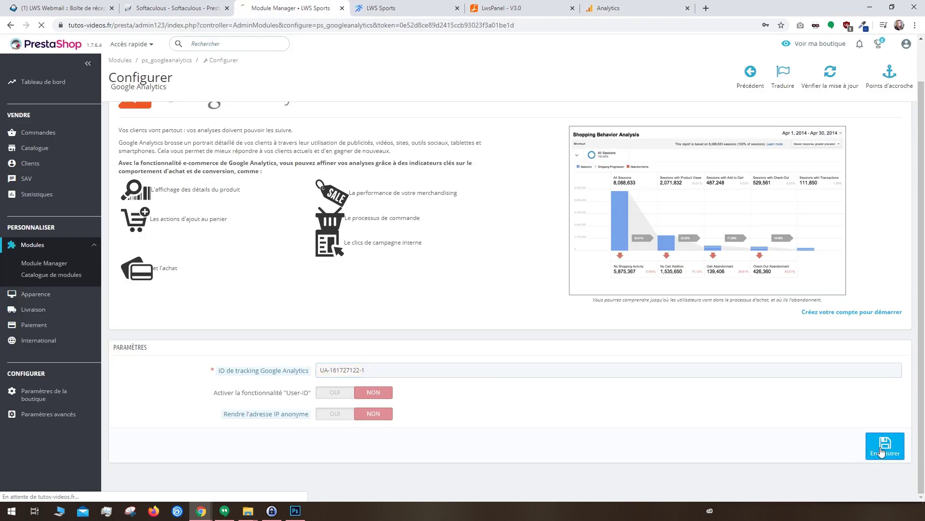
scroll(442, 357, down, 4)
scroll(444, 359, up, 4)
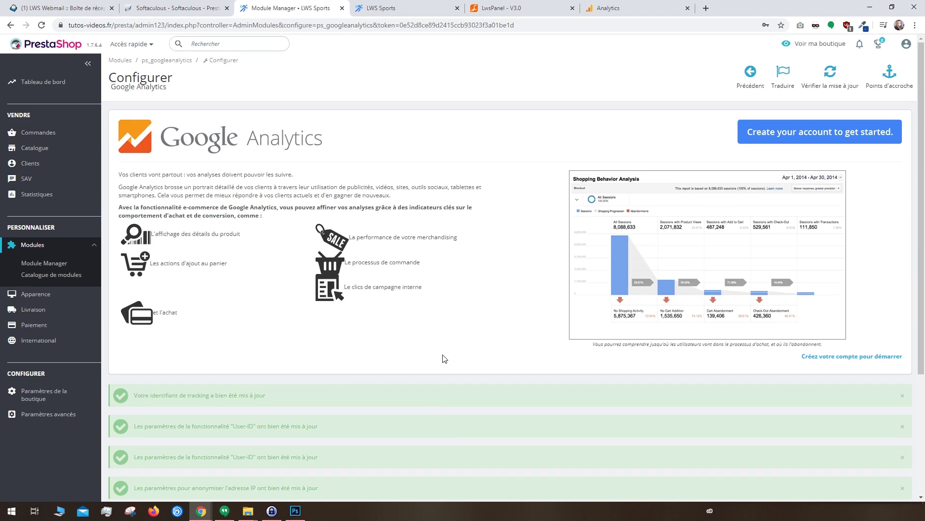
click(141, 44)
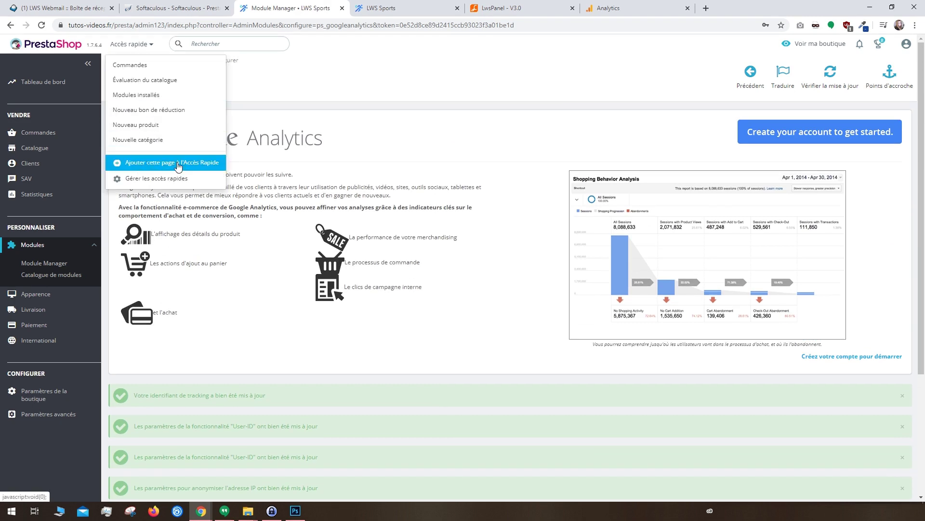
click(245, 311)
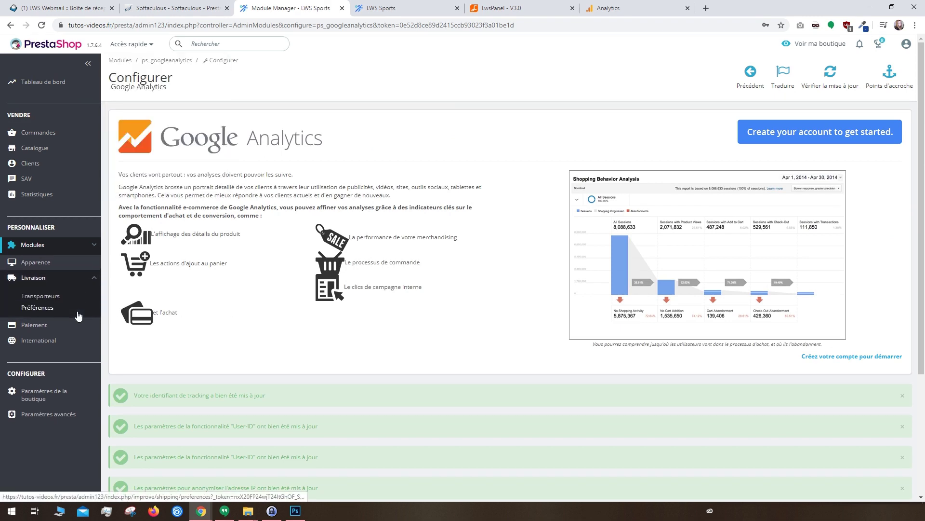
Start a new shipping carrier named "LaPoste" with a delivery time of 2-3.
click(60, 298)
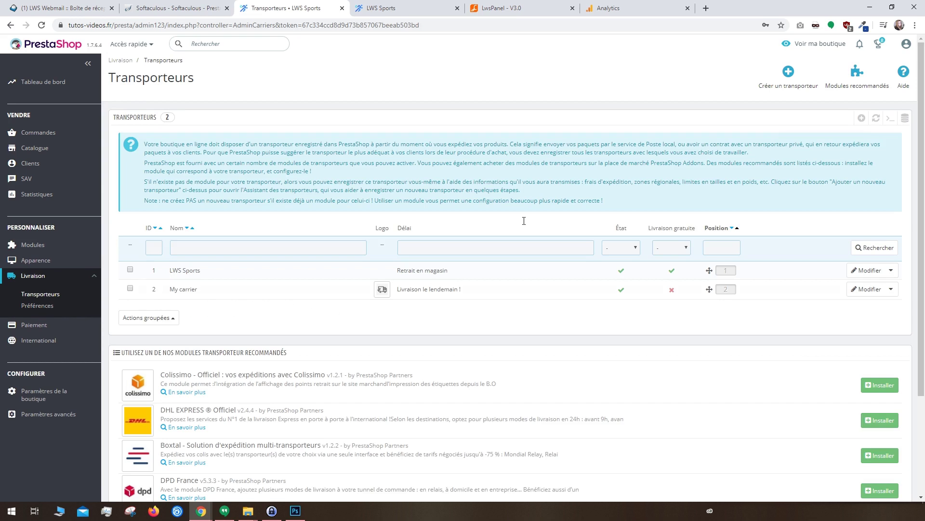
click(796, 85)
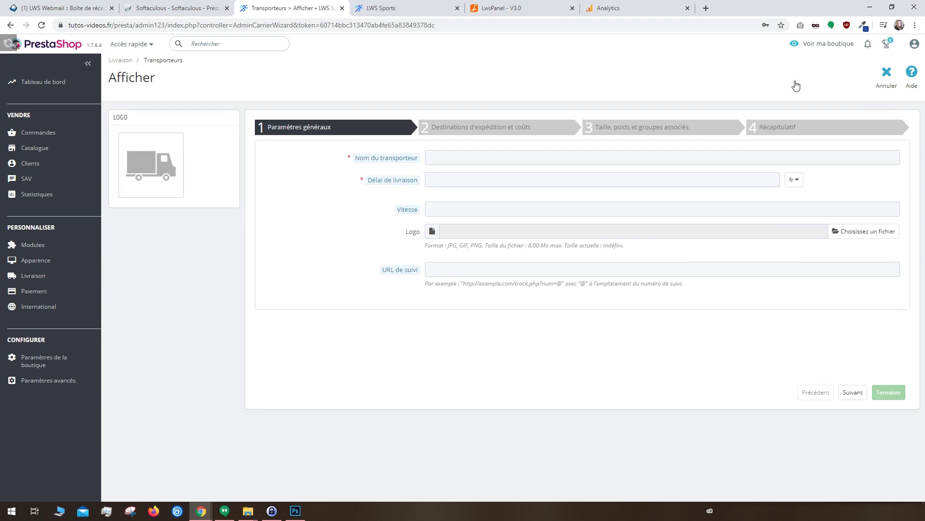
click(460, 158)
text(LaPoste)
key(Tab)
text(2-3)
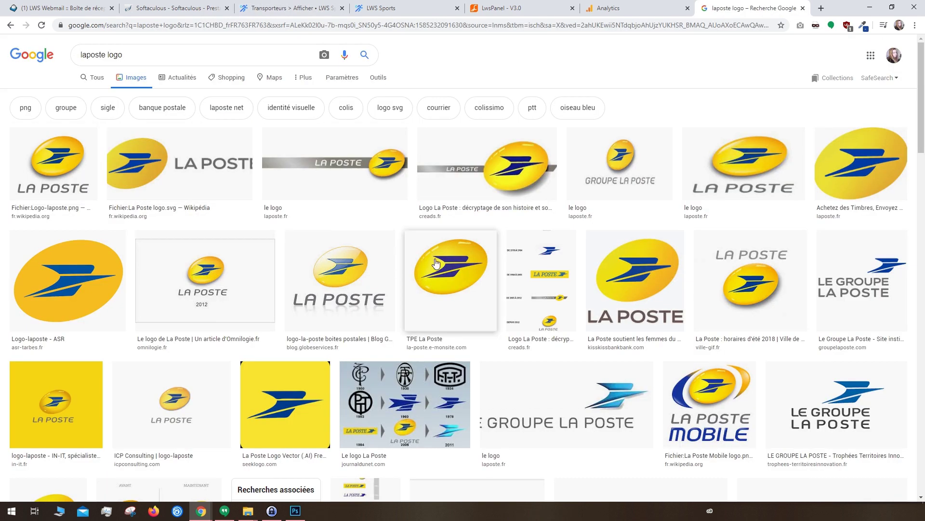
Choose the transparent yellow oval La Poste logo titled TPE La Poste from the image results and save it.
click(441, 270)
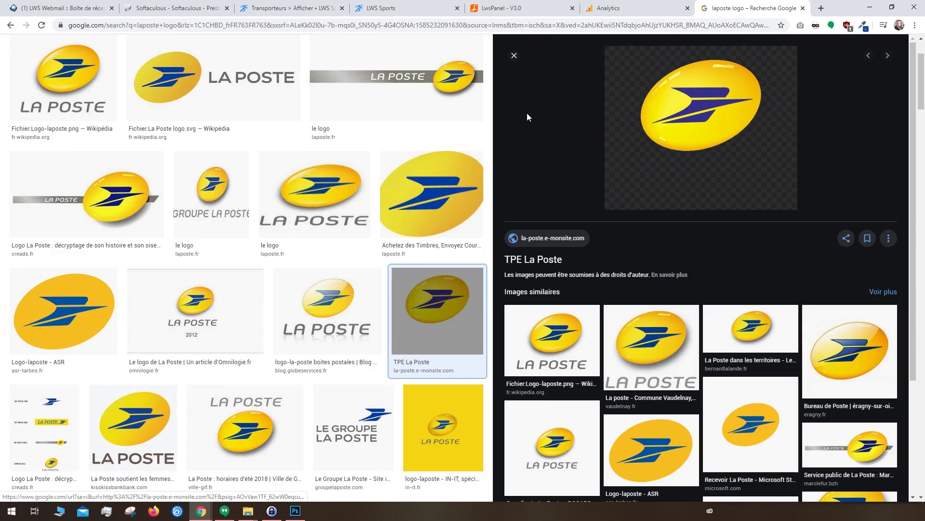
right_click(659, 112)
click(693, 195)
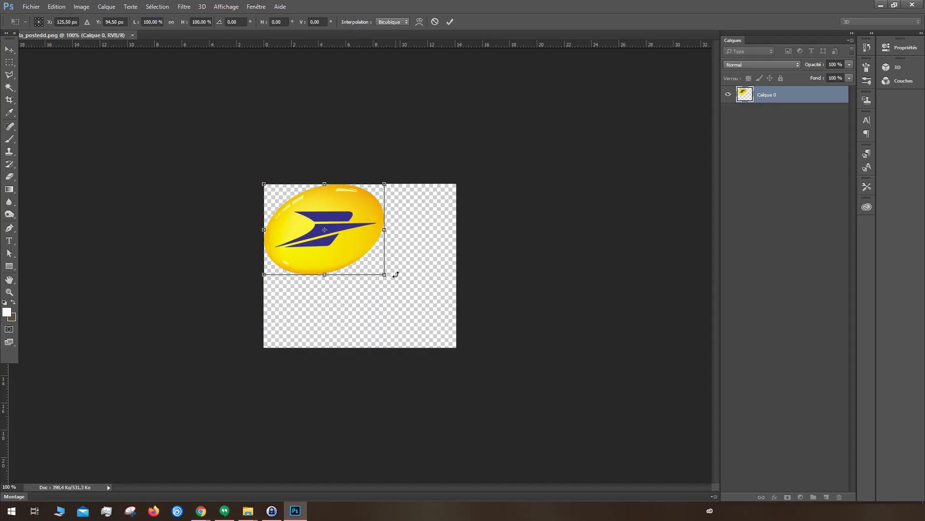
In Photoshop, resize the oval La Poste logo and crop the canvas around it.
drag(393, 271, 331, 248)
key(Return)
key(c)
drag(455, 346, 400, 266)
key(Return)
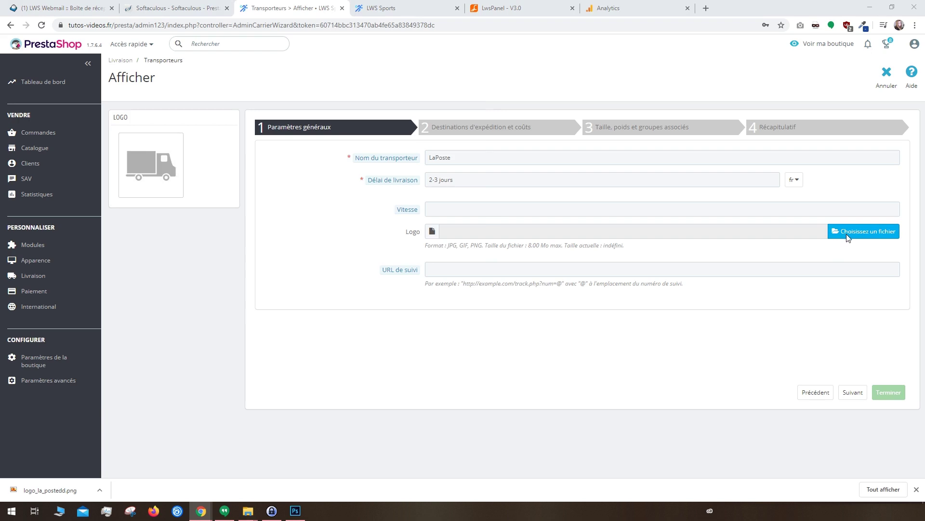
click(864, 231)
click(267, 226)
double_click(267, 226)
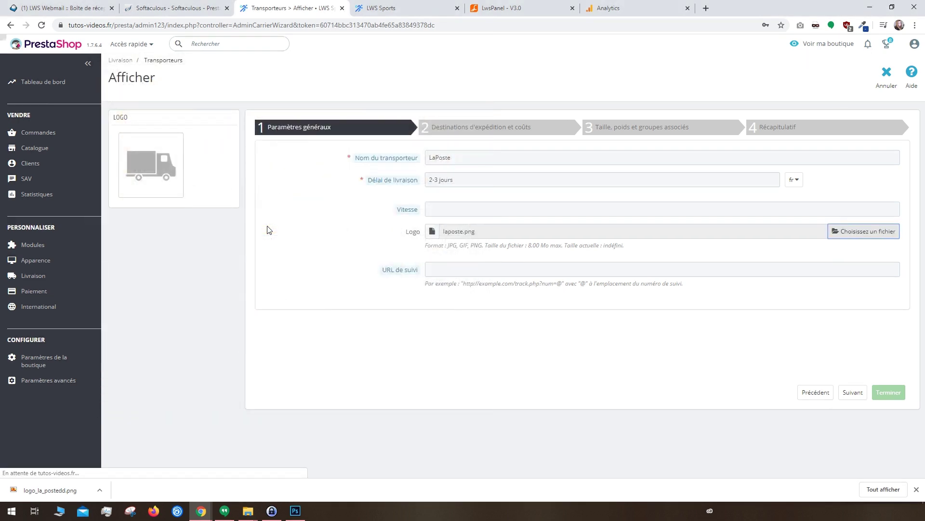
click(446, 268)
text(https://www.laposte.fr/particulier/outils/suivre-vos-envois?code=@)
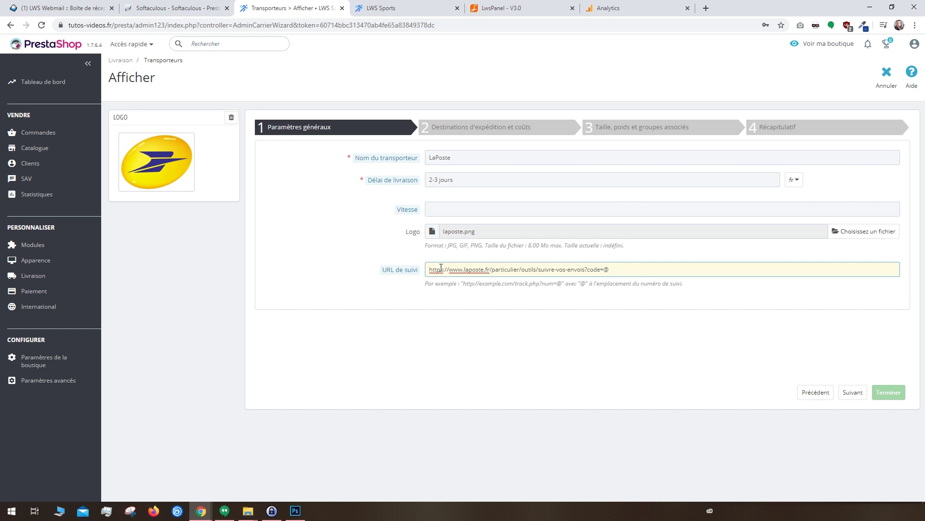
click(852, 392)
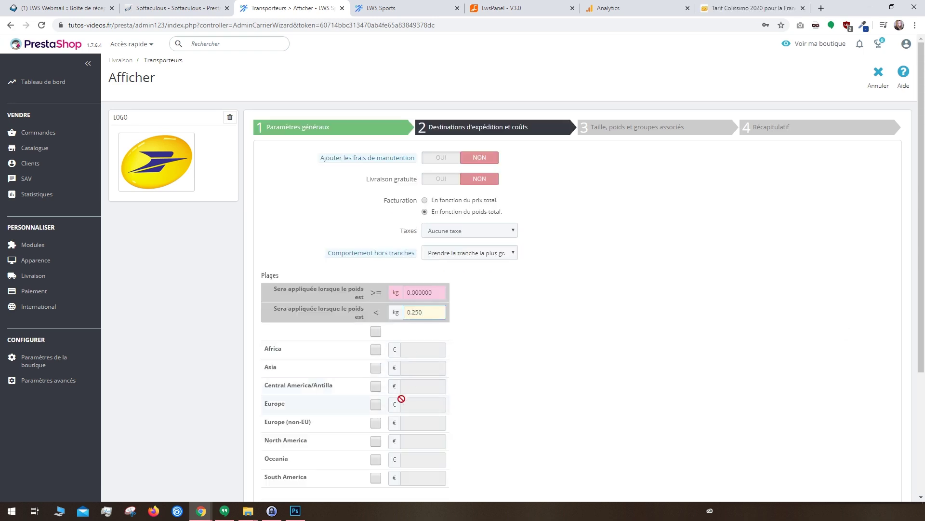
Enable the Europe zone for the 0 to 0.250 kg range and set its shipping price to 4.95 €.
click(376, 405)
click(418, 404)
text(4.95)
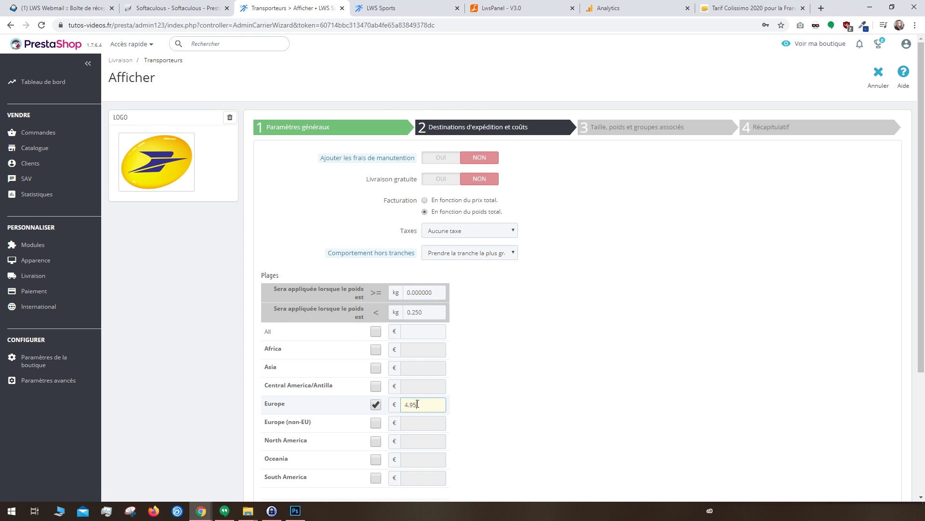
Check the Colissimo rates, add a weight range up to 0.500 kg with a 6.35 € Europe price and finish creating the carrier.
scroll(386, 410, down, 2)
click(349, 420)
key(ctrl+9)
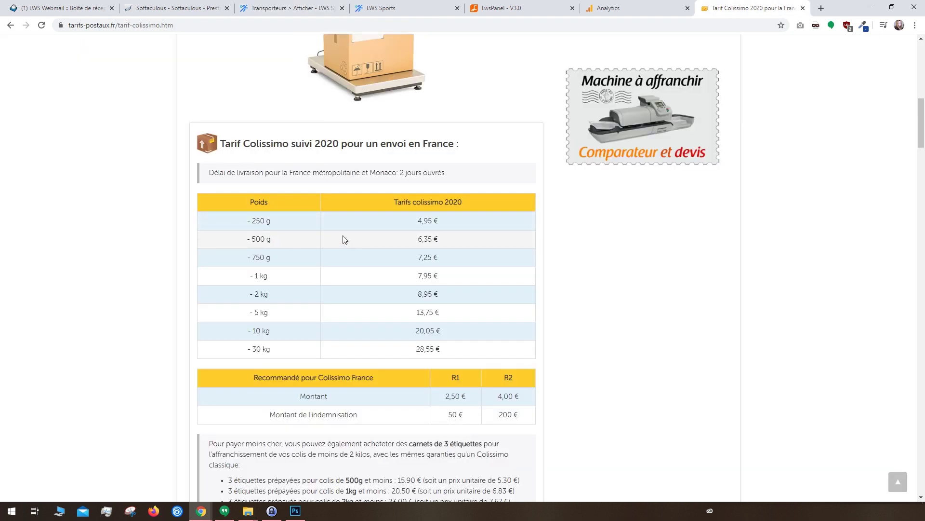
key(ctrl+3)
click(486, 213)
text(0.500)
click(479, 307)
text(6.35)
scroll(530, 352, down, 3)
click(884, 446)
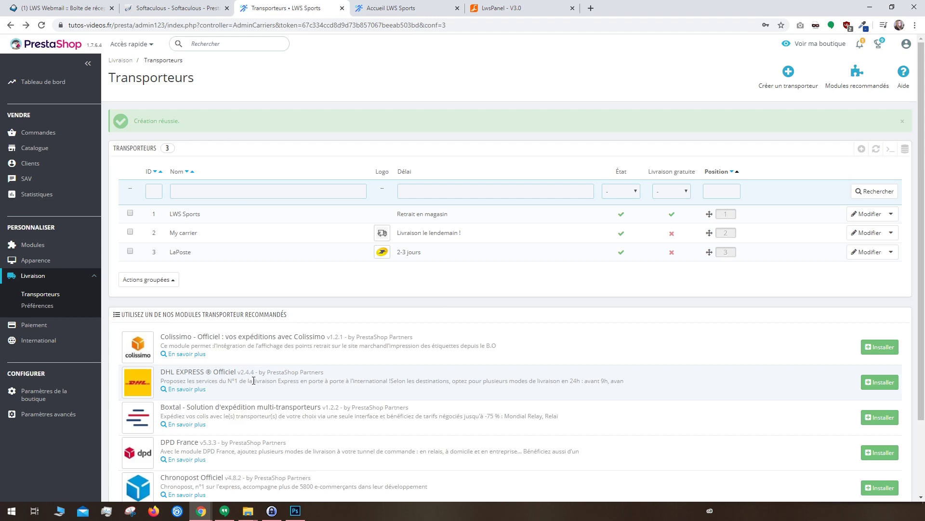
In the storefront, add the "Tenue de sport femme - collection black" to the cart and proceed to checkout.
click(368, 5)
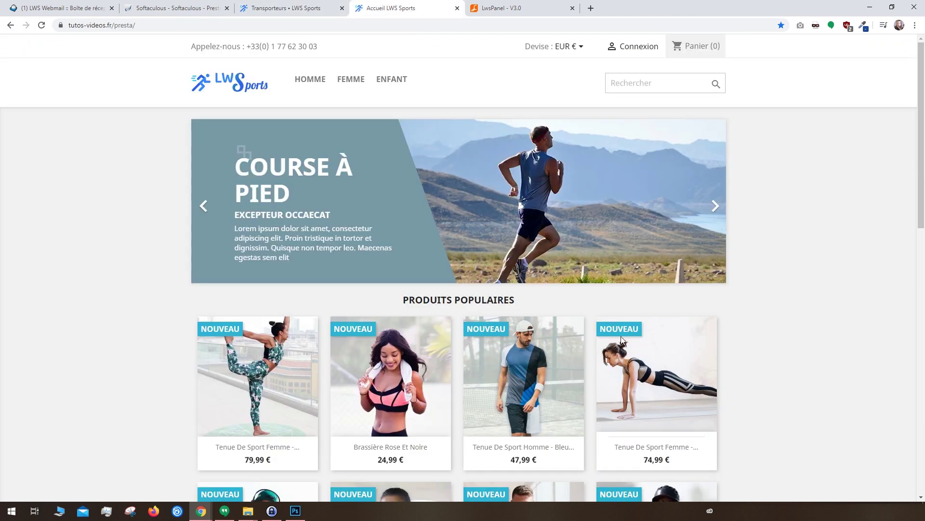
click(634, 357)
click(595, 408)
click(511, 408)
click(569, 255)
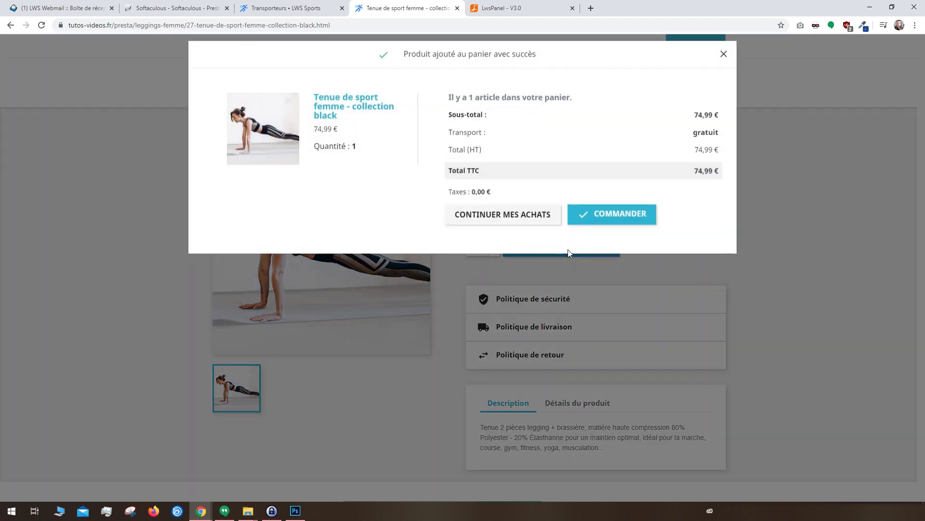
click(589, 235)
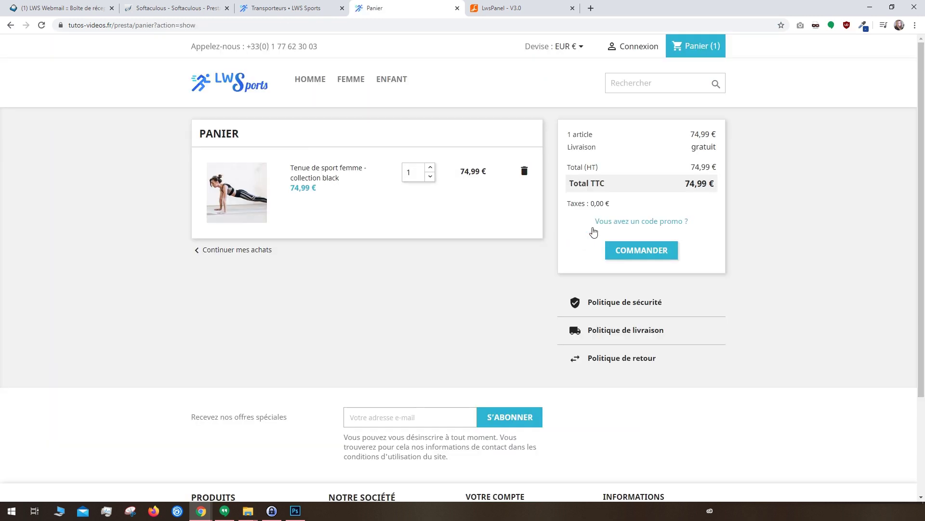
click(641, 259)
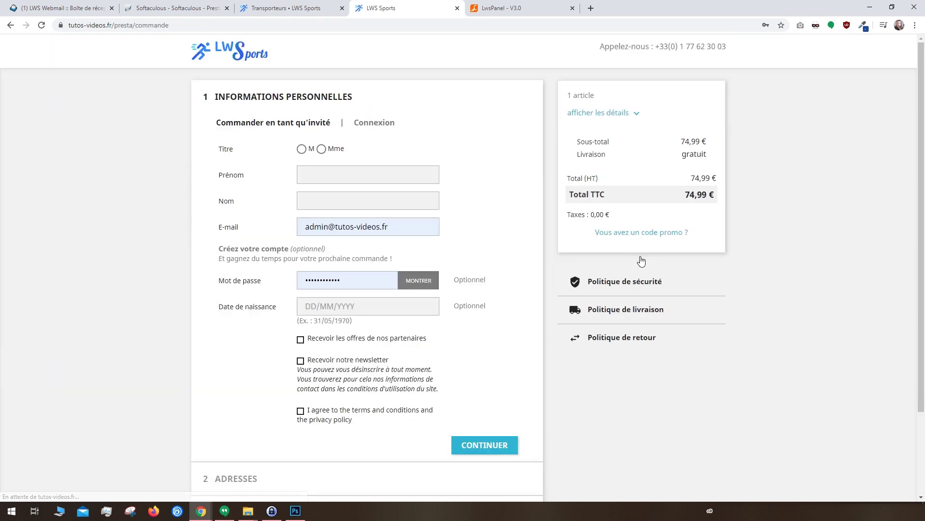
Fill in the checkout's personal information with title M and the customer's first and last name, accept the terms and continue.
click(301, 149)
click(328, 175)
click(329, 203)
click(324, 407)
click(507, 445)
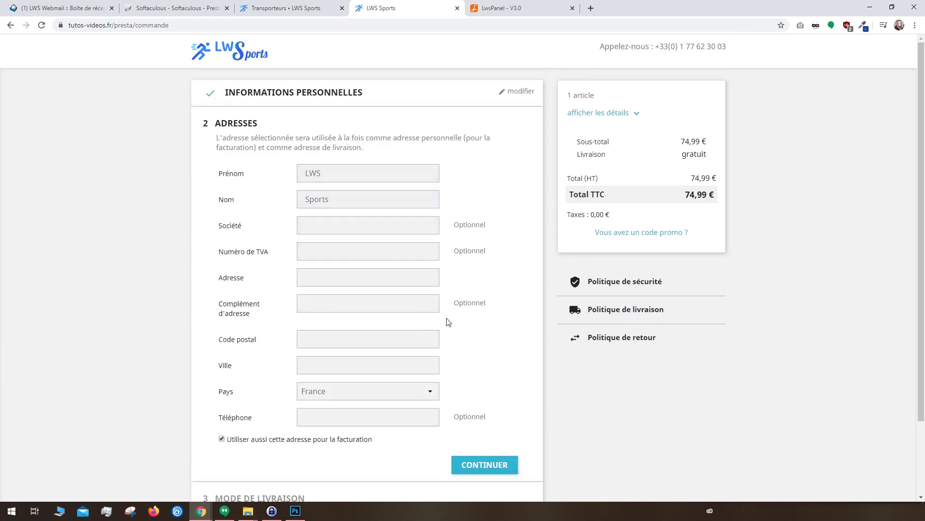
Fill in the customer's delivery address, keeping France as the country.
click(366, 278)
click(358, 306)
click(337, 392)
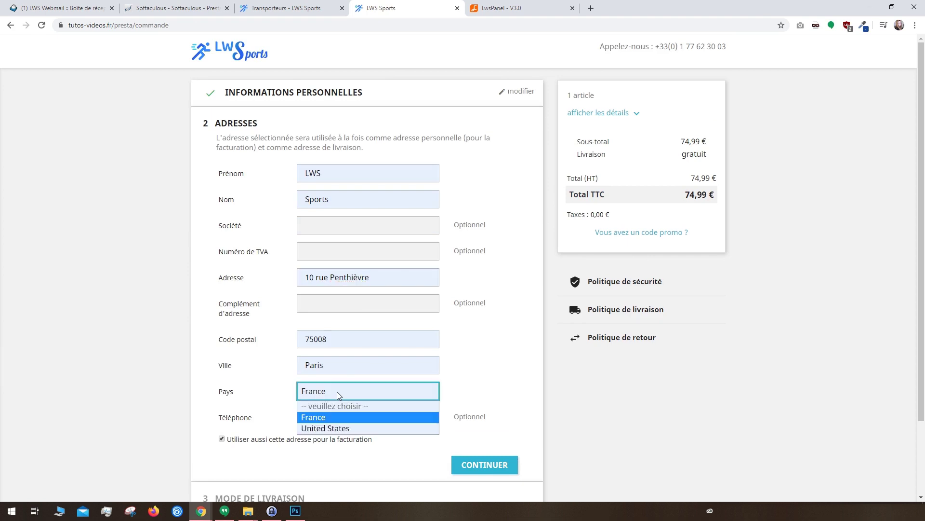
click(337, 392)
Look up where geographical zones are managed in the PrestaShop back office, and return to the checkout.
click(292, 6)
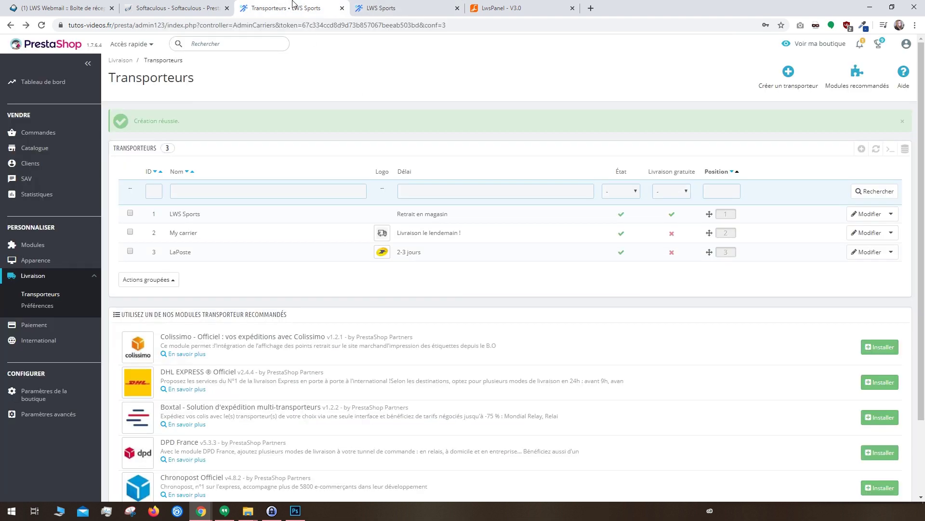
mouse_move(36, 340)
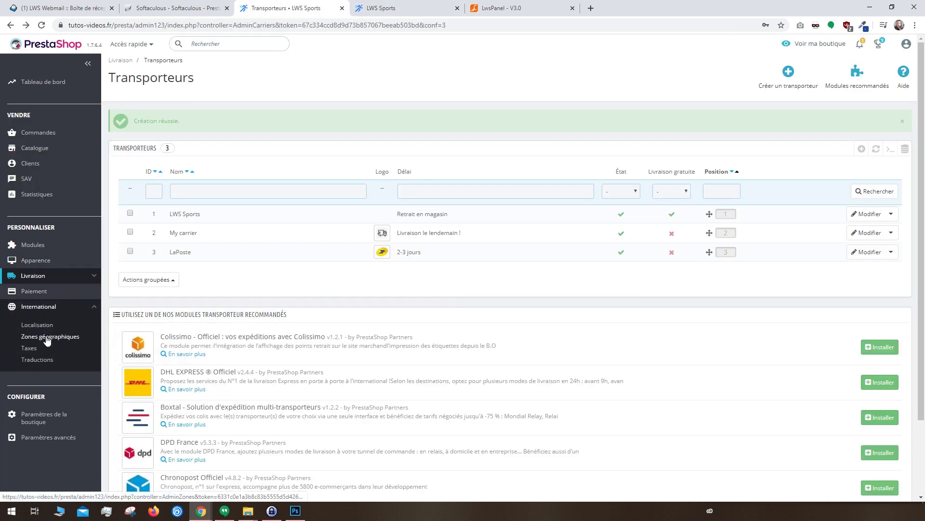
key(ctrl+Tab)
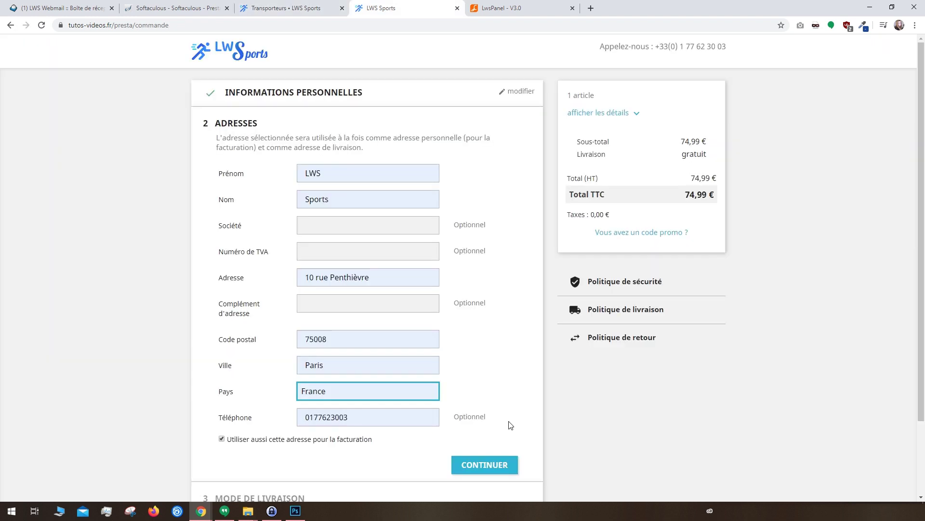
Continue the checkout to the payment stage and view the general terms of sale in a separate page.
click(505, 466)
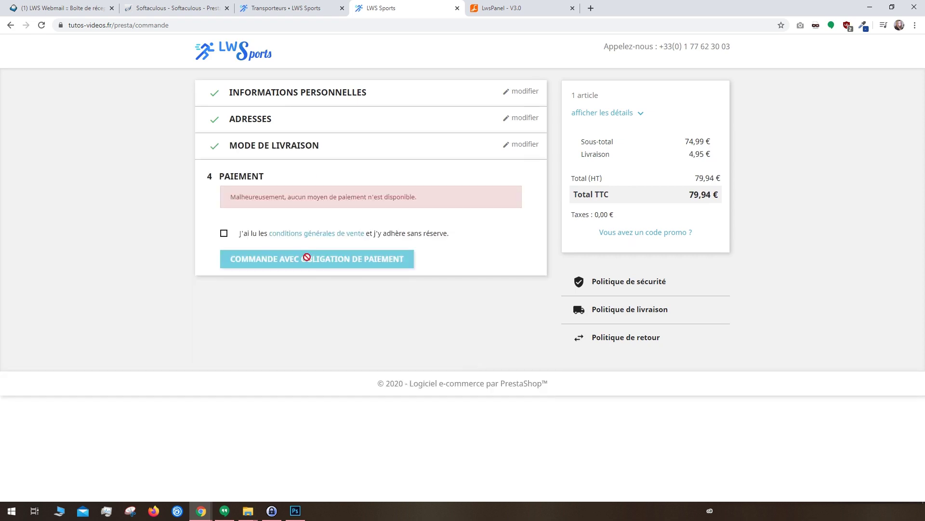
right_click(308, 238)
click(331, 242)
click(520, 4)
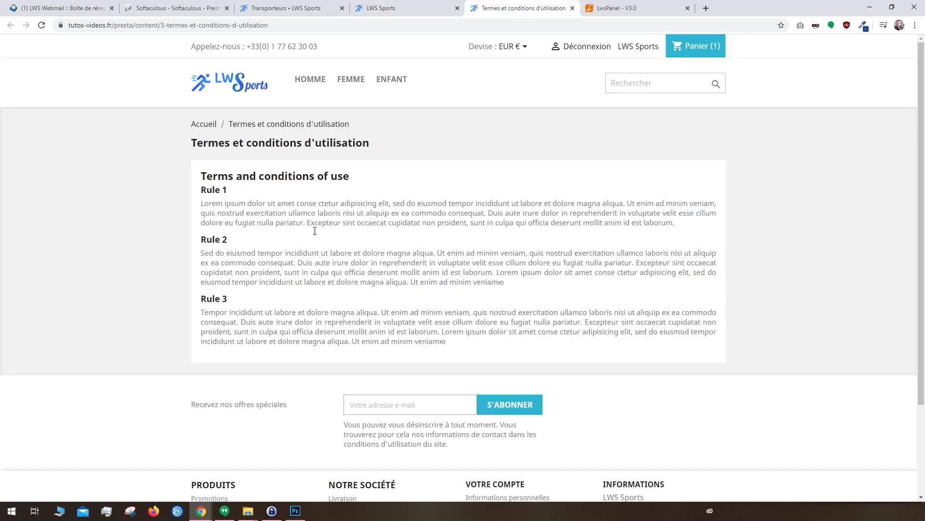
click(439, 5)
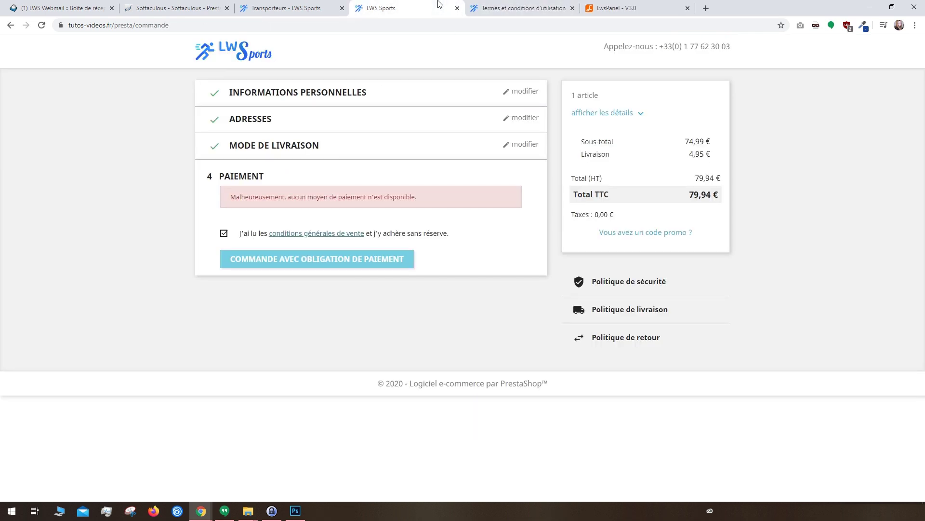
Search the back office's installed modules for "chèque" and disable the Chèque payment module.
click(310, 4)
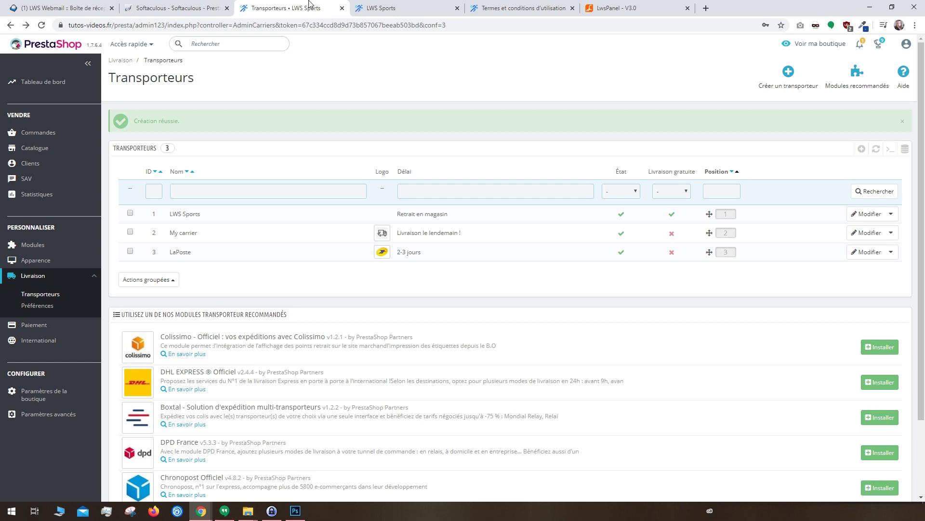
click(38, 263)
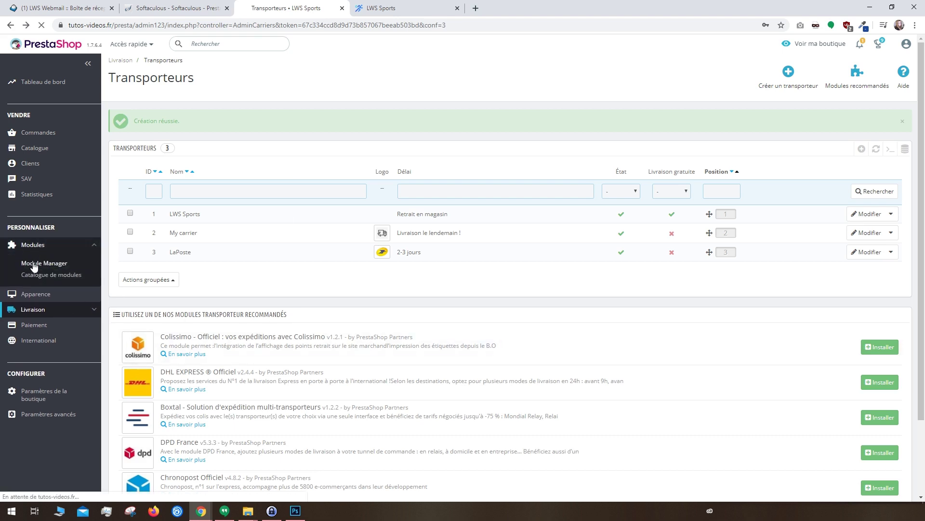
text(chèqu)
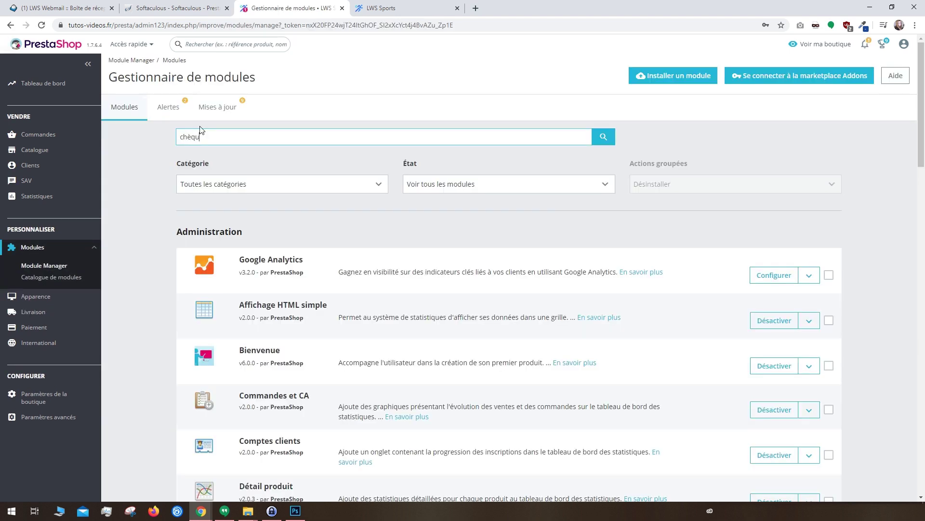
text(e)
key(Return)
click(816, 277)
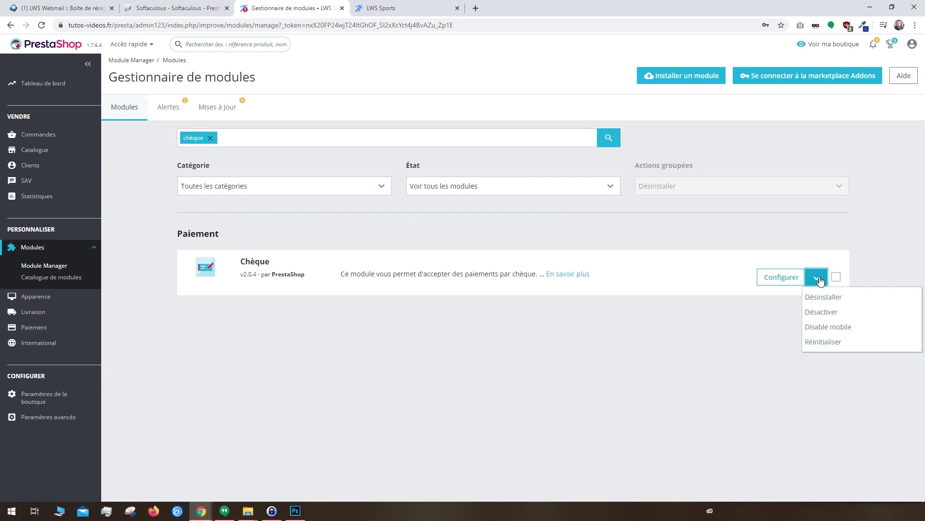
click(828, 311)
click(578, 147)
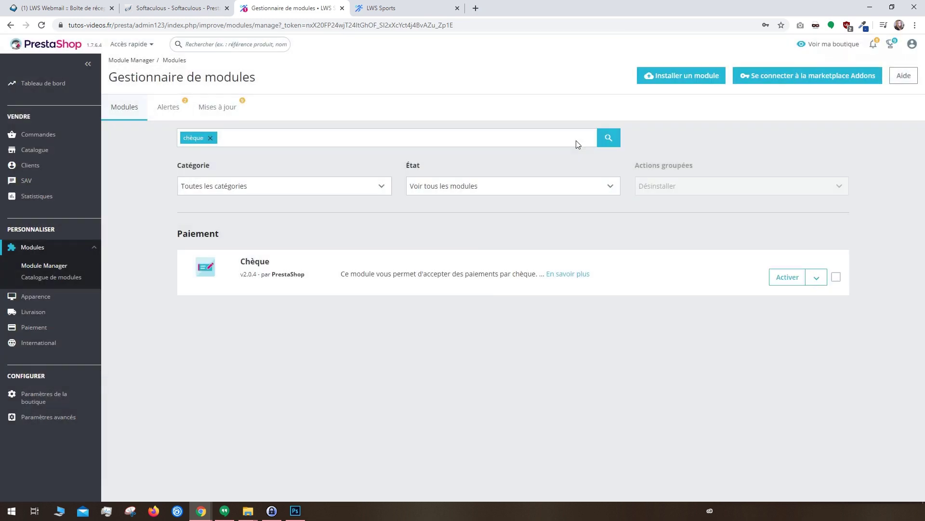
Review the Transfert bancaire configuration from the payment methods page, and install the PayPal Officiel module.
click(46, 326)
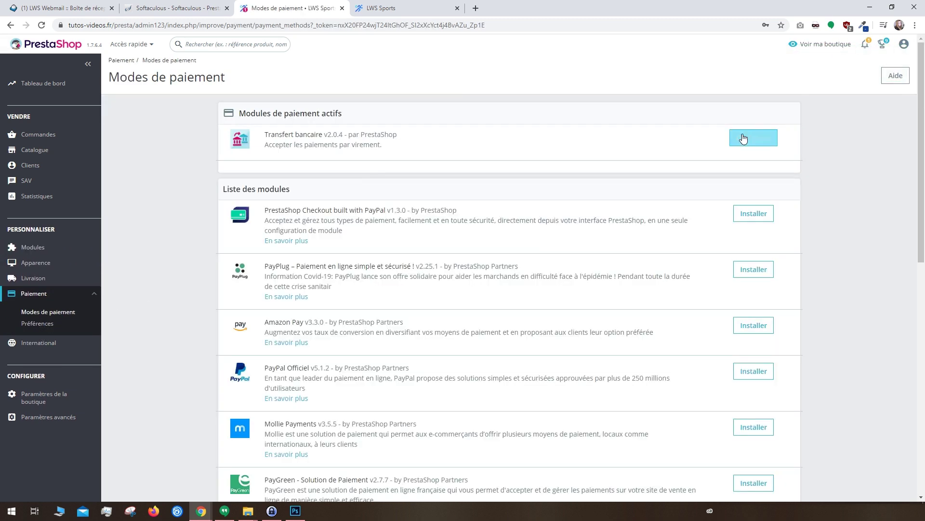
click(743, 139)
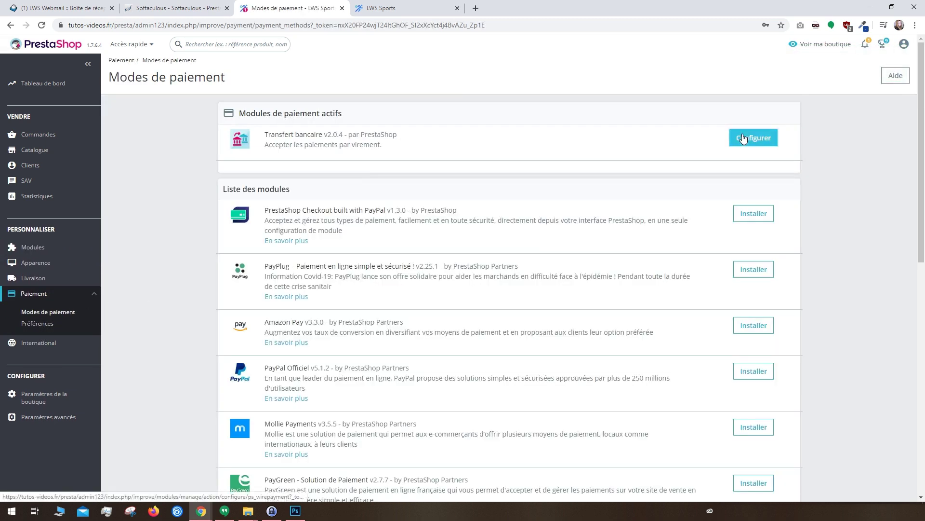
scroll(420, 433, down, 1)
scroll(421, 433, up, 1)
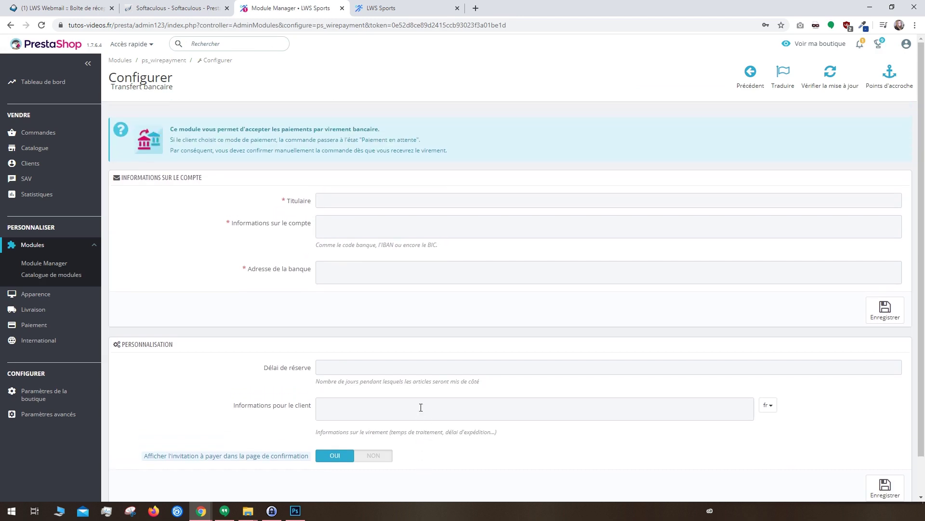
click(10, 25)
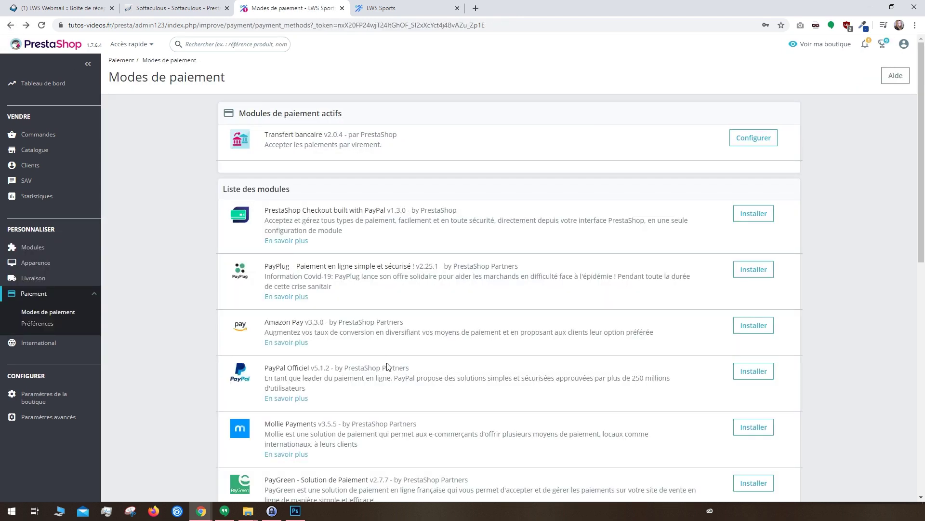
click(754, 371)
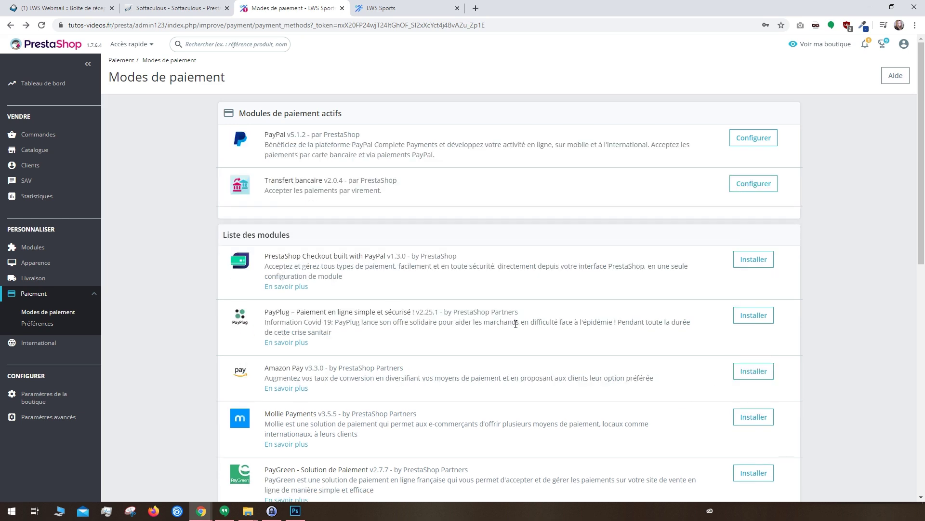
Review the order management pages: orders, invoices, credit slips, delivery slips and carts.
click(40, 152)
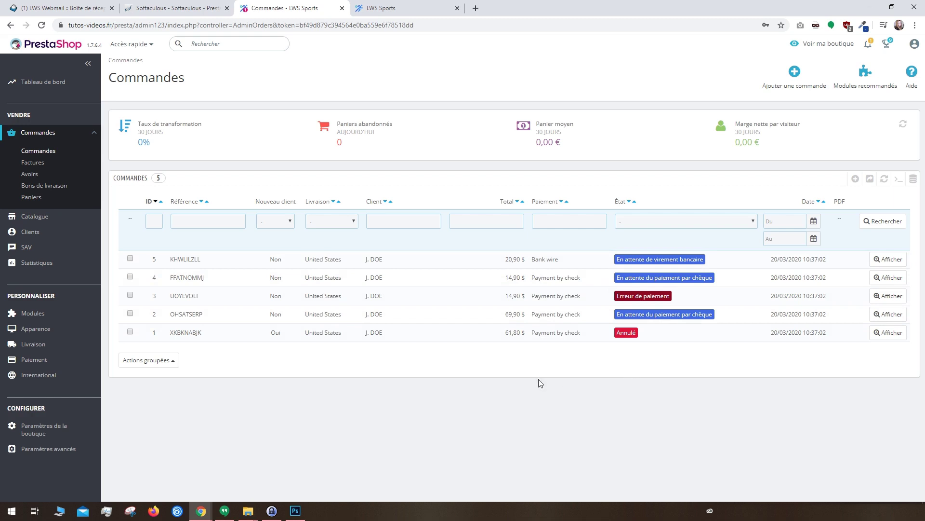
click(32, 163)
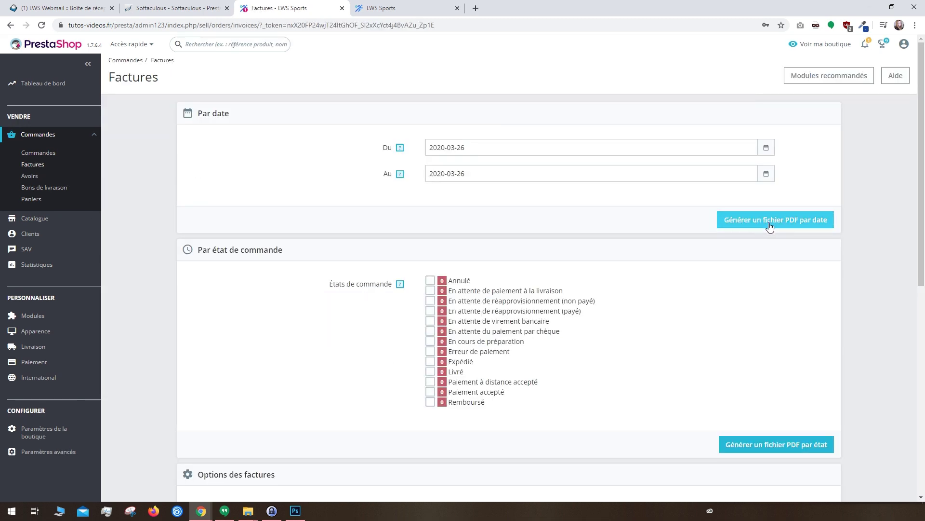
click(22, 174)
click(42, 189)
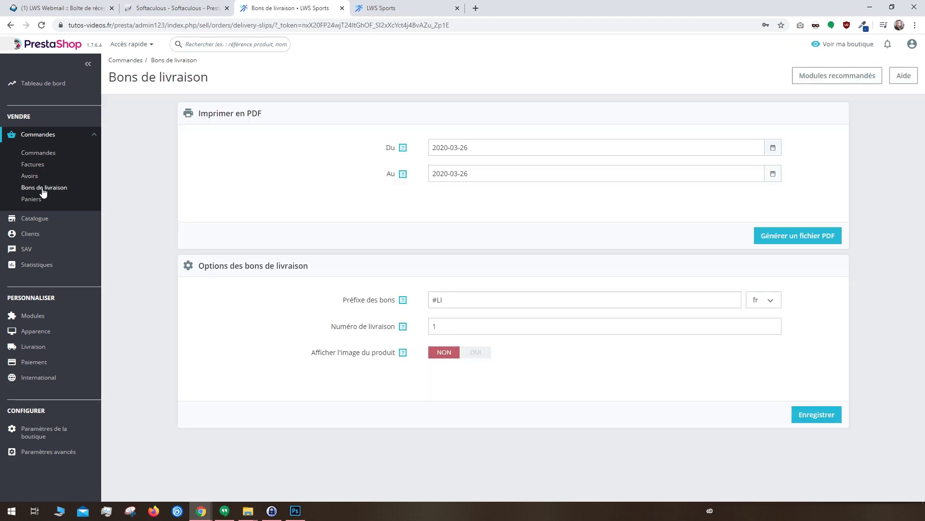
click(38, 200)
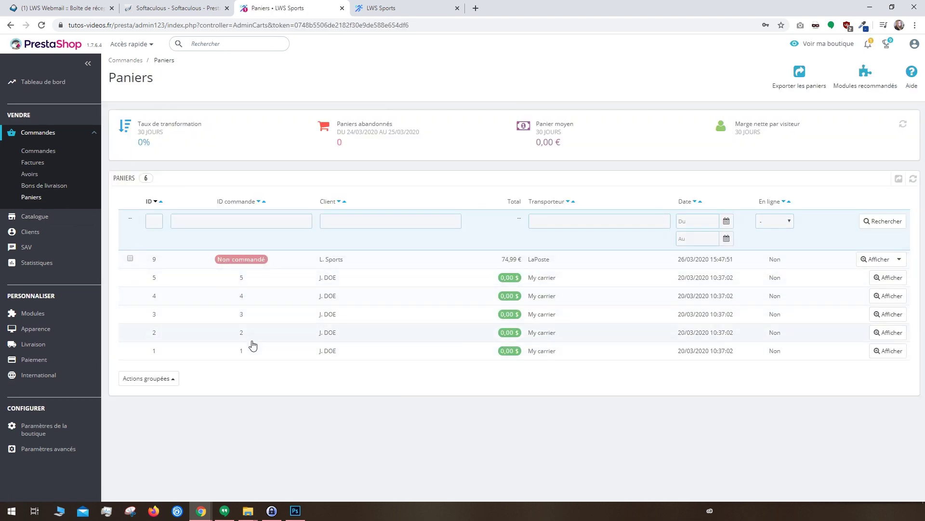
Switch to the storefront, browse the popular products on the home page and open the Tenue de sport homme - Bleu Noir product page.
key(ctrl+Tab)
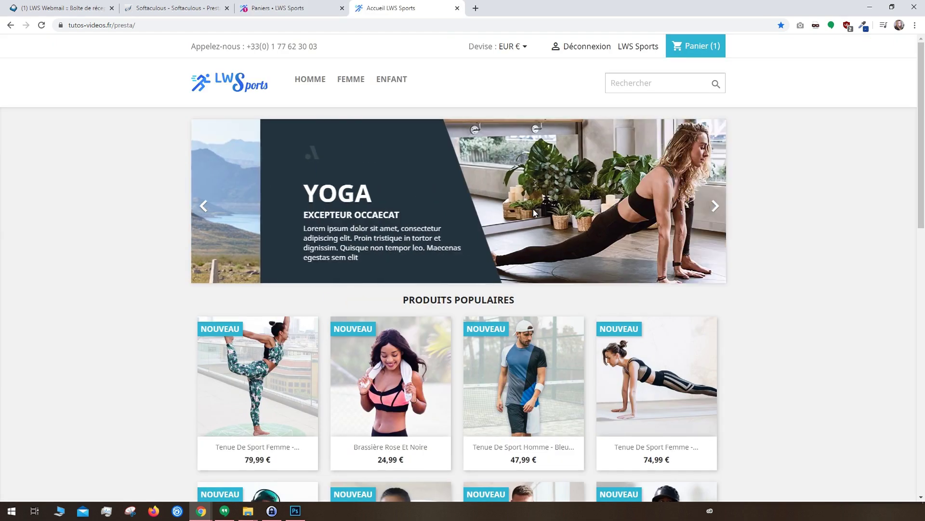
scroll(533, 212, down, 7)
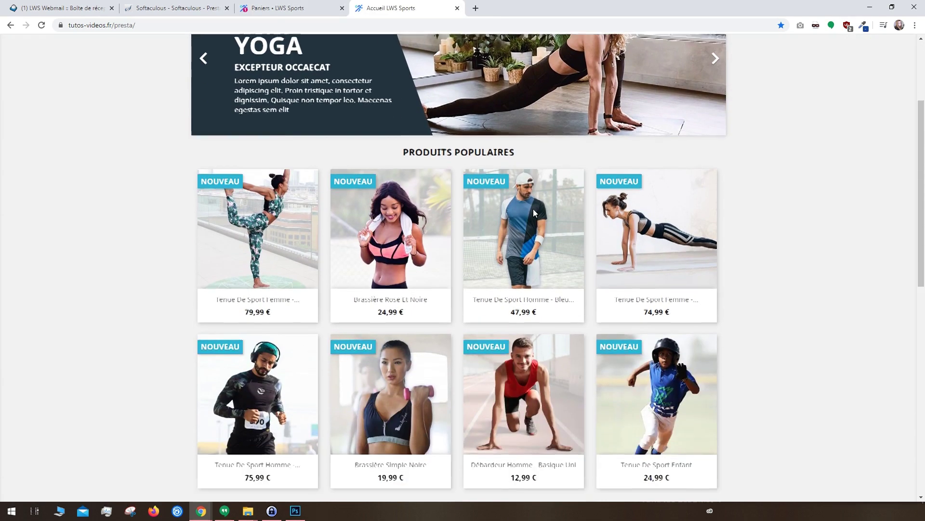
scroll(533, 209, up, 3)
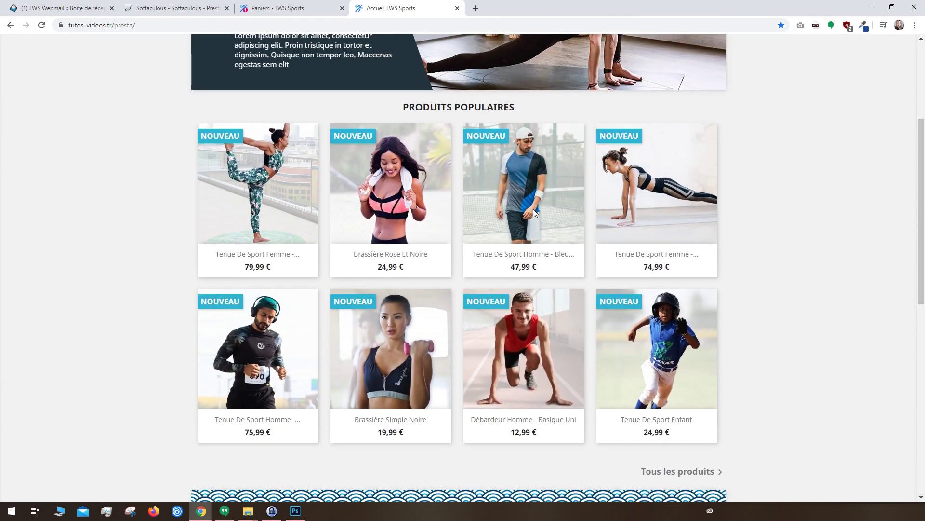
click(505, 215)
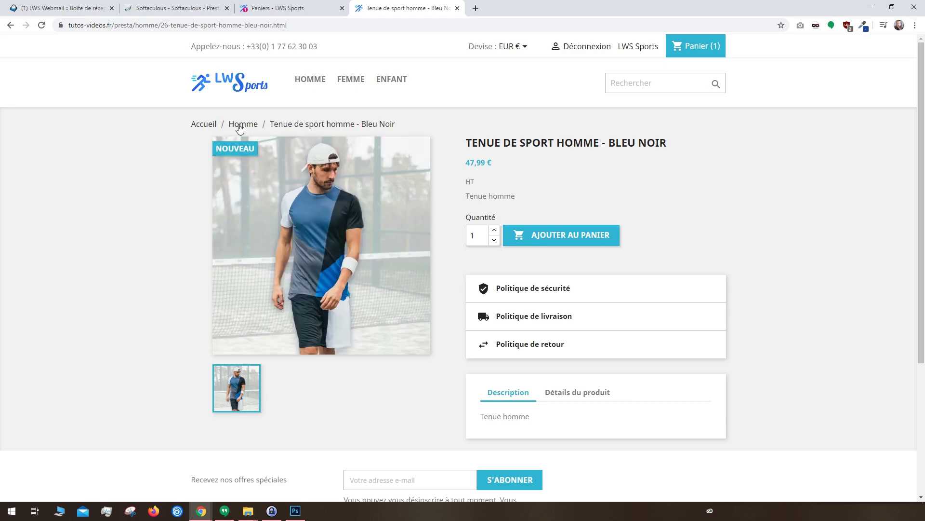
Review the Homme category's sorting options, and view the product details of Débardeur homme - basique uni.
click(239, 126)
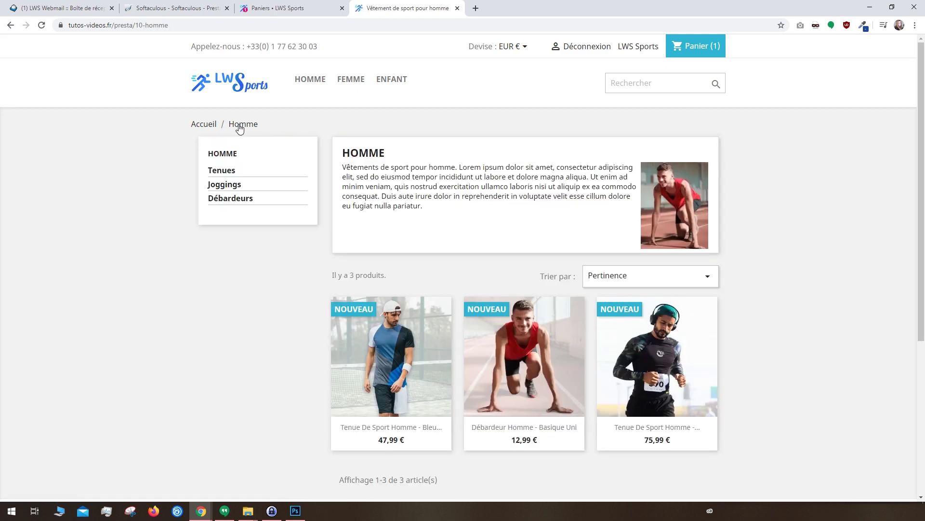
click(683, 282)
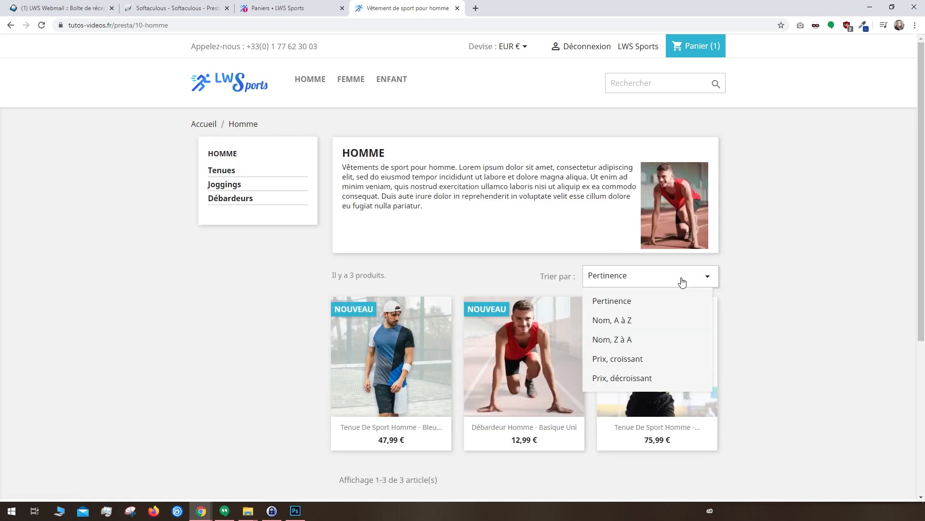
click(682, 281)
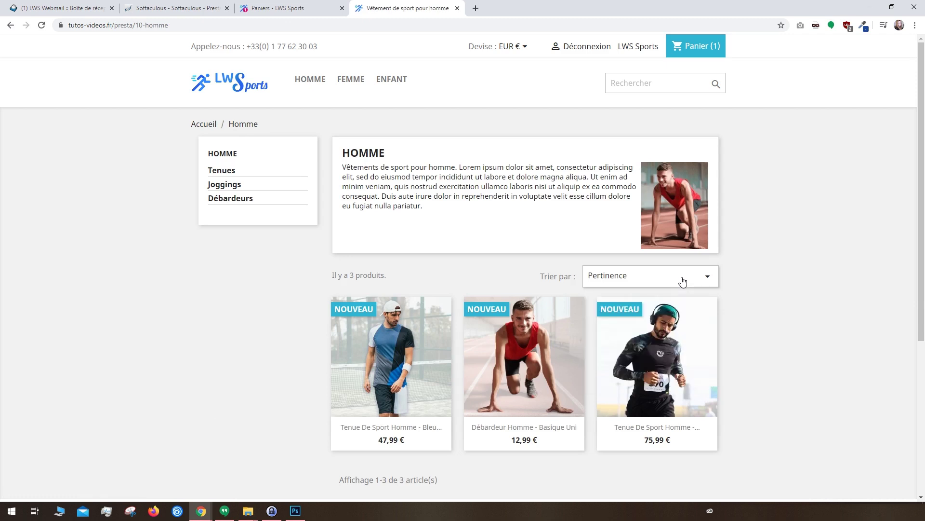
click(549, 339)
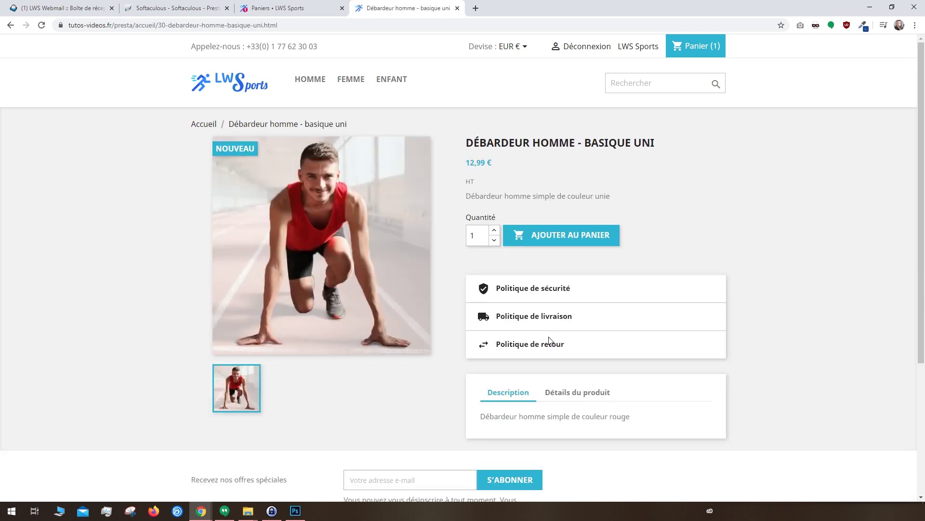
click(568, 394)
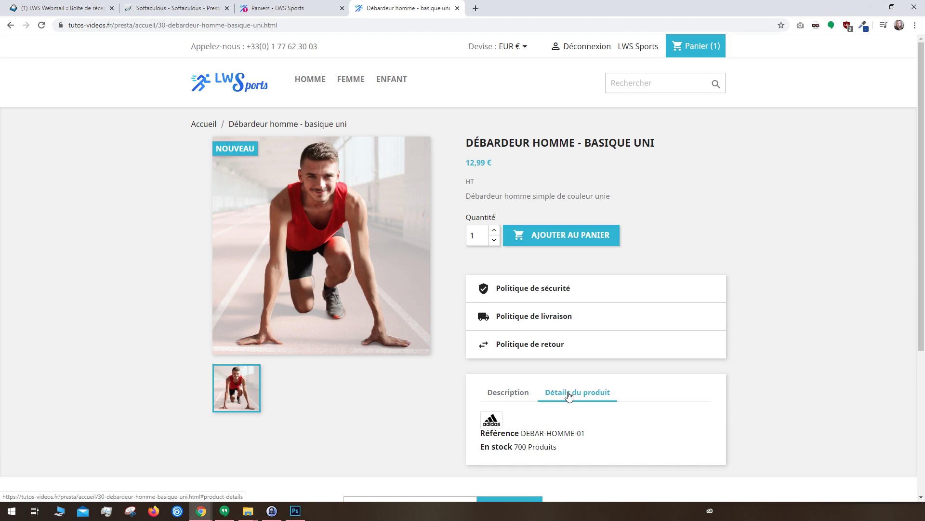
Leave the product page and search the storefront for "tenue".
key(alt+Left)
click(644, 89)
text(tenue)
click(716, 85)
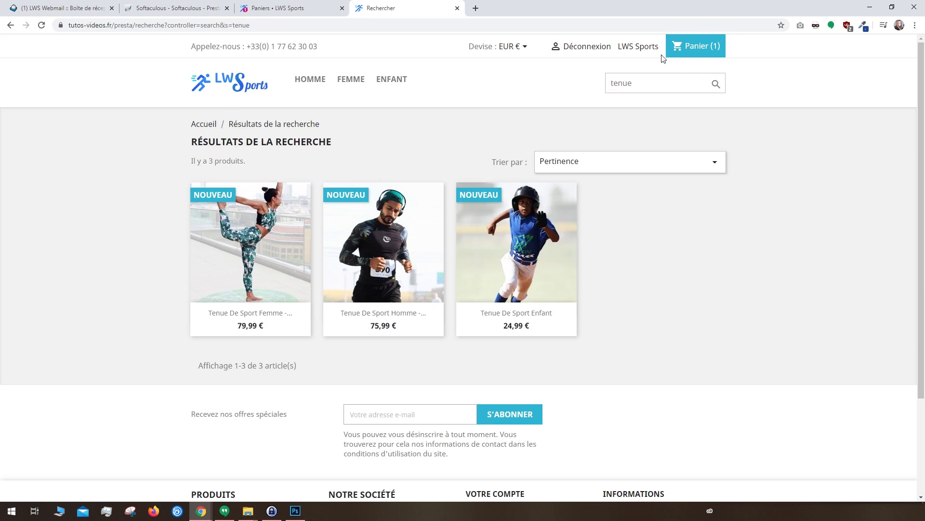
Open the customer account, review its personal information form and return to the store's home page.
click(638, 47)
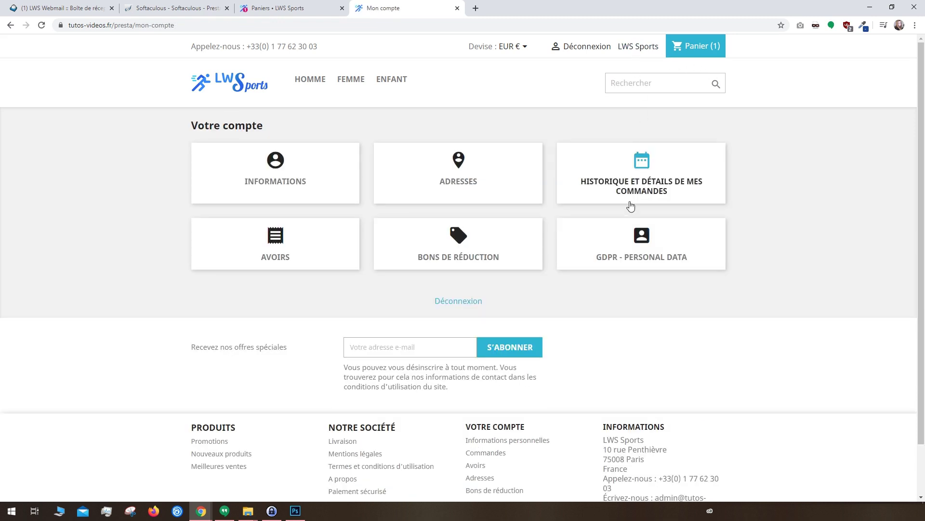
click(316, 196)
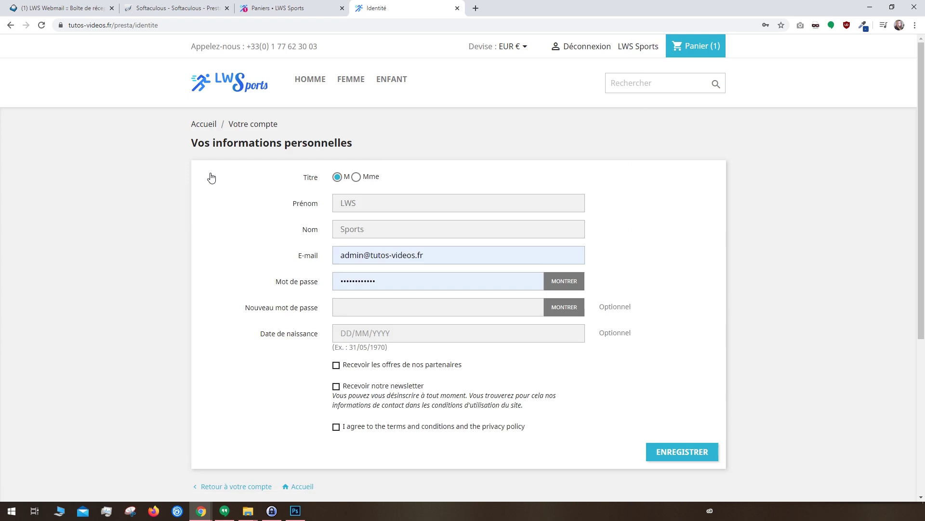
scroll(210, 177, down, 5)
scroll(210, 177, up, 5)
click(226, 79)
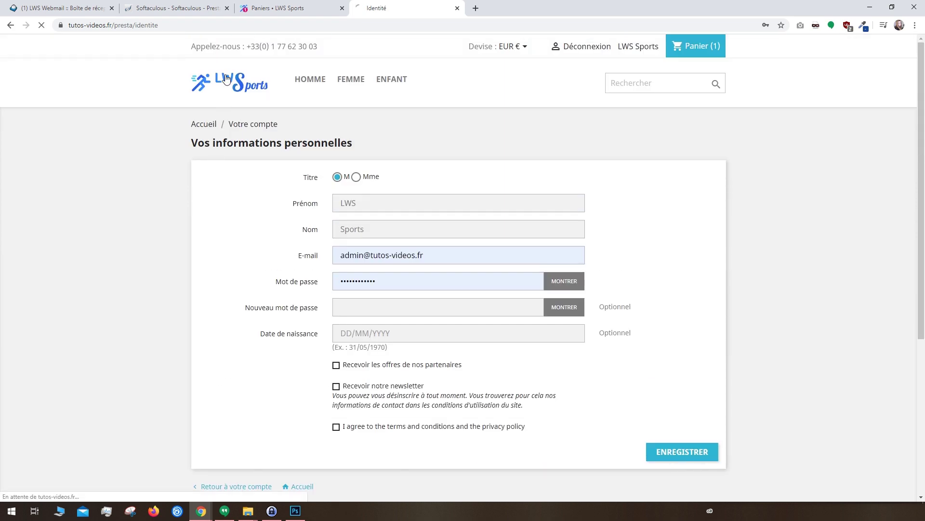